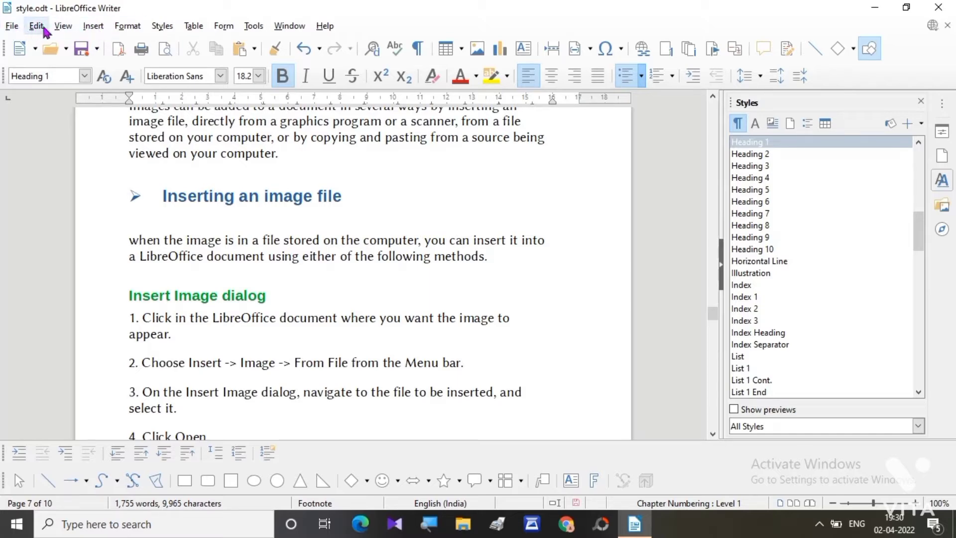
left_click(95, 29)
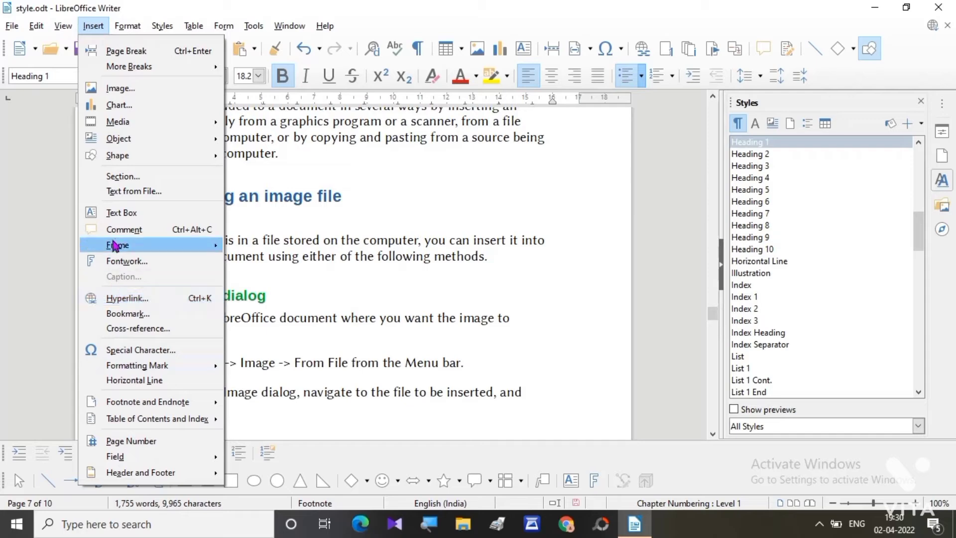
left_click(121, 91)
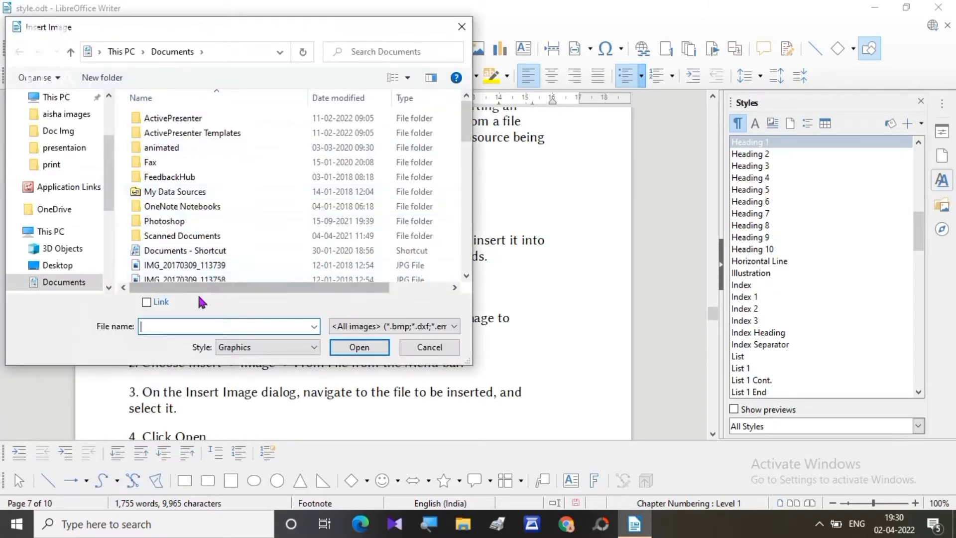
left_click(461, 27)
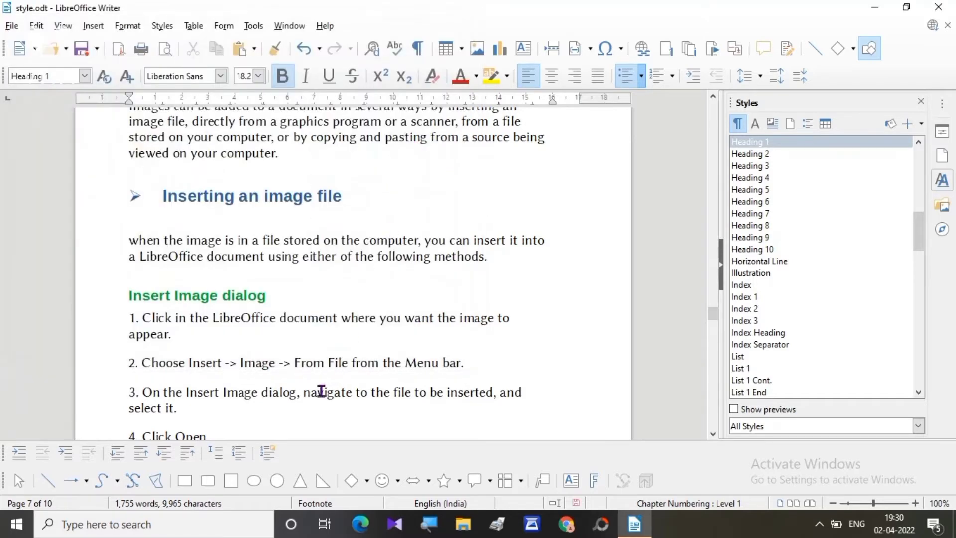
Add an empty paragraph after "4. Click Open." in the Insert Image dialog section
scroll(321, 391, "down", 3)
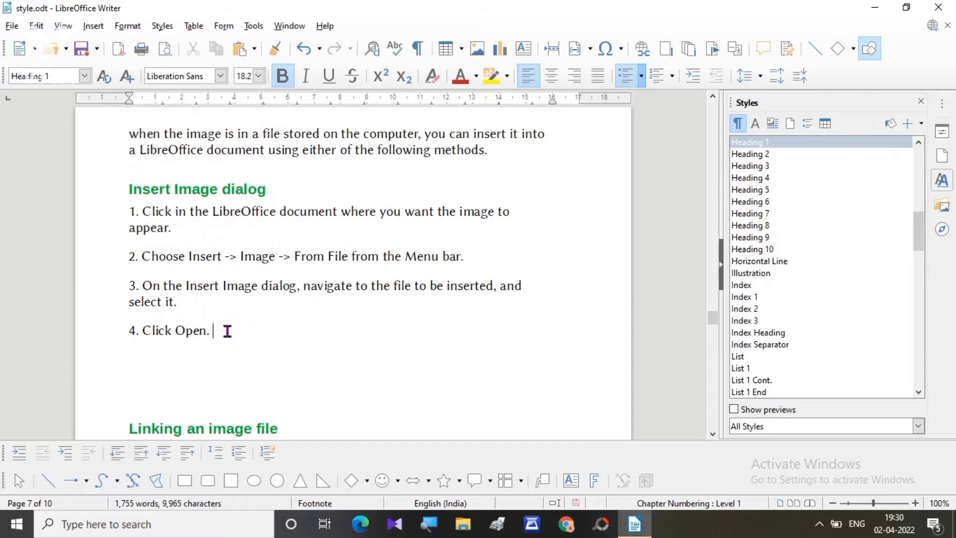
left_click(228, 333)
key("Return")
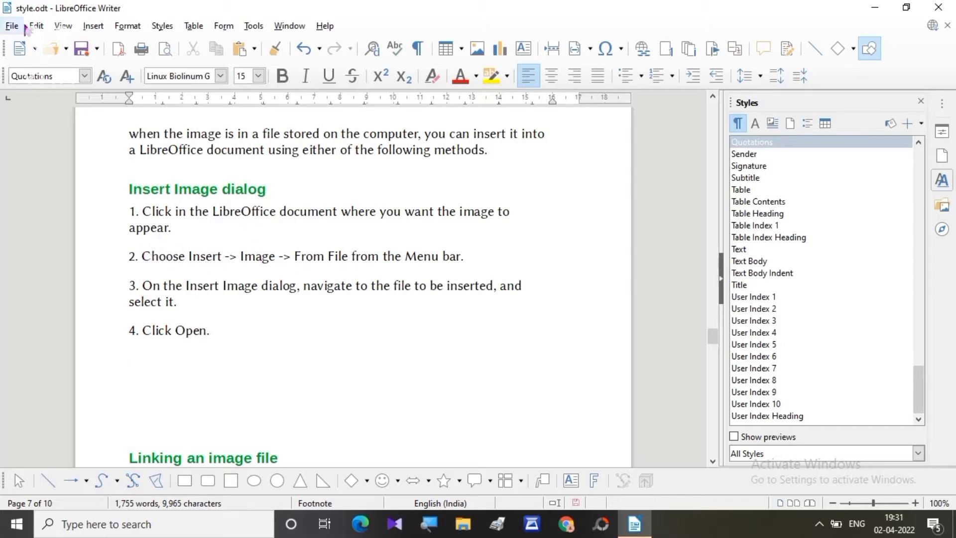
Insert the image Picture5 from the Pictures folder at the new empty paragraph
left_click(93, 26)
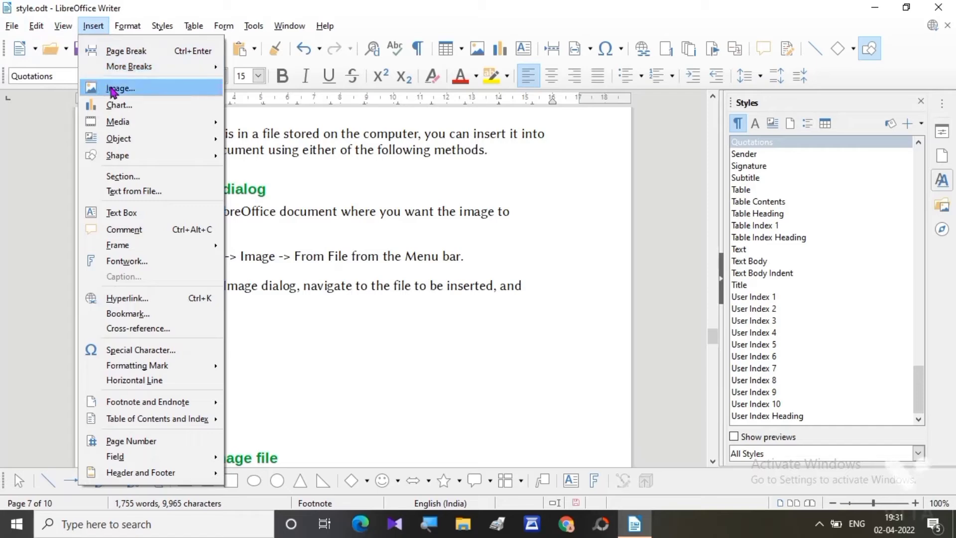
left_click(114, 90)
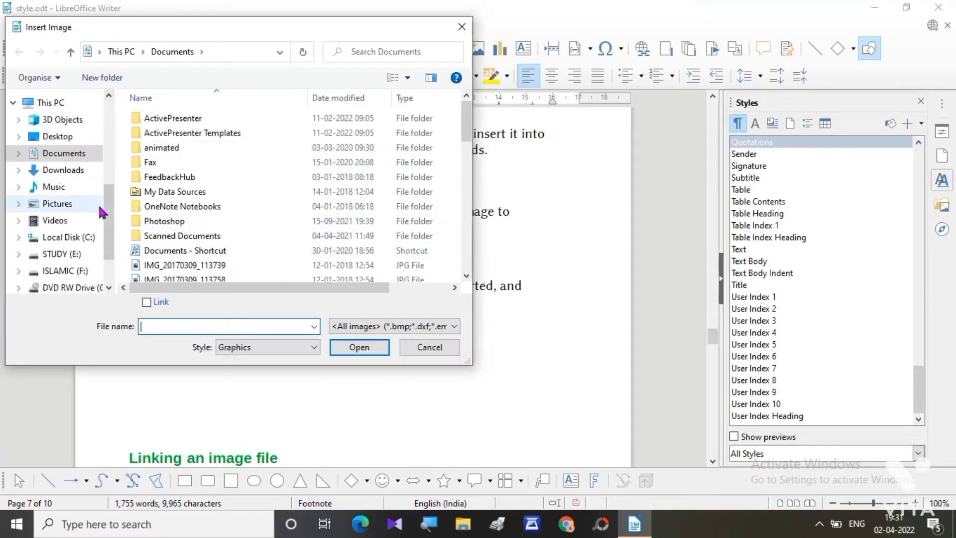
left_click_drag(106, 209, 102, 187)
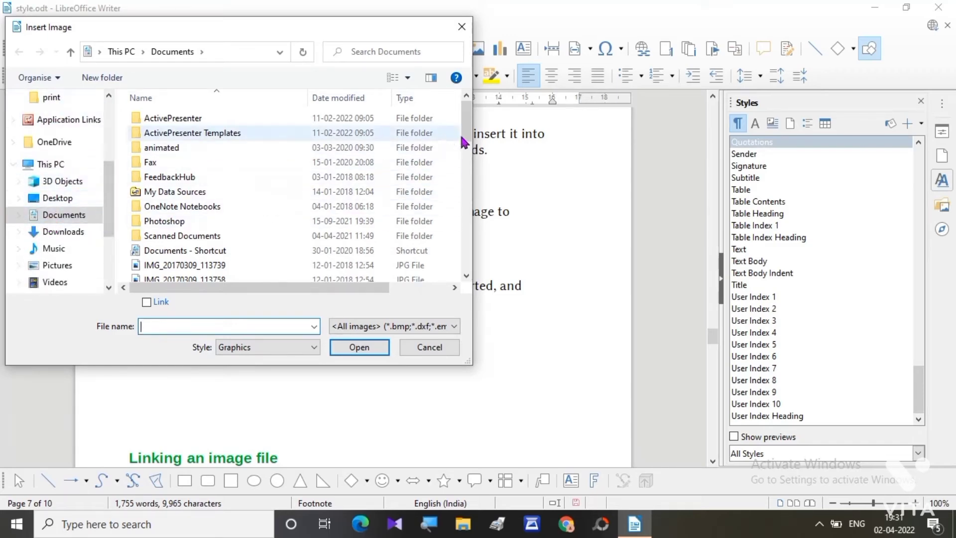
scroll(468, 142, "down", 2)
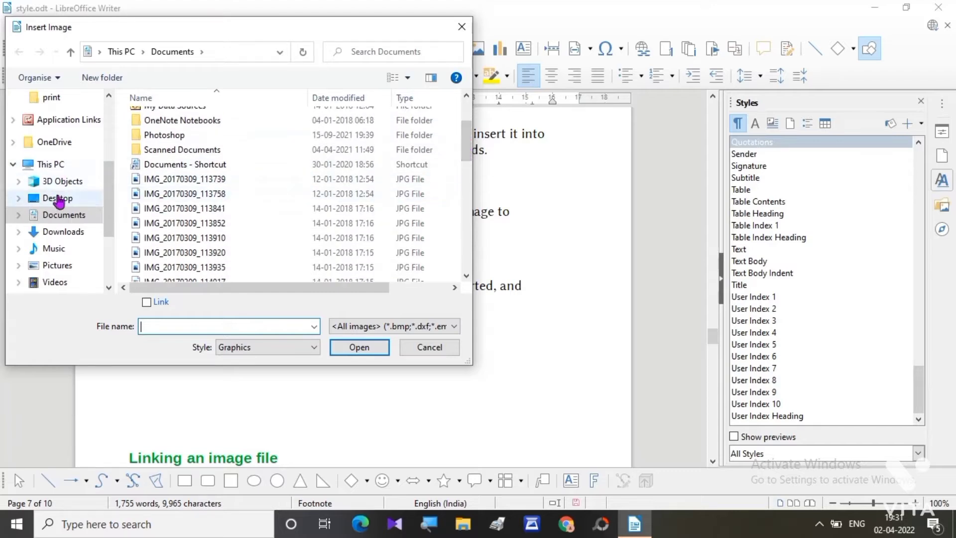
left_click(48, 269)
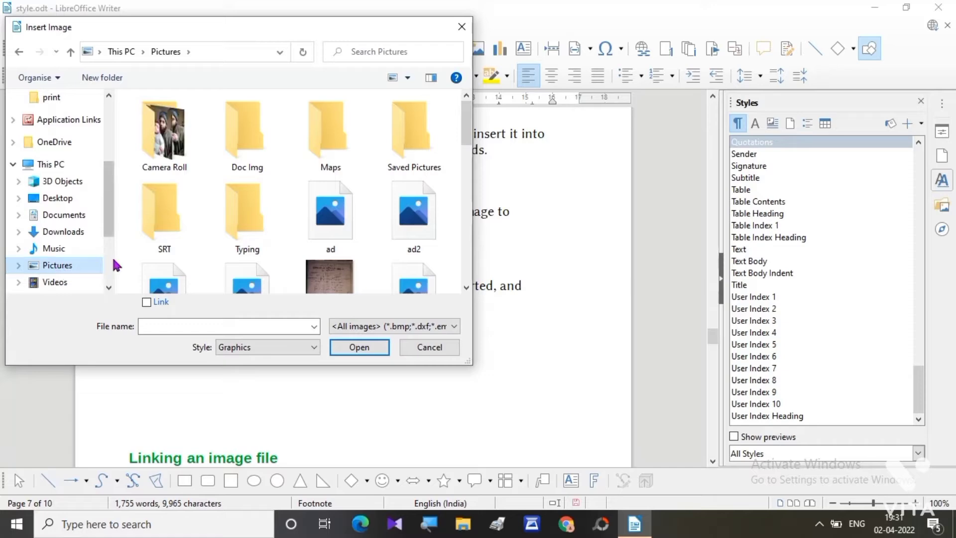
left_click_drag(468, 130, 455, 249)
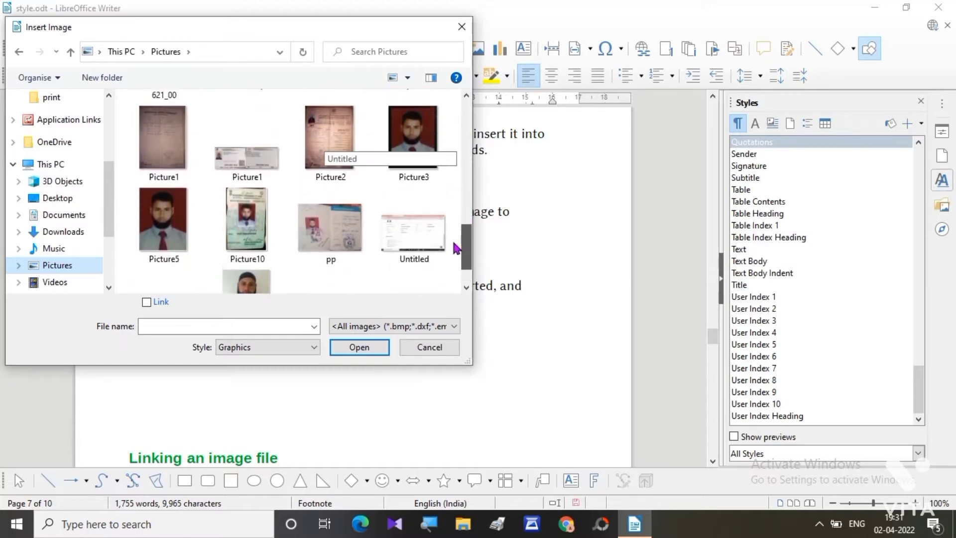
left_click(166, 219)
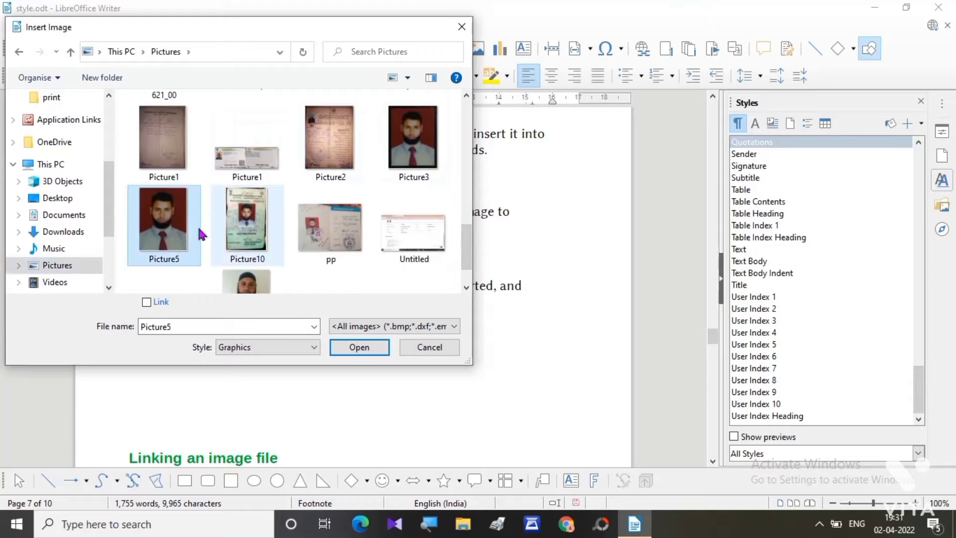
left_click(355, 348)
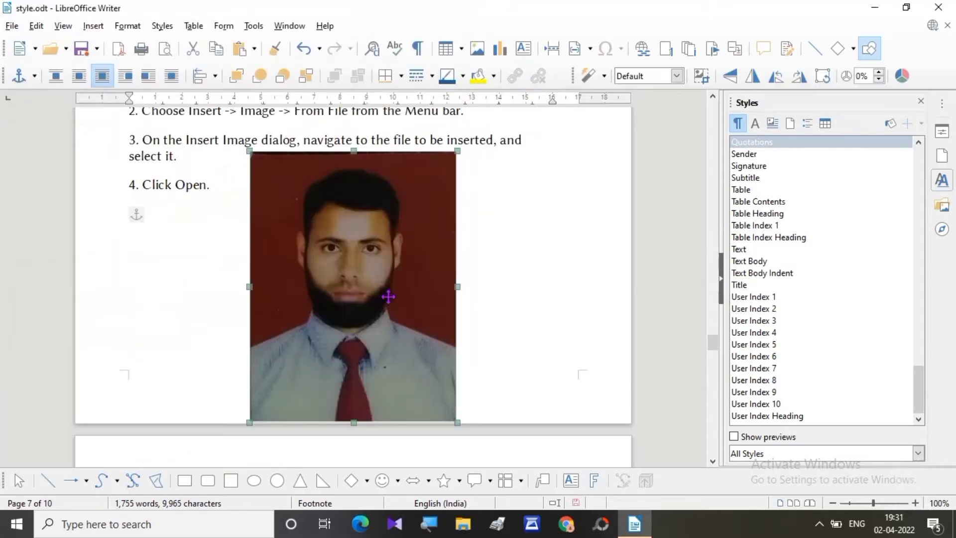
scroll(337, 337, "up", 3)
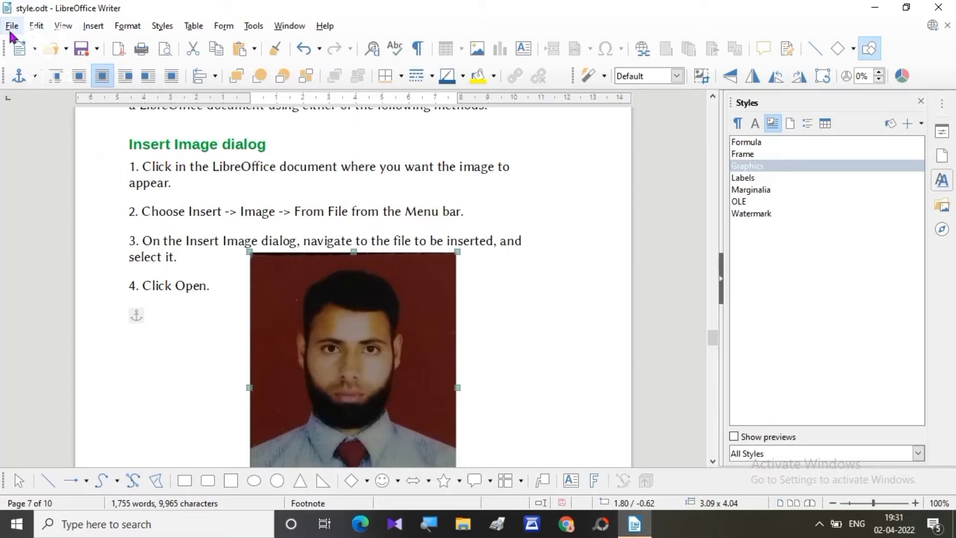
left_click(94, 27)
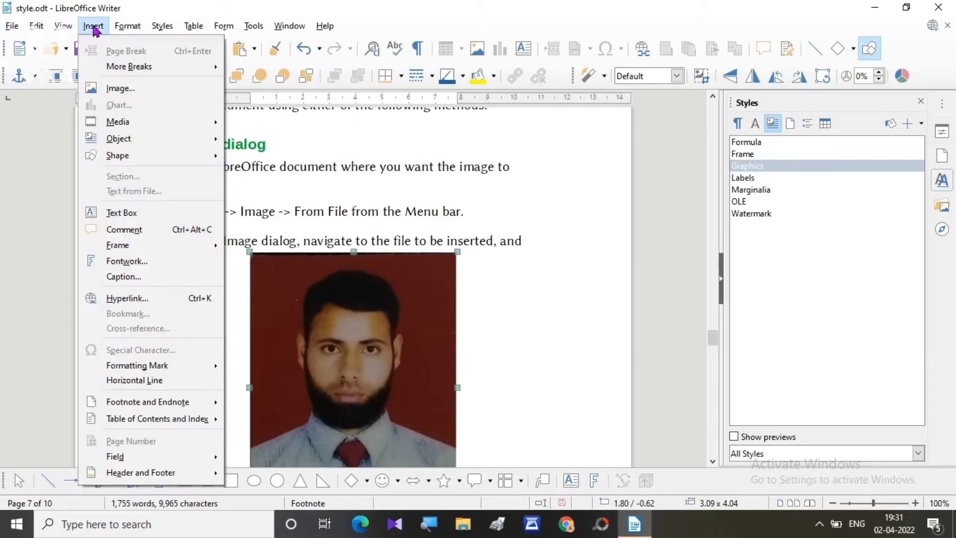
left_click(123, 90)
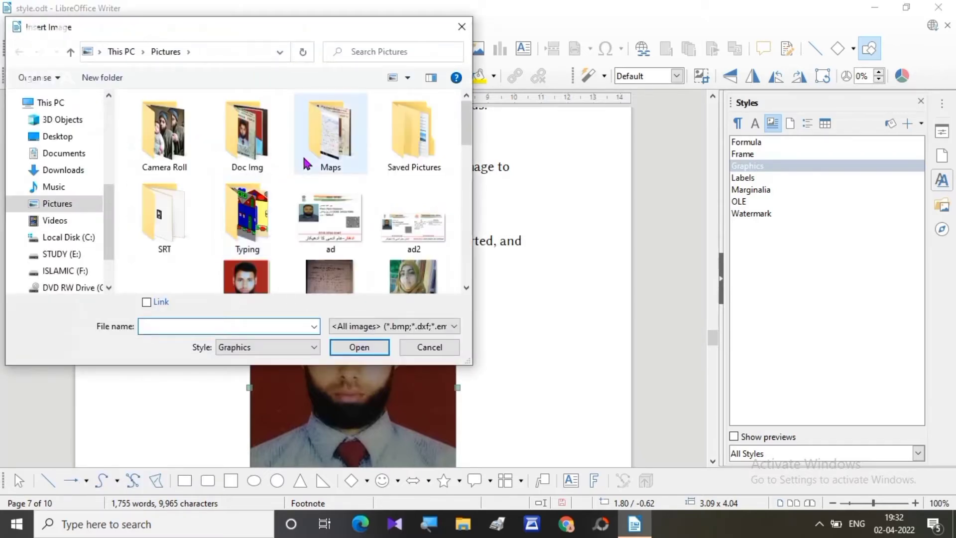
left_click_drag(464, 133, 465, 161)
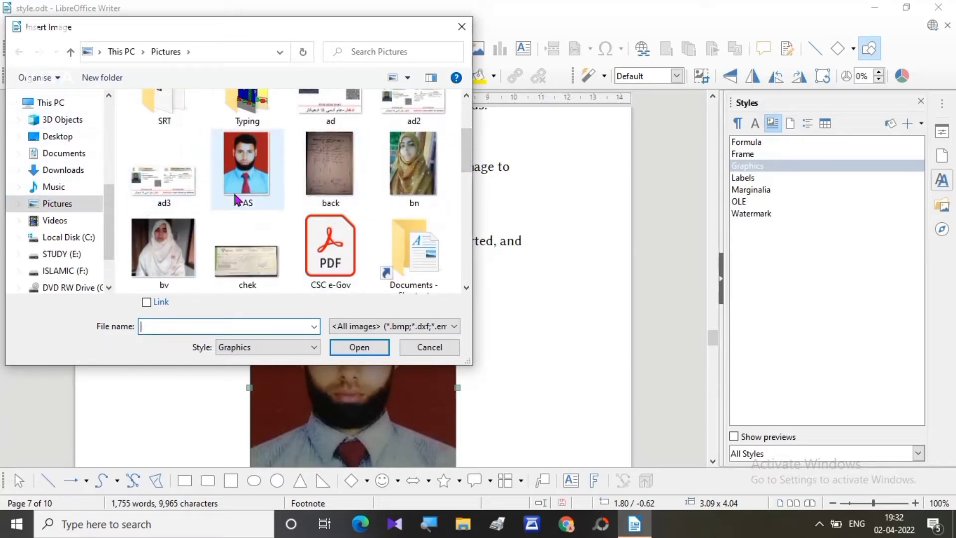
scroll(360, 204, "up", 3)
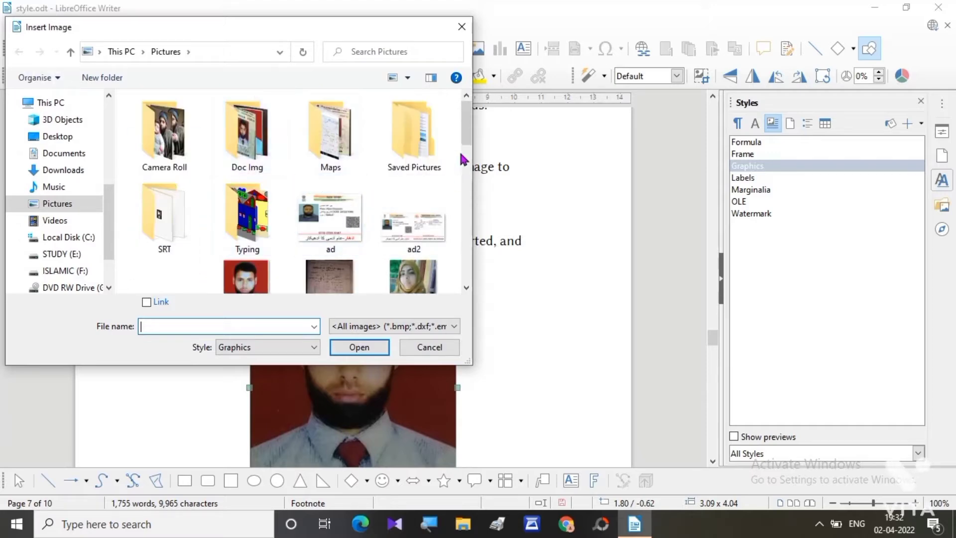
scroll(468, 134, "down", 1)
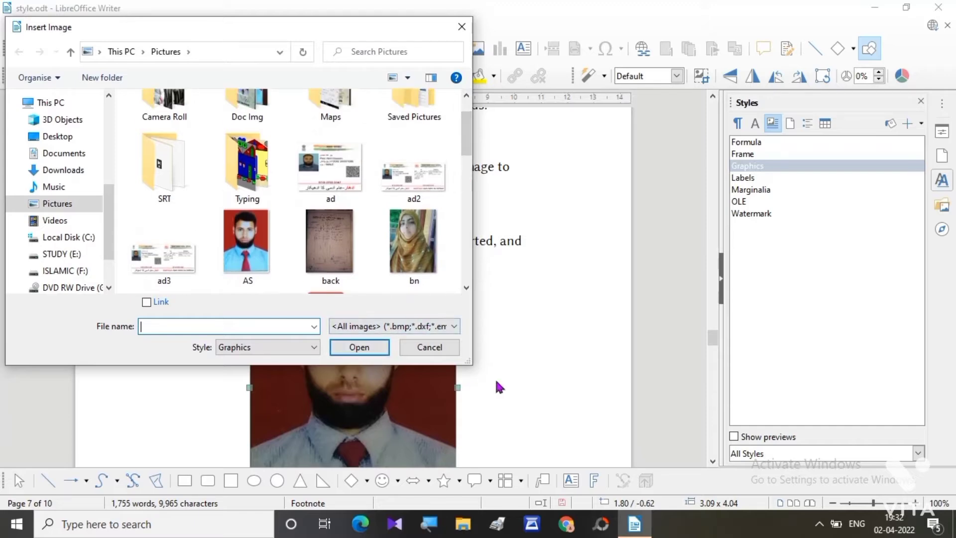
left_click(429, 348)
Insert pic5 from the Pictures folder as a linked image in the blank space below the "Linking an image file" paragraph, keeping the link
scroll(399, 387, "down", 3)
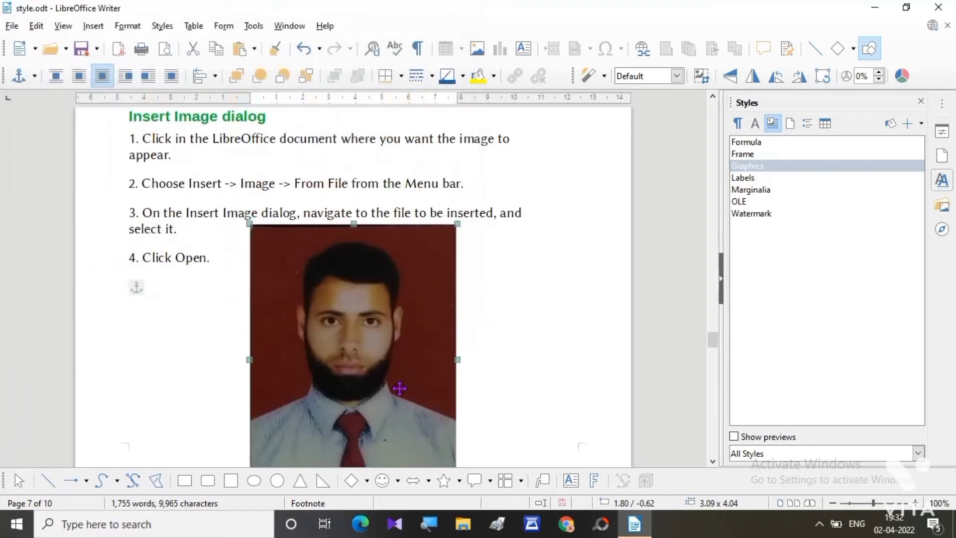
scroll(328, 321, "down", 9)
left_click(326, 321)
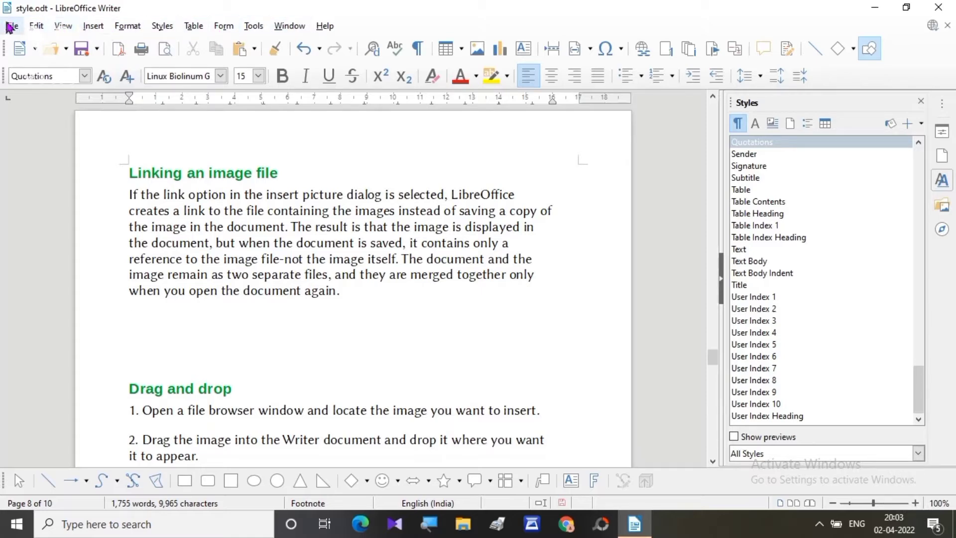
left_click(94, 27)
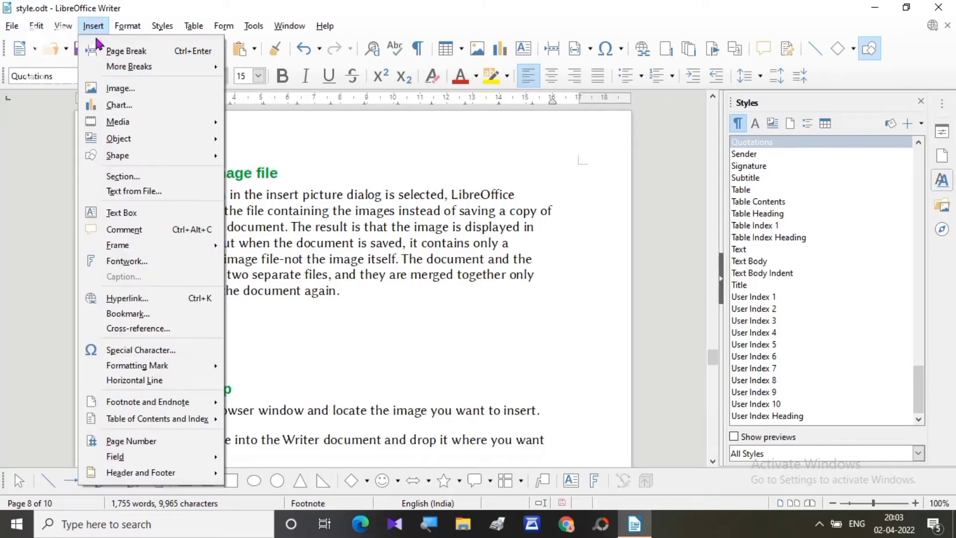
left_click(123, 90)
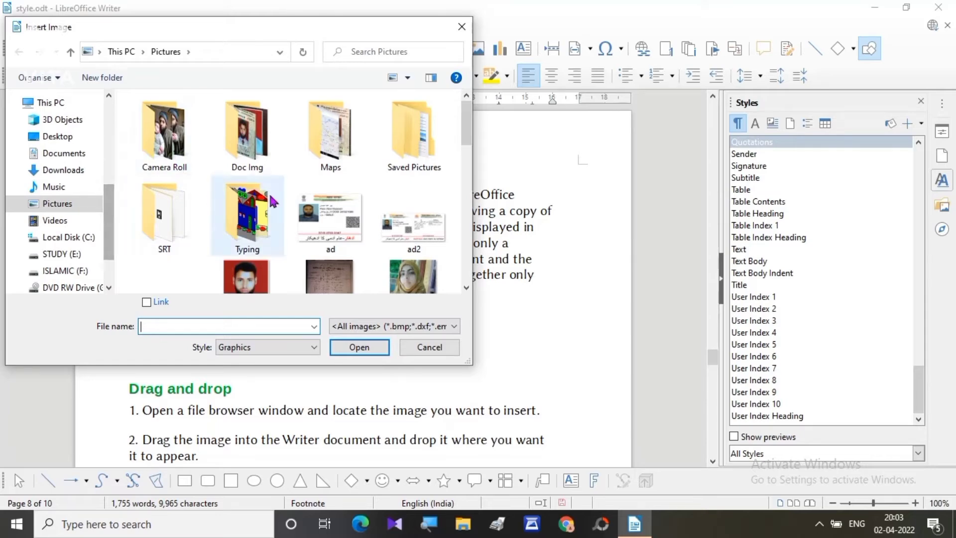
mouse_move(468, 127)
left_mouse_down()
mouse_move(466, 162)
mouse_move(466, 122)
left_mouse_up()
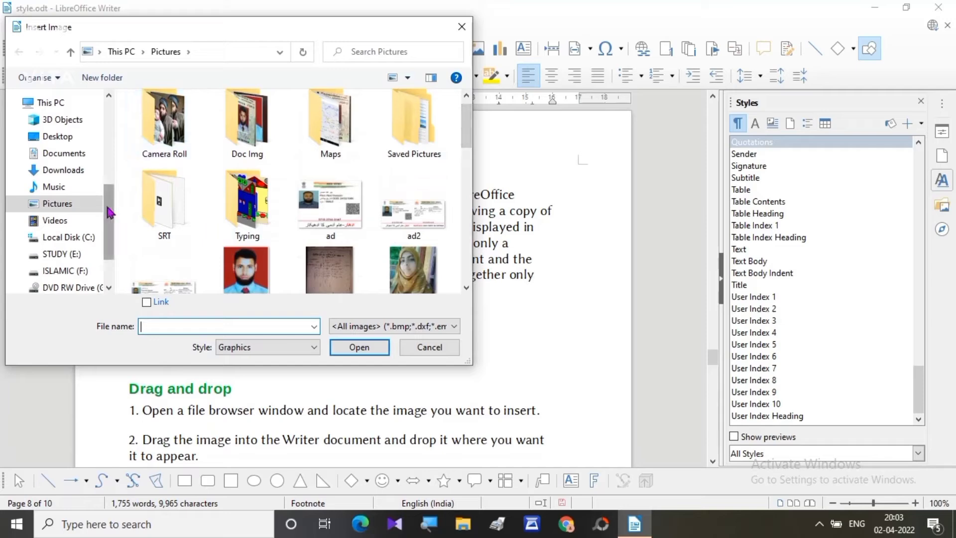
left_click_drag(468, 130, 465, 226)
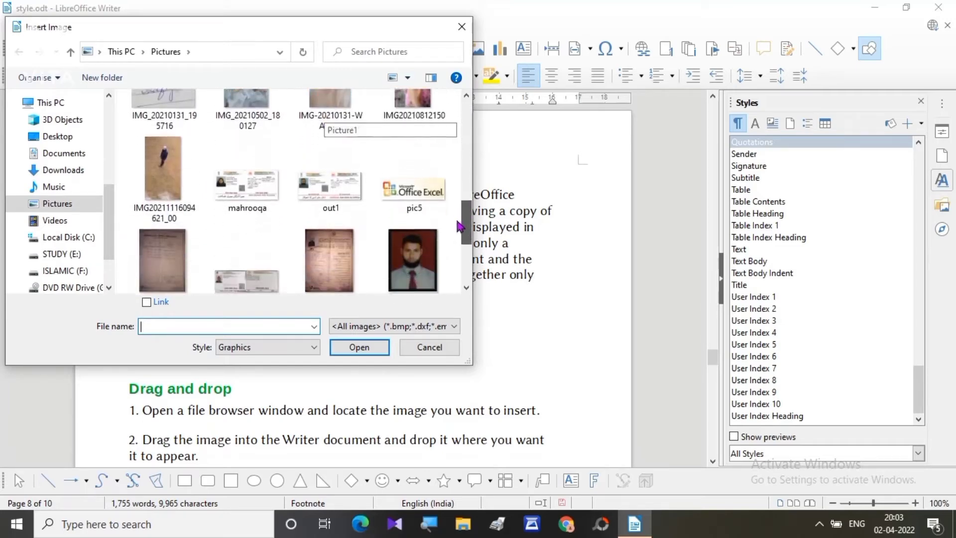
left_click(407, 189)
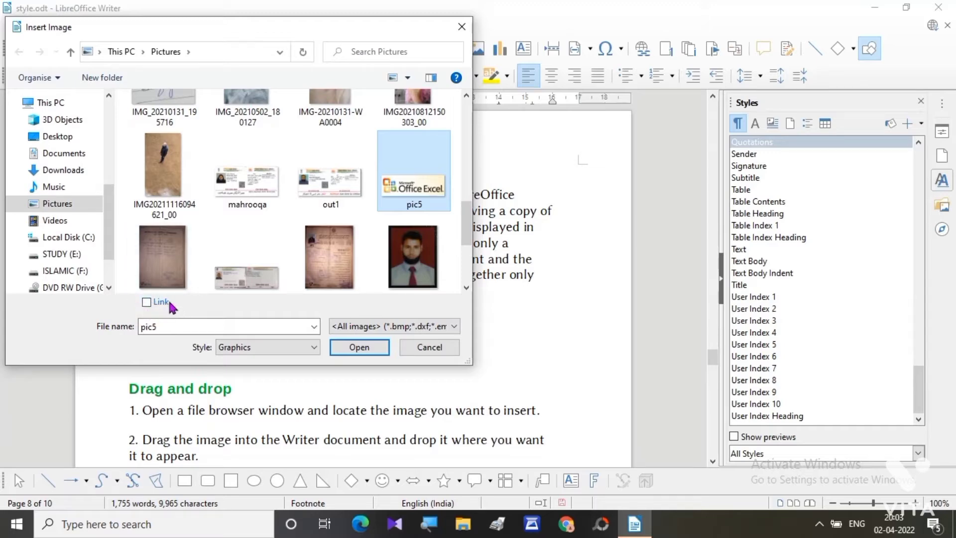
left_click(146, 302)
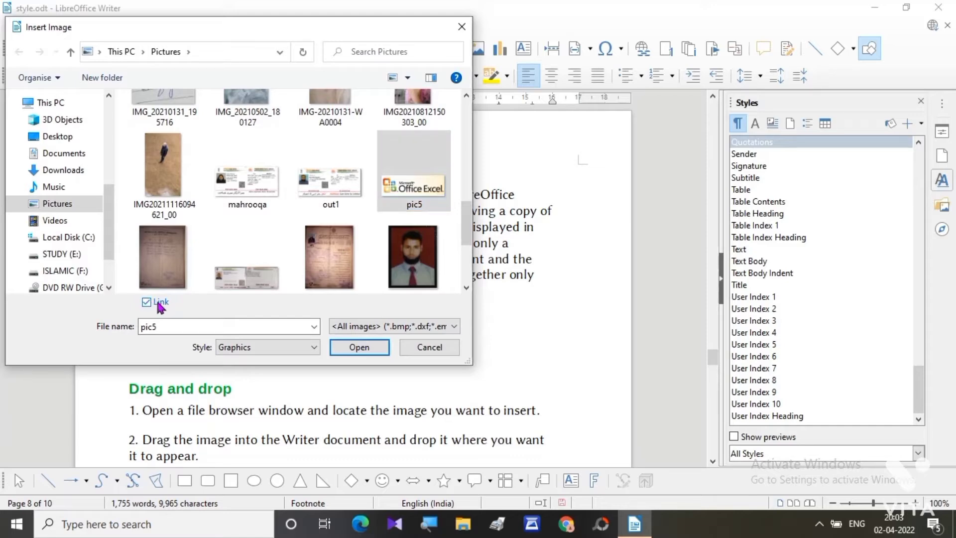
left_click(408, 190)
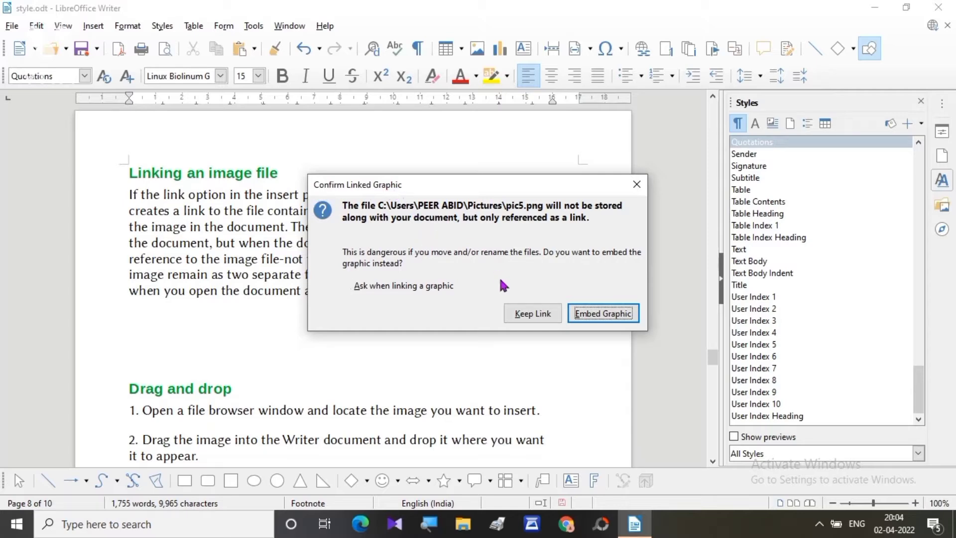
left_click(531, 318)
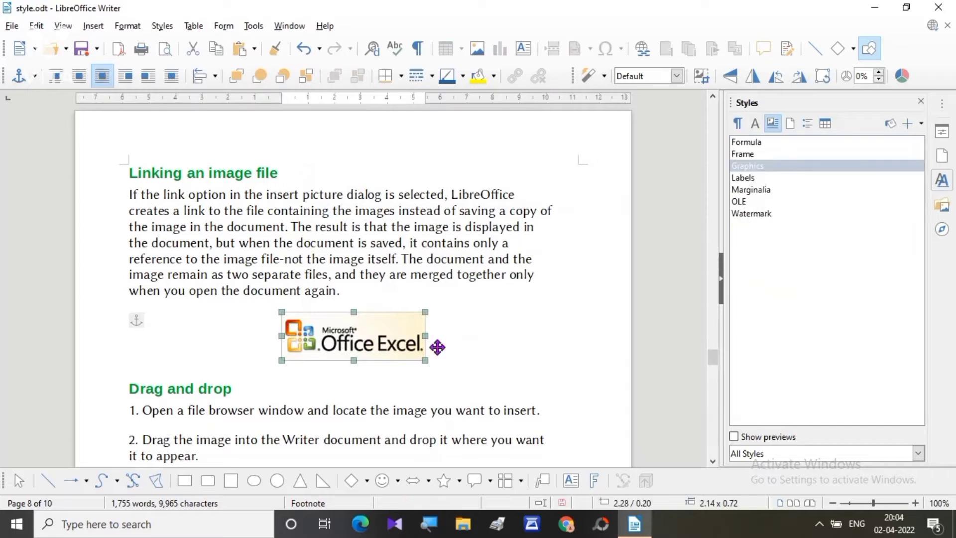
Compare the embedded portrait in the Insert Image dialog section with the linked Office Excel image on the following page
scroll(460, 355, "down", 1)
left_click(452, 299)
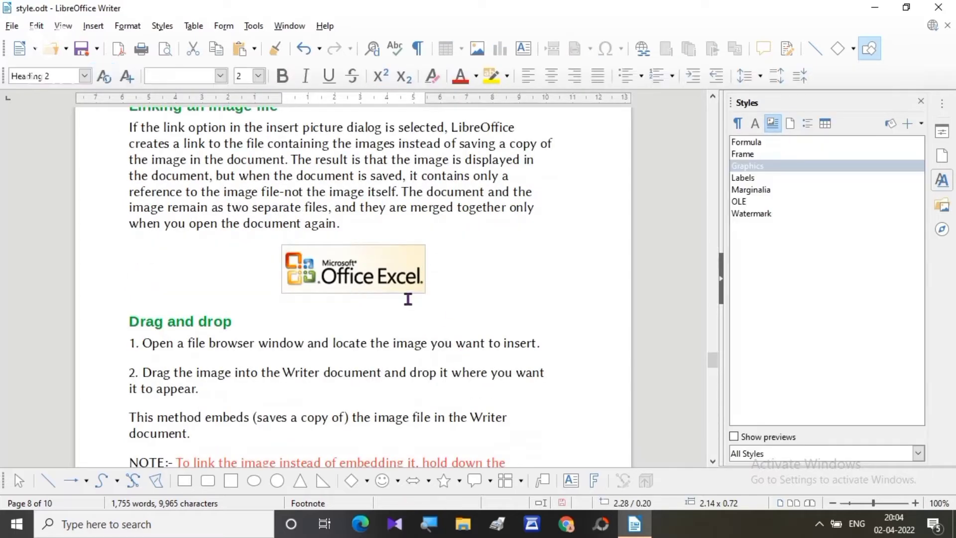
scroll(379, 308, "up", 1)
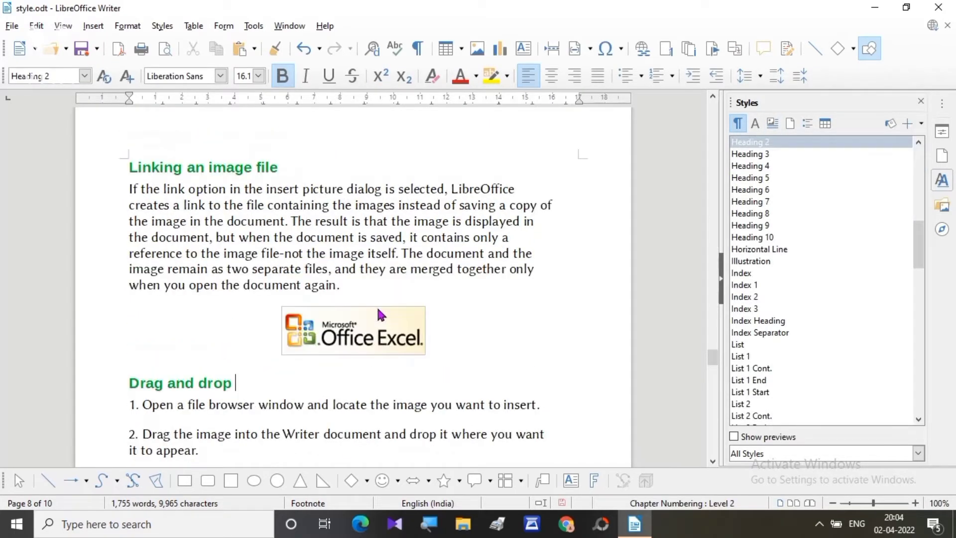
scroll(281, 273, "up", 4)
scroll(284, 275, "up", 7)
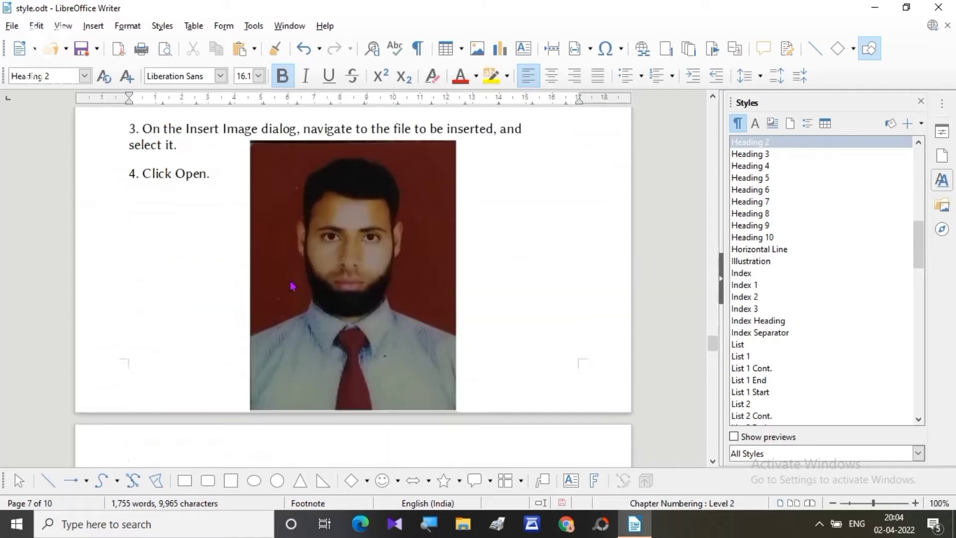
scroll(252, 301, "down", 1)
scroll(255, 297, "down", 7)
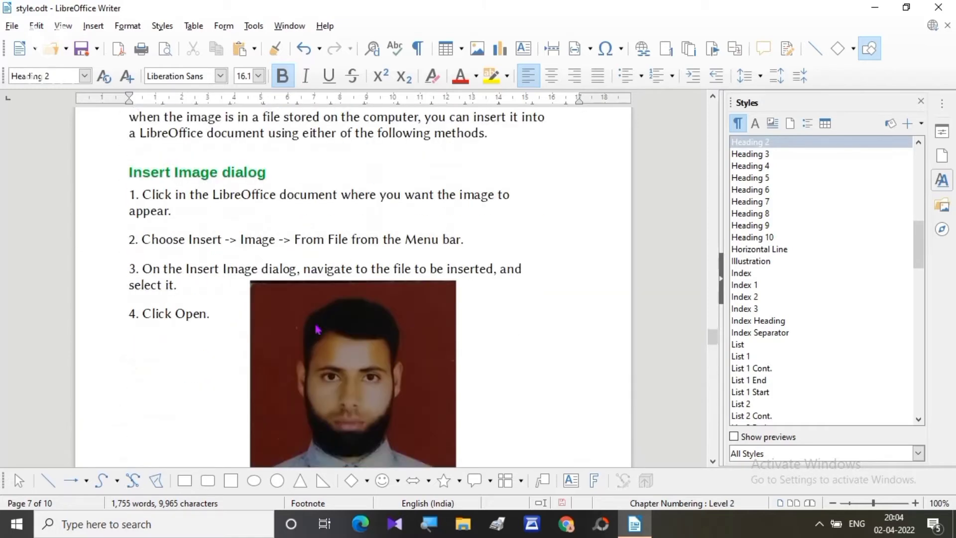
scroll(328, 308, "down", 1)
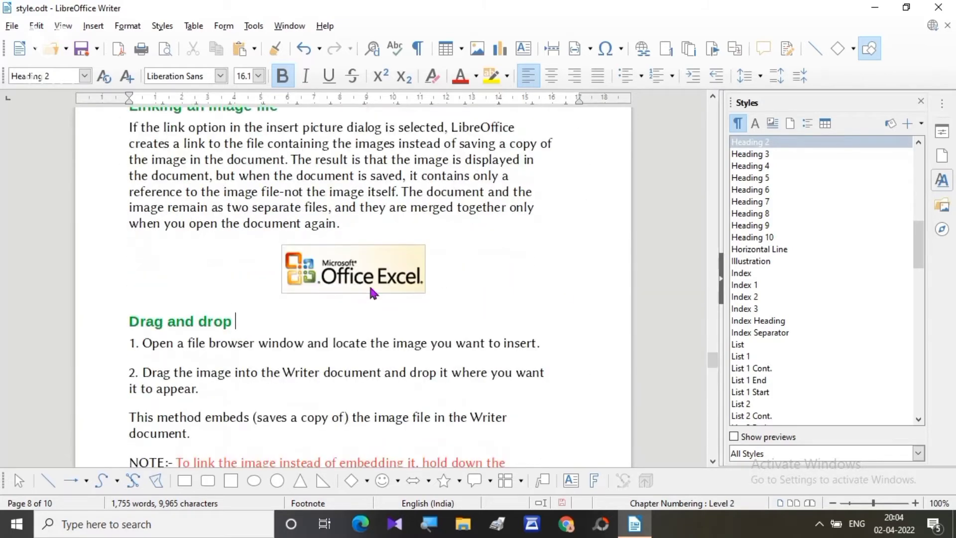
scroll(349, 294, "up", 1)
scroll(318, 234, "up", 10)
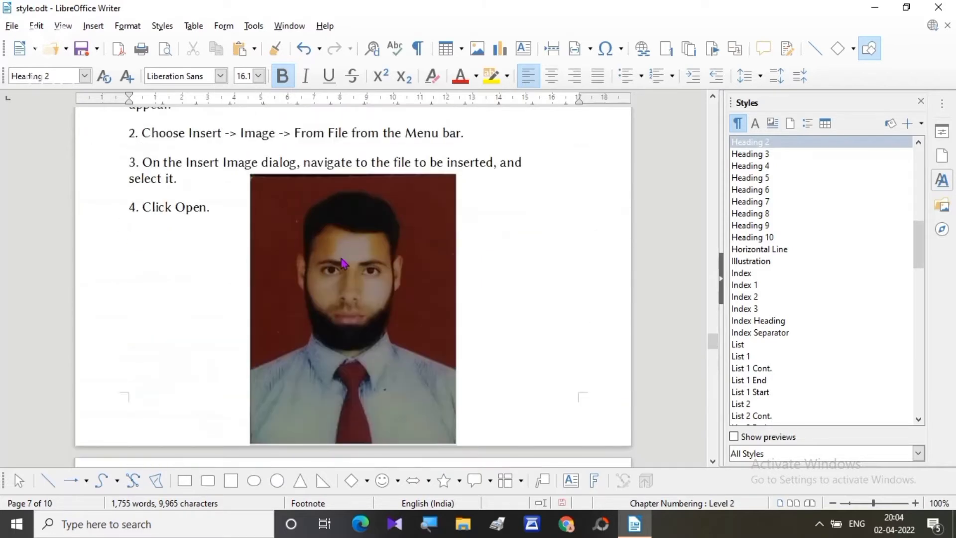
Inspect the embedded portrait below "4. Click Open." and the linked Office Excel image under "Linking an image file", selecting each one
scroll(324, 281, "up", 3)
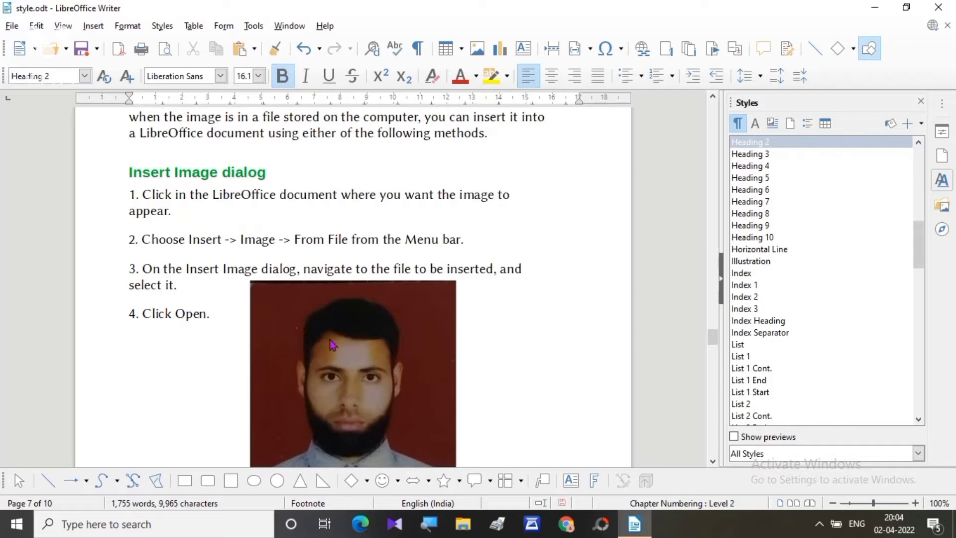
scroll(344, 343, "down", 2)
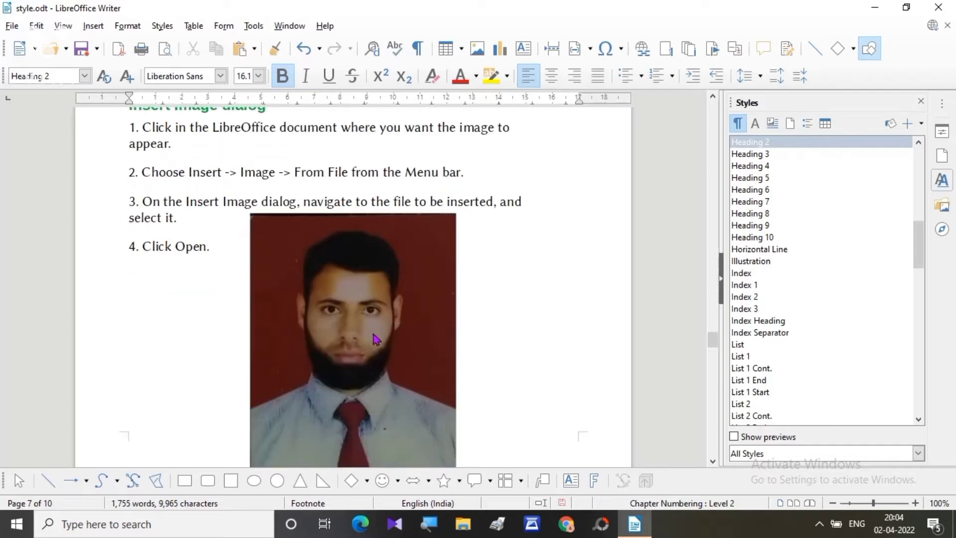
scroll(376, 339, "down", 2)
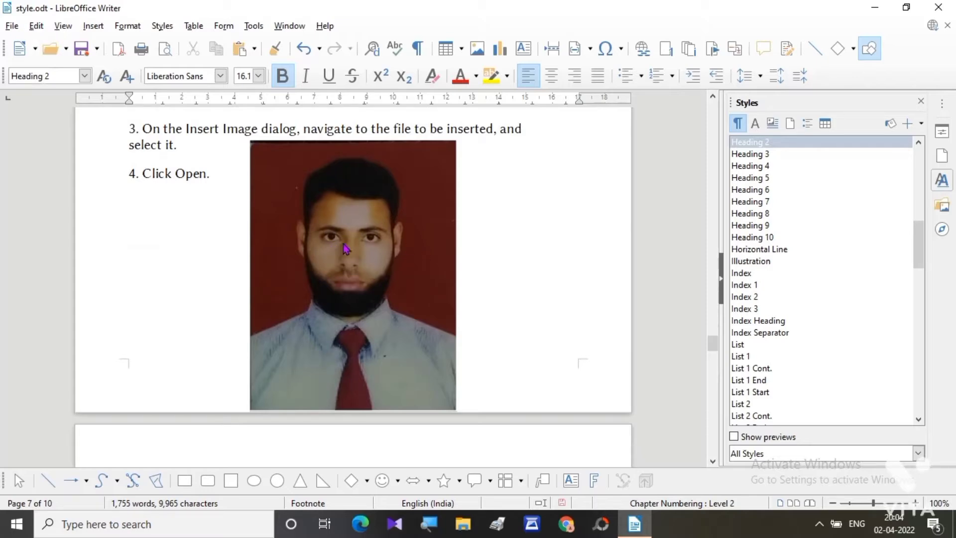
left_click(334, 280)
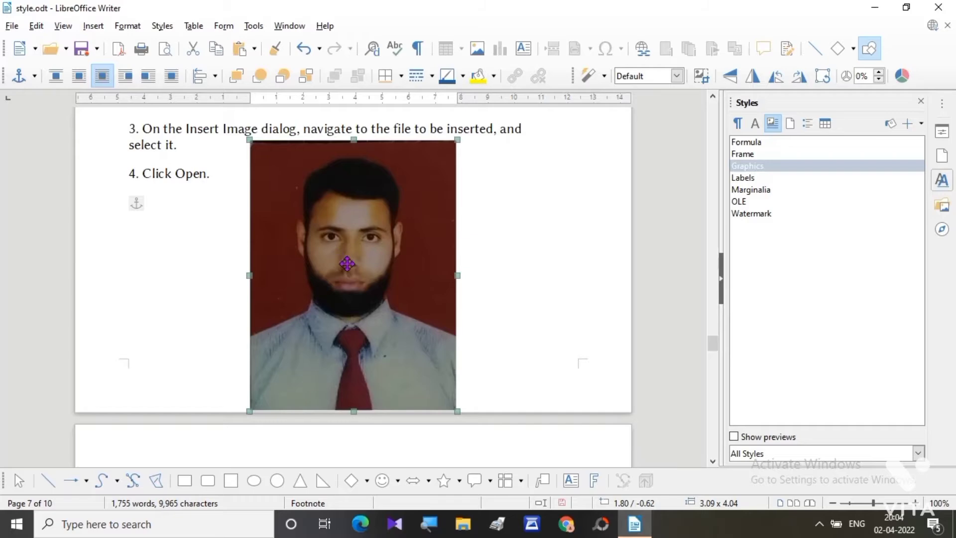
scroll(334, 269, "down", 6)
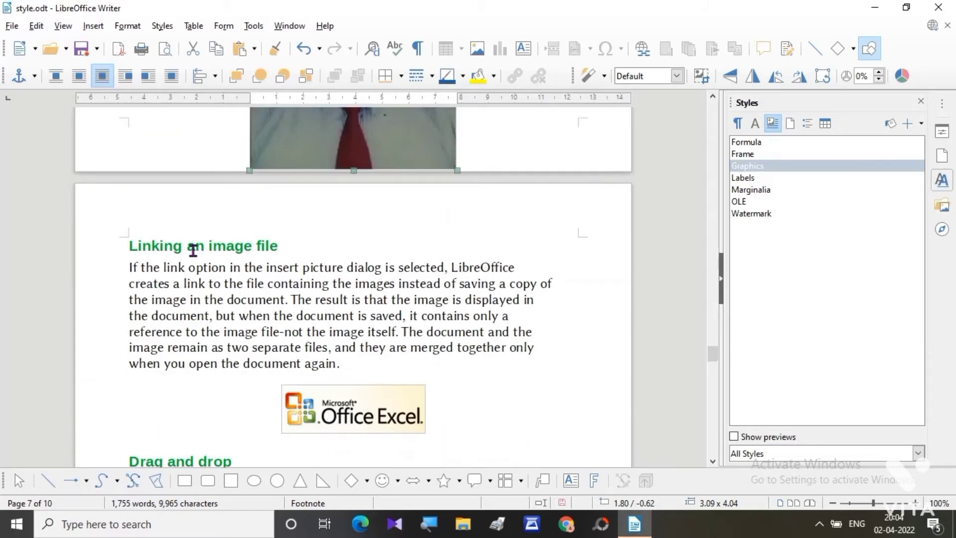
scroll(368, 405, "down", 1)
left_click(339, 358)
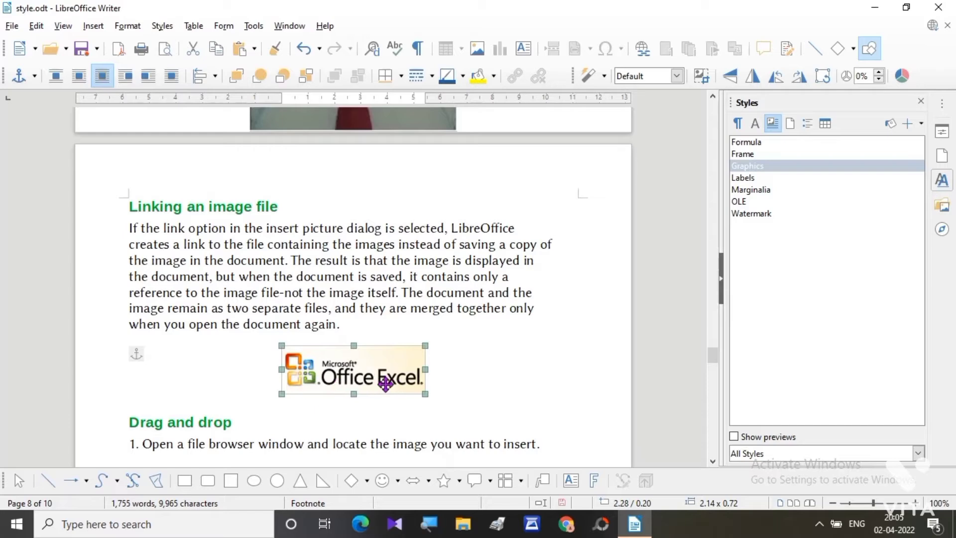
Save the style.odt document with its embedded and linked images and close it
key("ctrl+s")
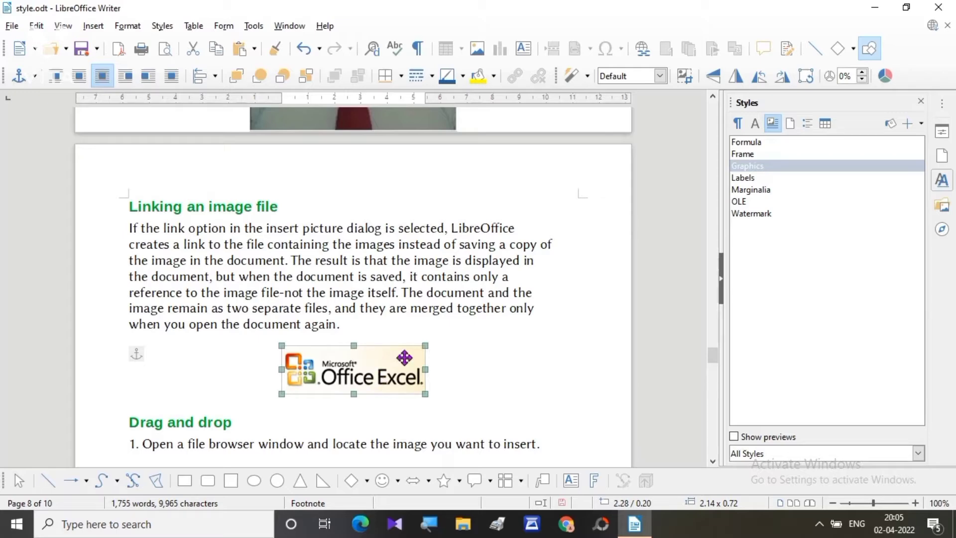
scroll(406, 368, "down", 3)
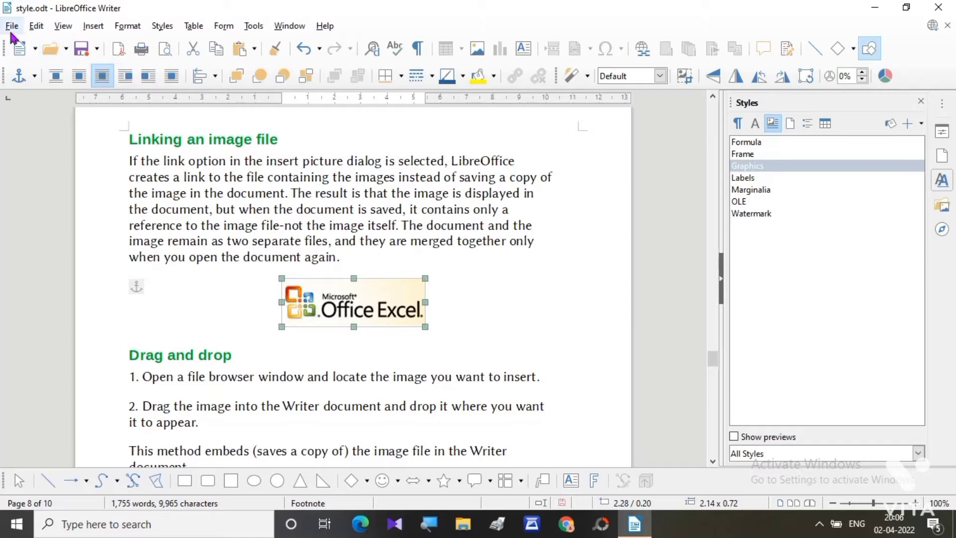
left_click(83, 53)
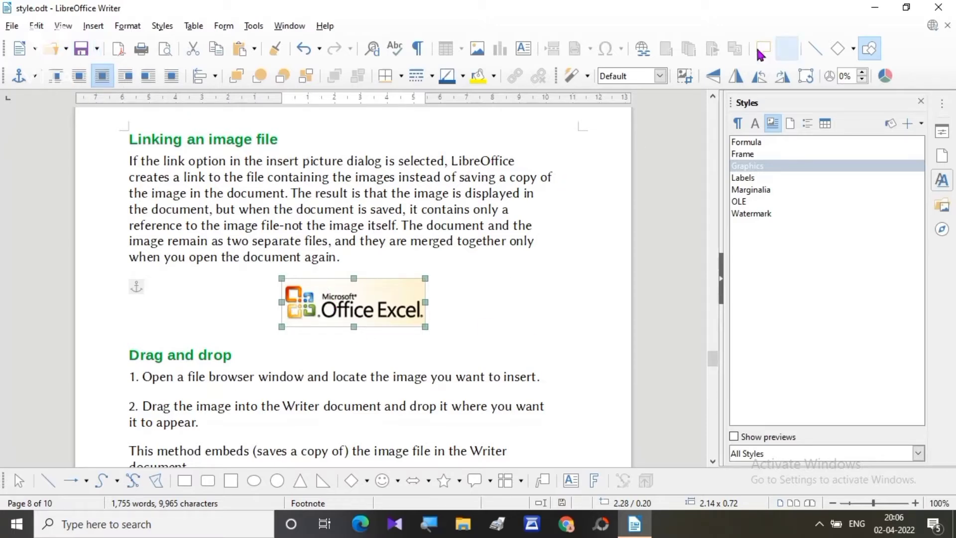
left_click(945, 8)
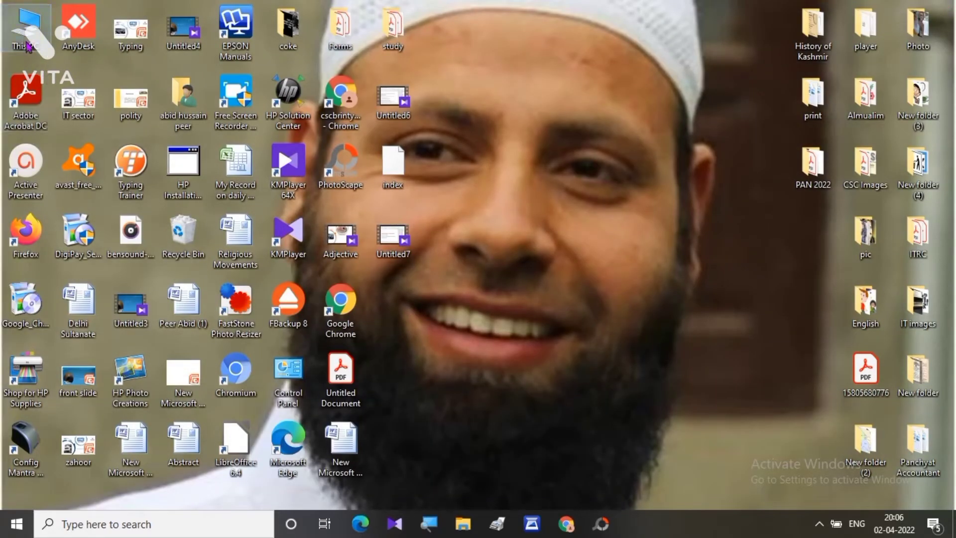
In File Explorer, move pic5 from the Pictures folder into the SRT subfolder and close the window
key("super+e")
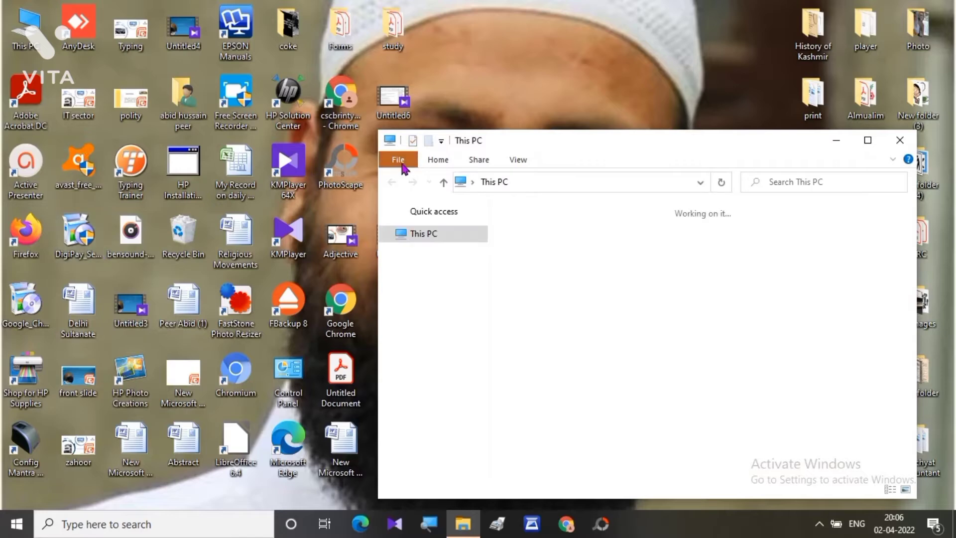
left_click(867, 140)
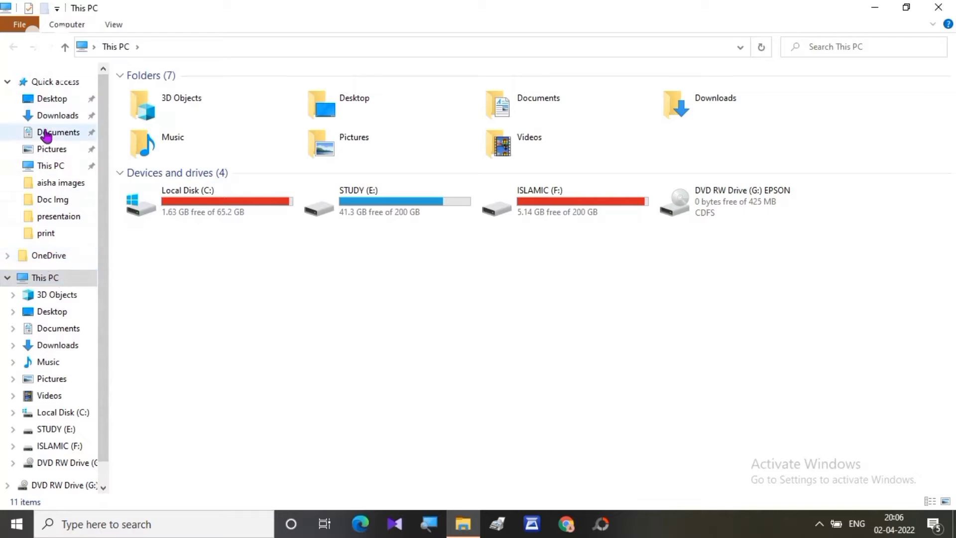
left_click(50, 152)
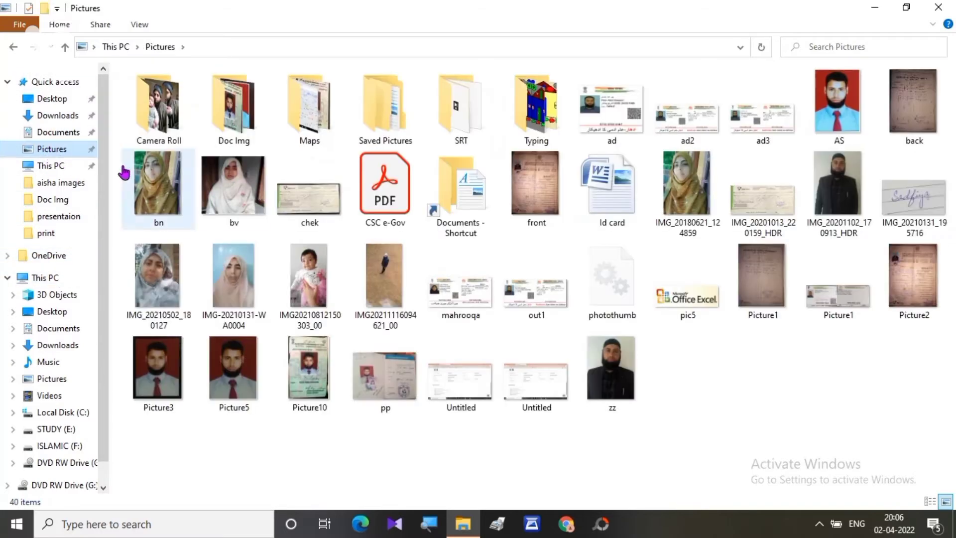
left_click(688, 300)
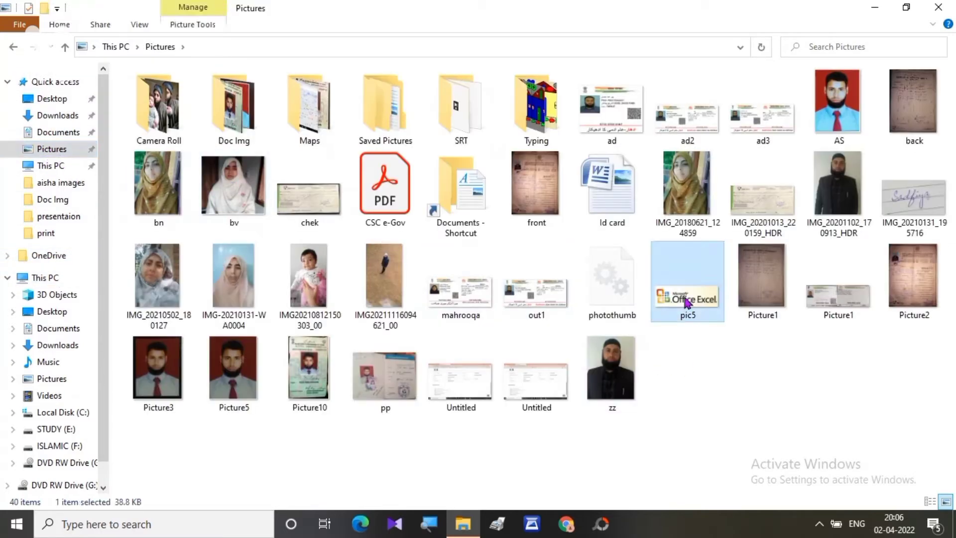
left_click_drag(683, 307, 470, 130)
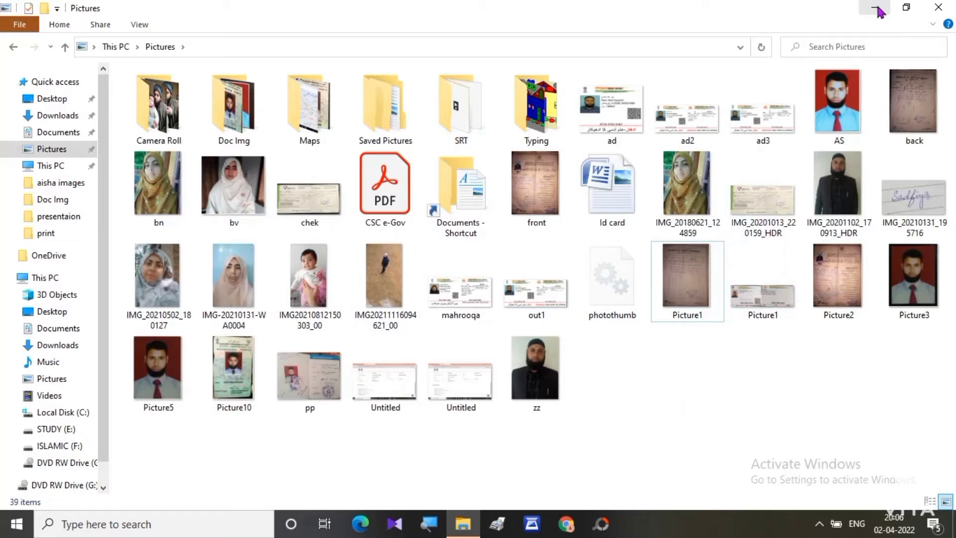
left_click(941, 7)
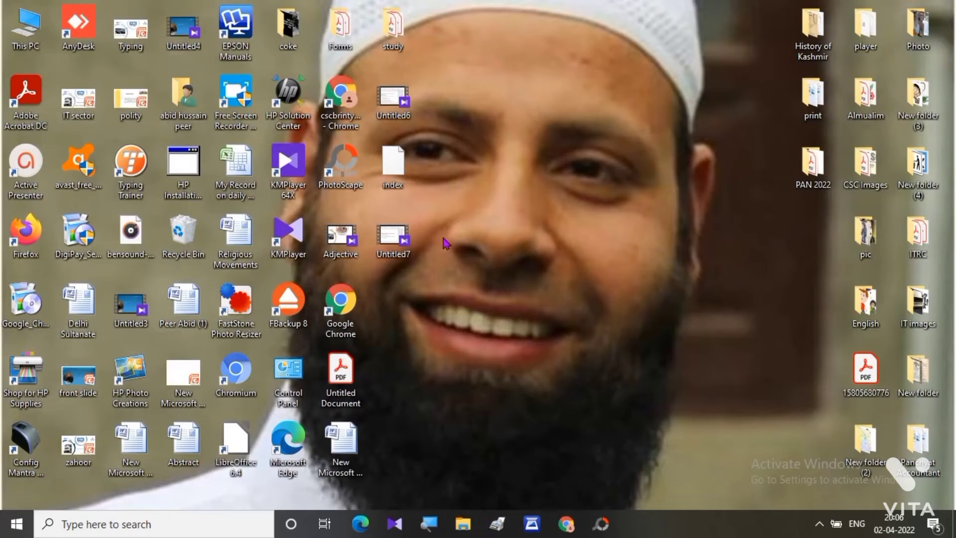
Start LibreOffice from the desktop and reopen the recent document style
left_click(242, 438)
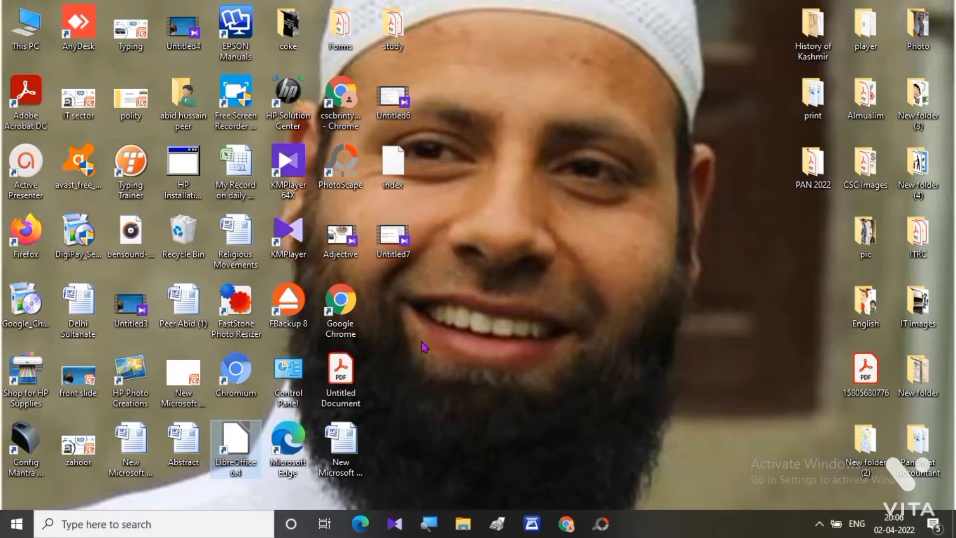
key("Return")
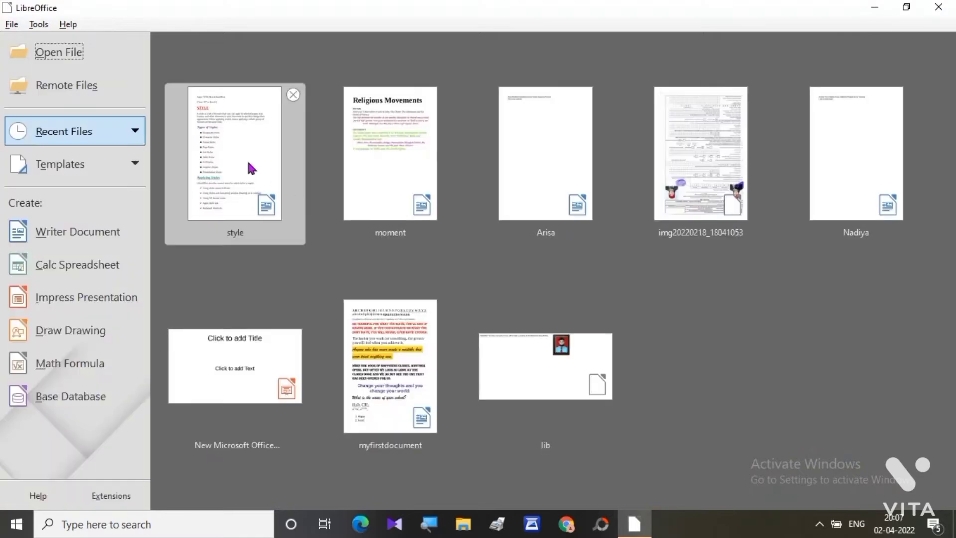
left_click(234, 147)
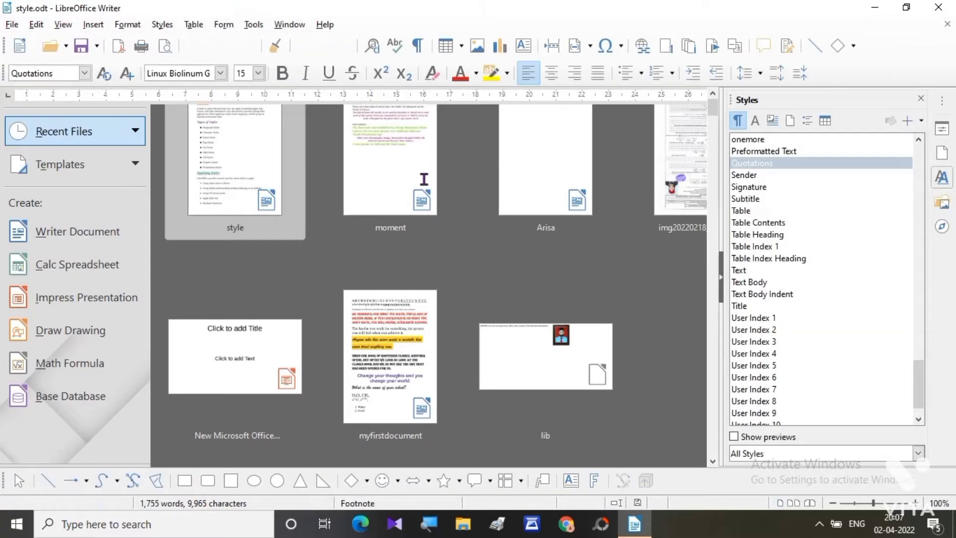
Examine how the linked pic5 image under "Linking an image file" displays compared with the embedded portrait in the Insert Image dialog section
scroll(440, 196, "down", 10)
scroll(399, 253, "down", 20)
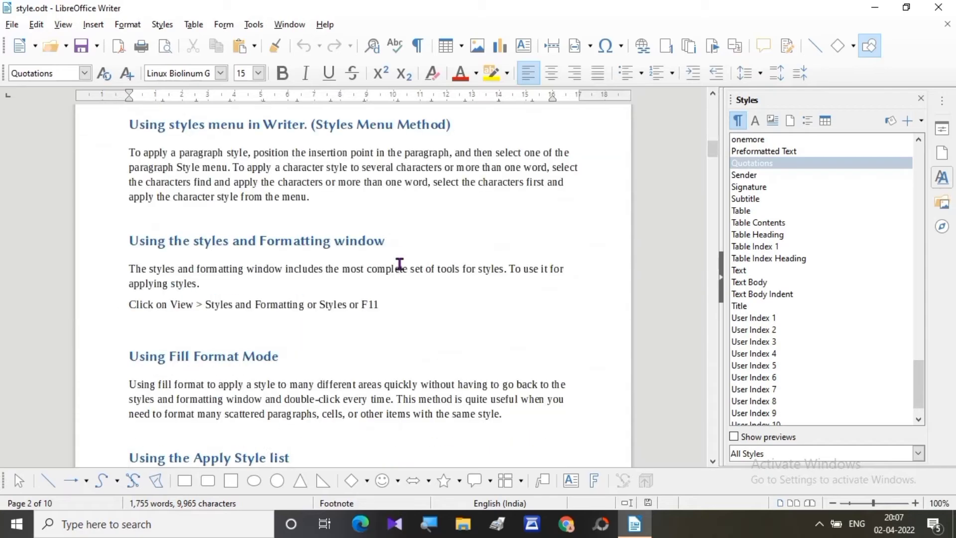
scroll(401, 279, "down", 20)
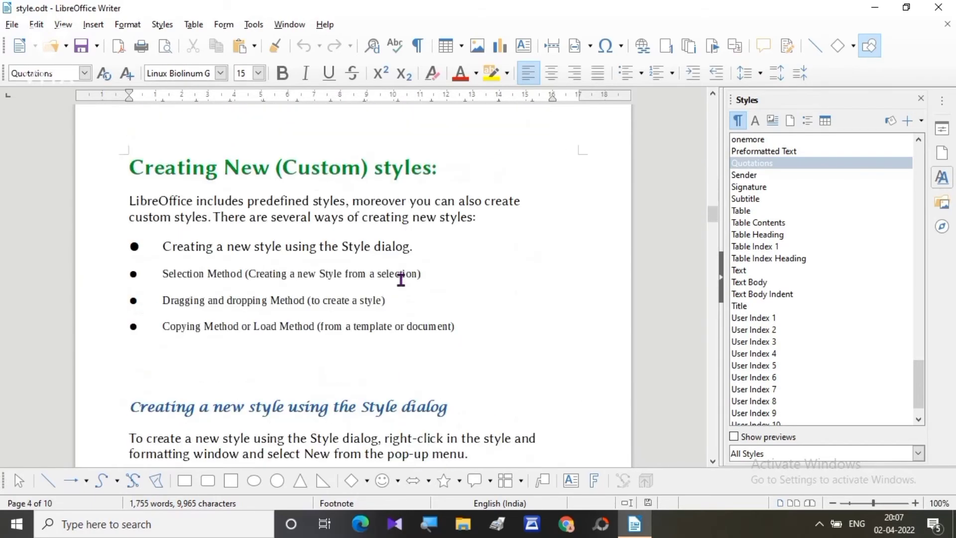
scroll(399, 282, "down", 12)
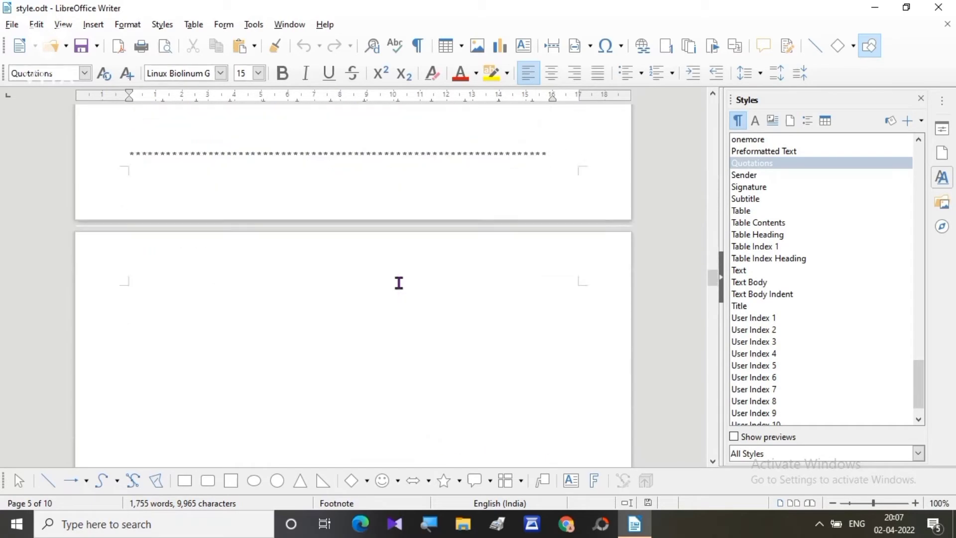
scroll(324, 295, "down", 1)
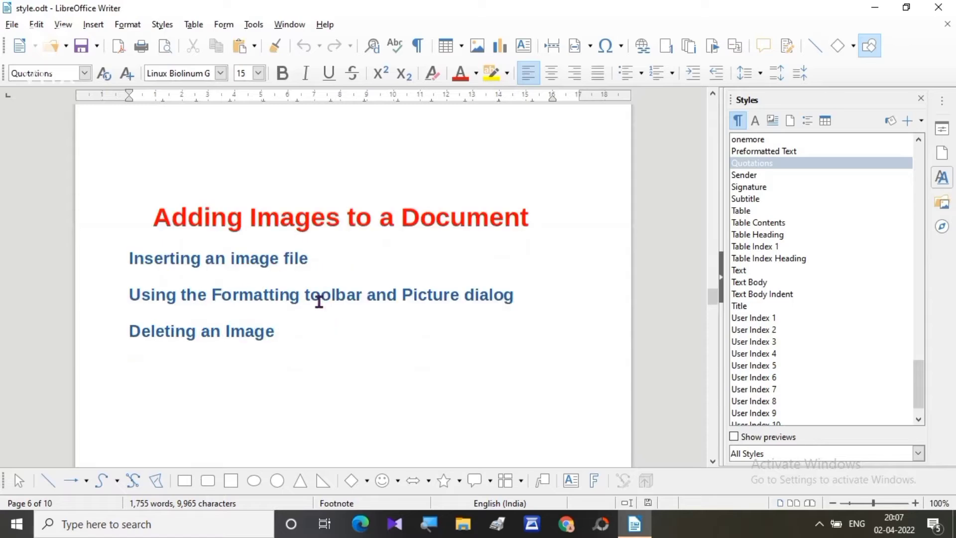
scroll(319, 301, "down", 10)
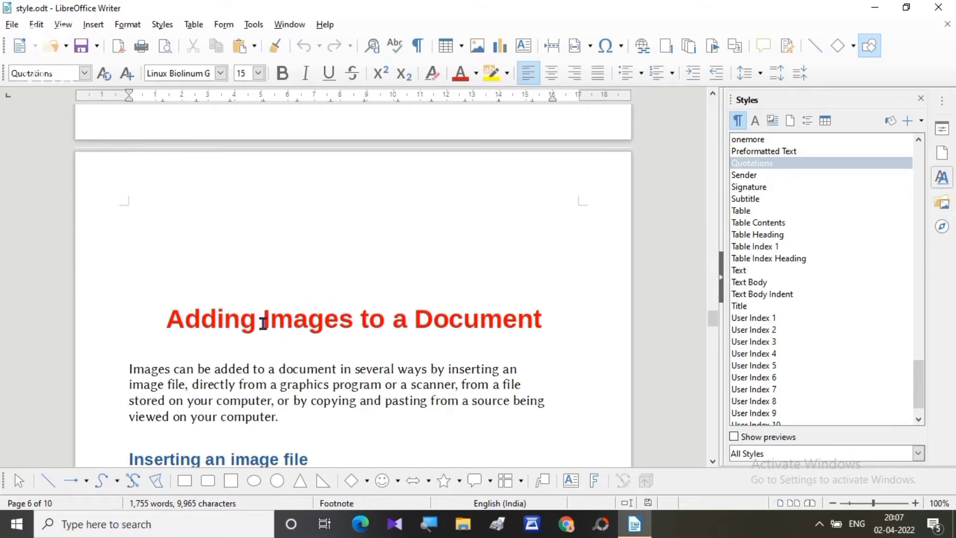
scroll(264, 320, "down", 3)
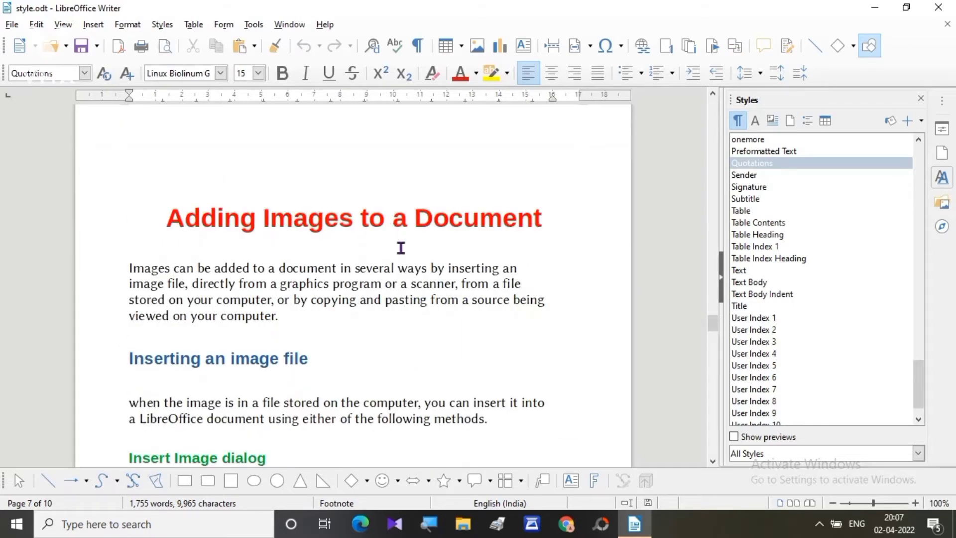
scroll(327, 319, "down", 2)
scroll(263, 272, "down", 5)
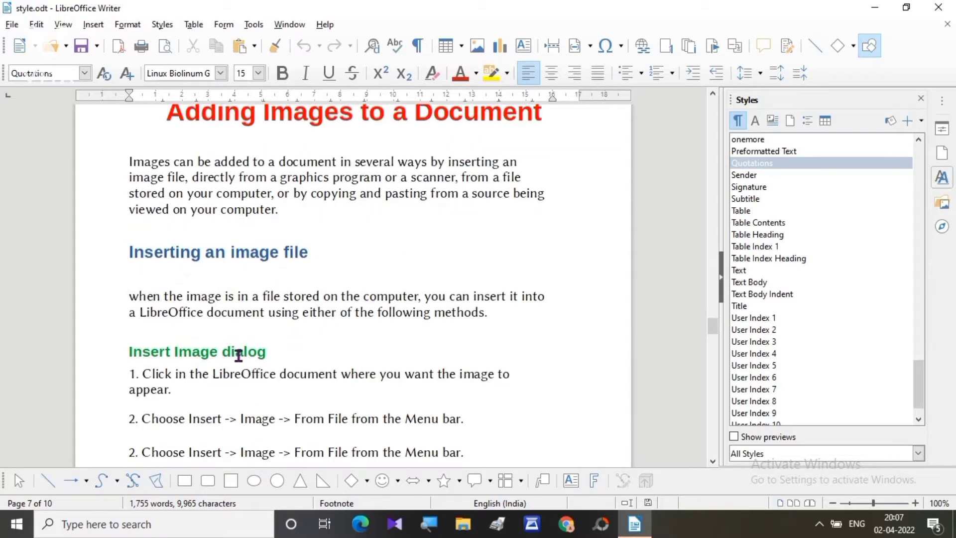
scroll(276, 381, "down", 3)
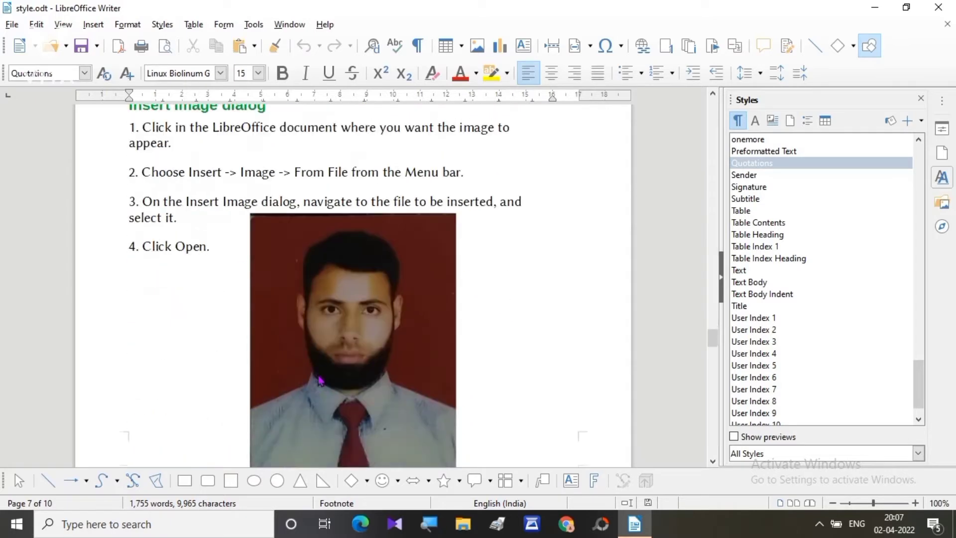
scroll(329, 402, "down", 2)
scroll(329, 398, "down", 1)
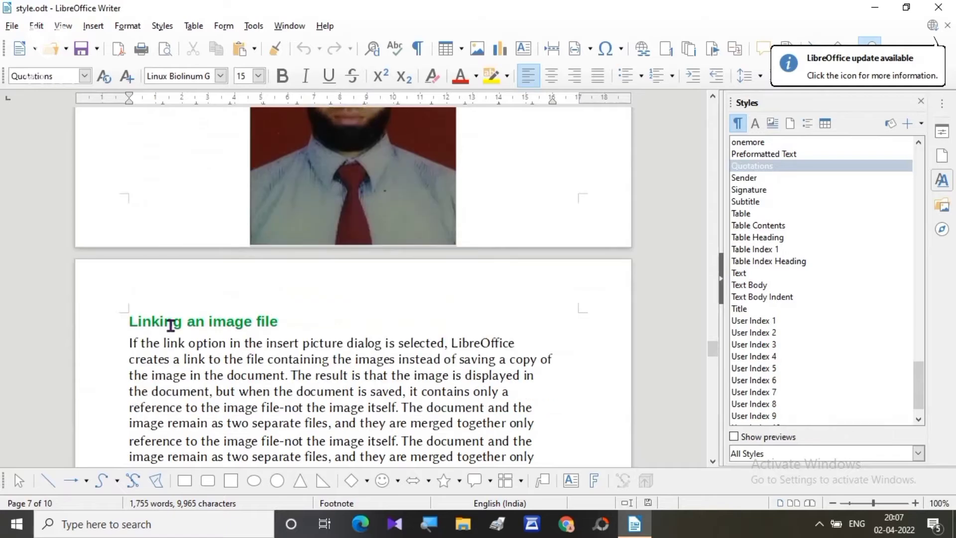
scroll(205, 324, "down", 5)
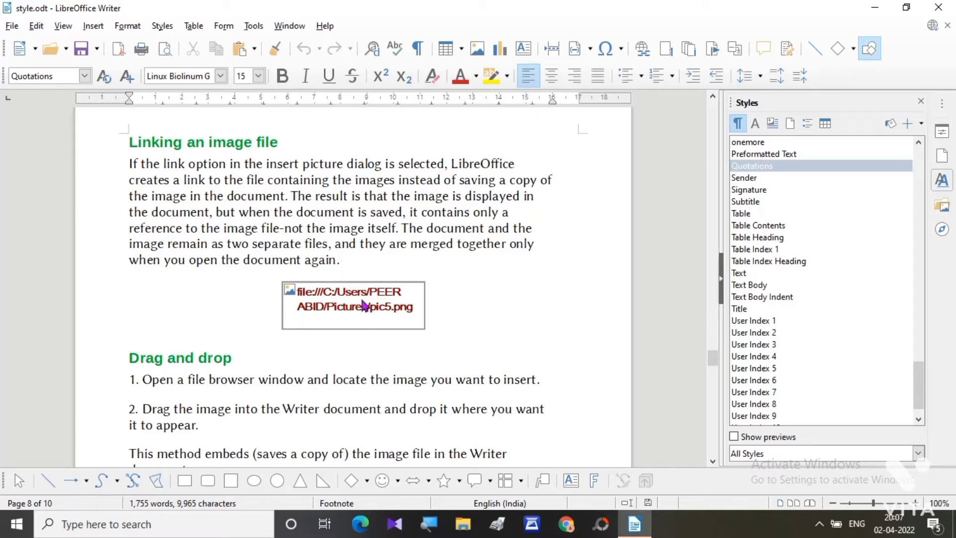
scroll(189, 175, "up", 12)
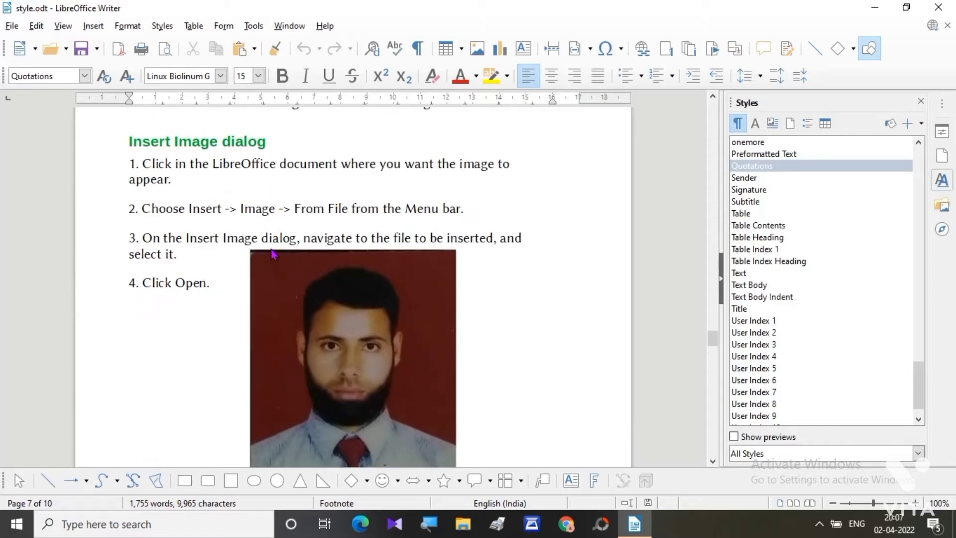
scroll(273, 254, "down", 12)
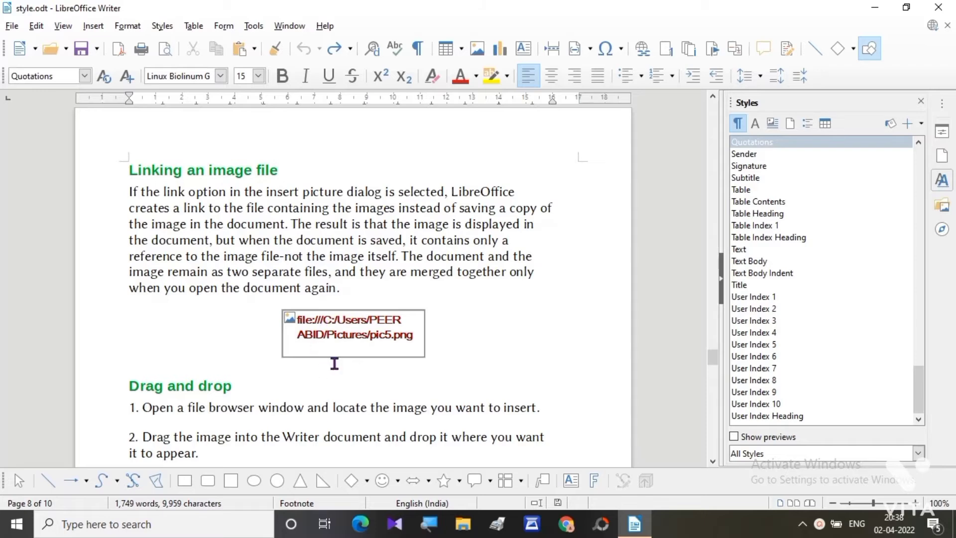
Bring the "Drag and drop" section into view and restore the Writer window to a smaller size that leaves part of the desktop uncovered
scroll(345, 343, "down", 5)
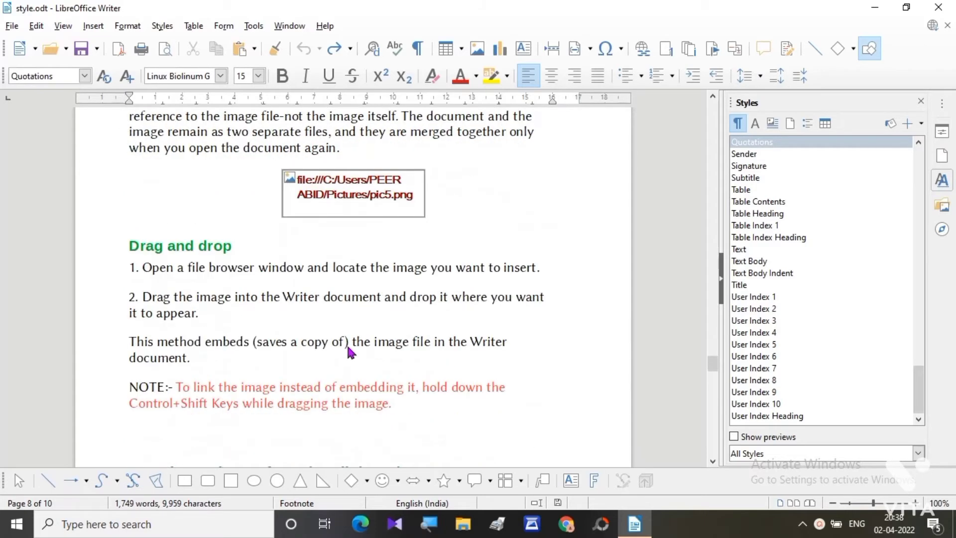
scroll(349, 348, "down", 1)
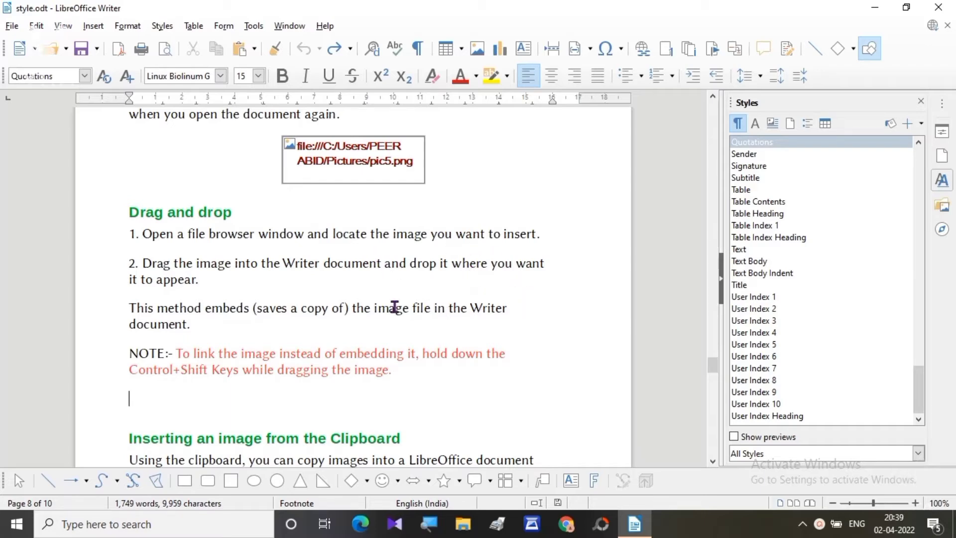
left_click(906, 8)
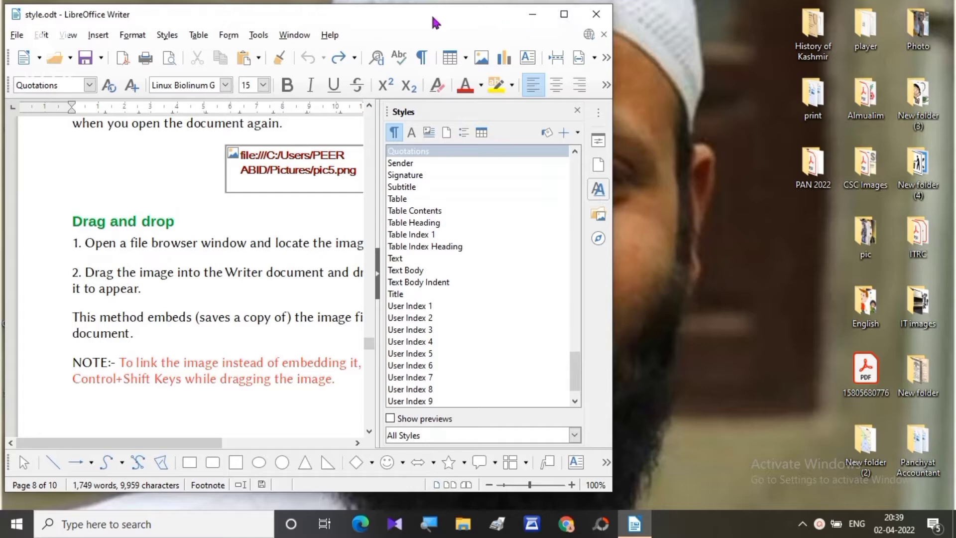
left_click_drag(435, 19, 438, 17)
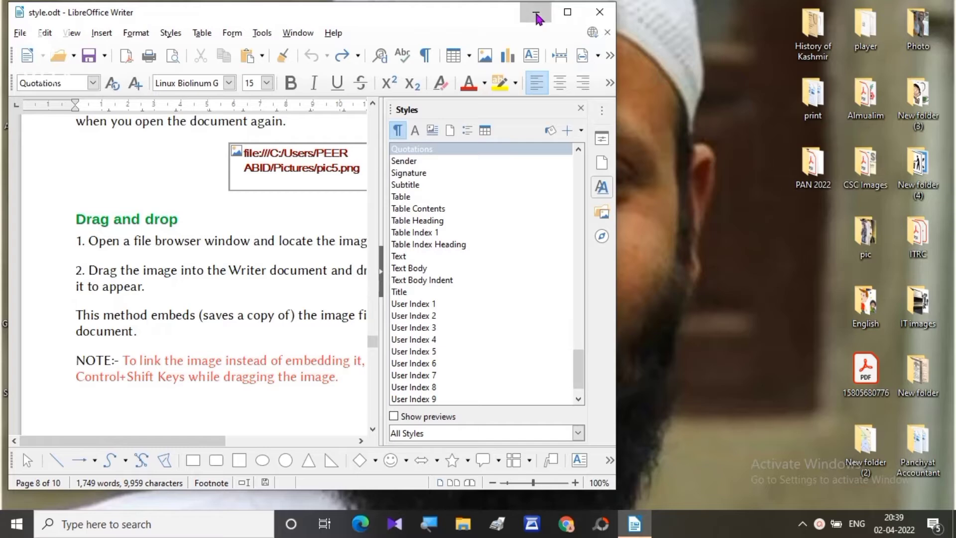
Set the Writer document aside and open the Pictures folder in File Explorer
left_click(537, 19)
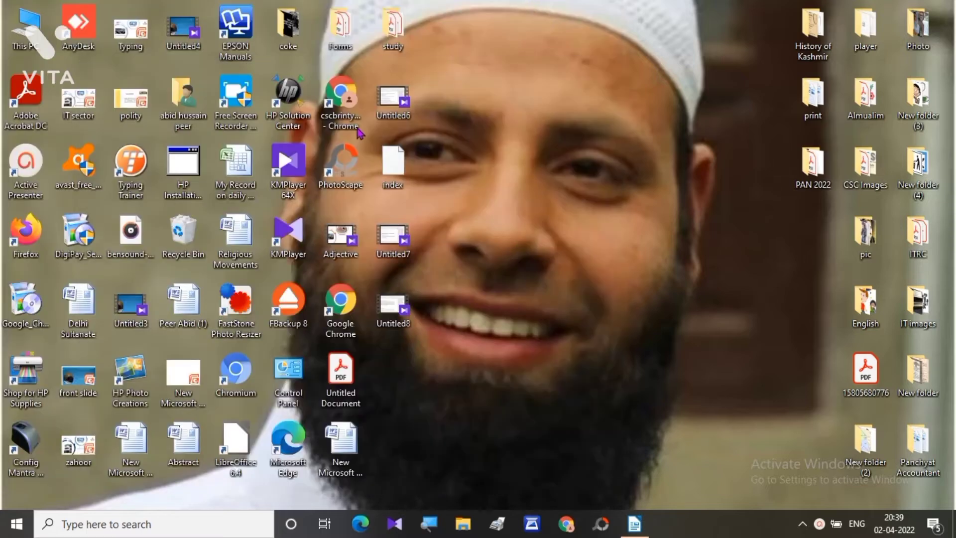
double_click(29, 40)
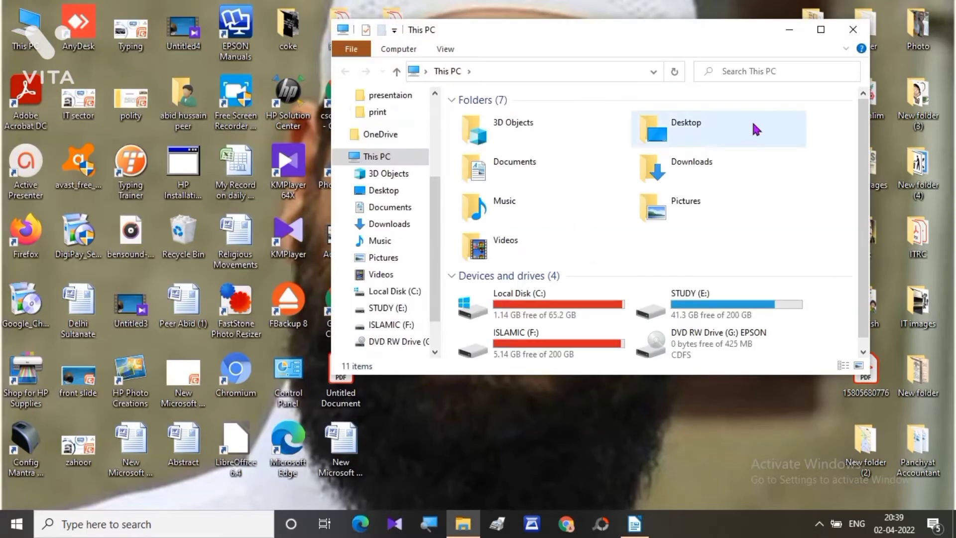
left_click(826, 34)
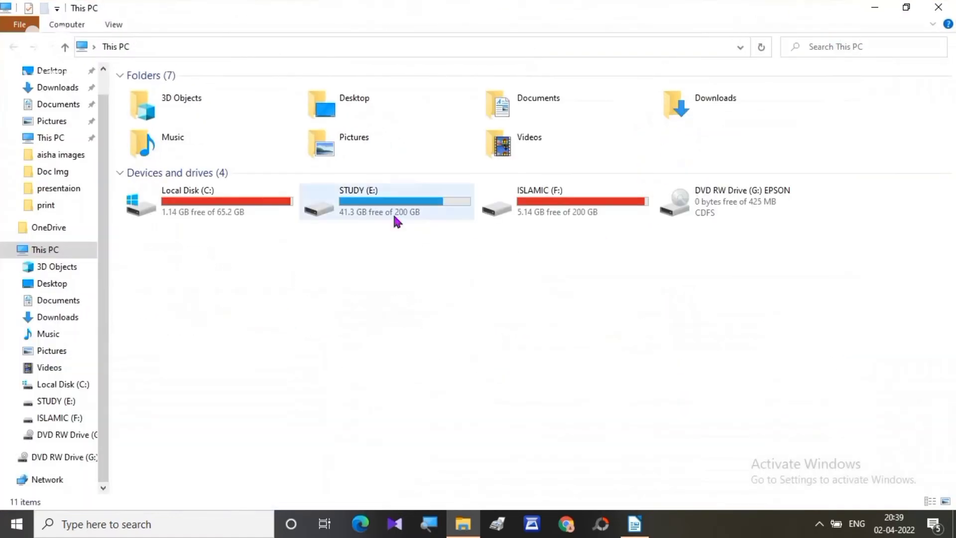
double_click(333, 151)
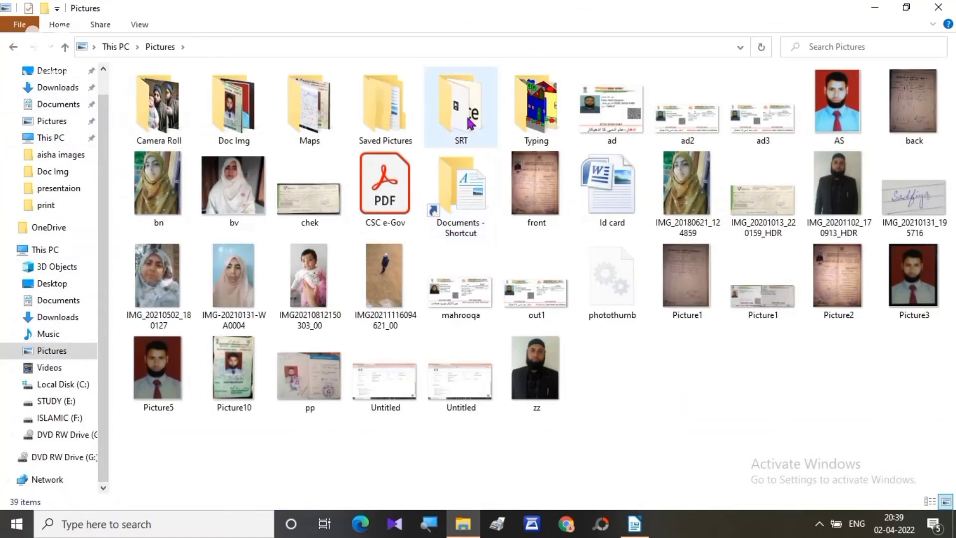
left_click(907, 8)
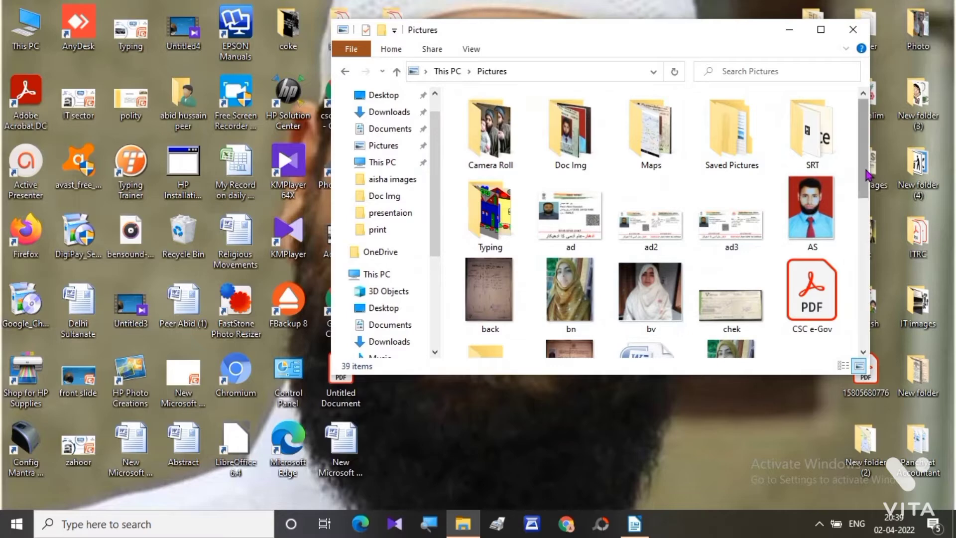
left_click_drag(864, 176, 866, 261)
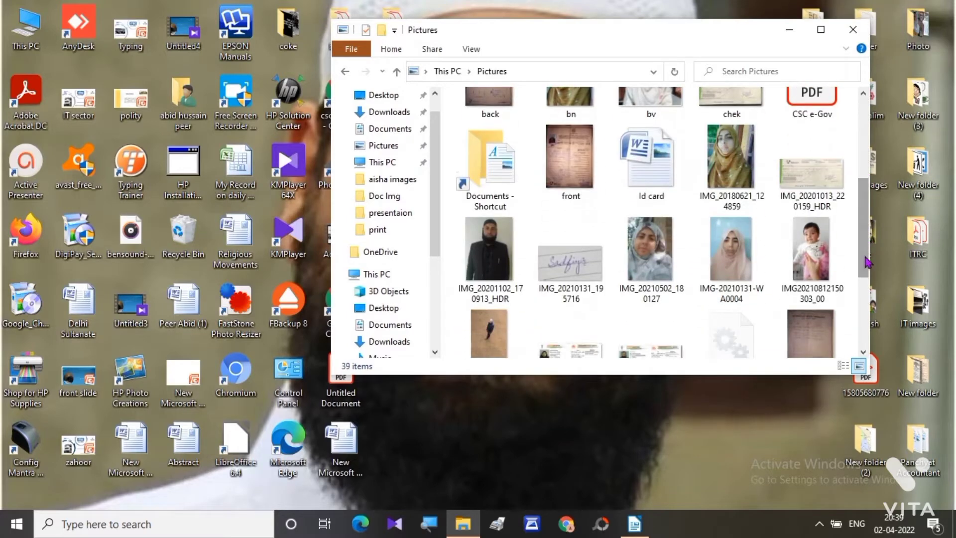
left_click(635, 524)
left_click_drag(671, 40, 805, 45)
scroll(865, 268, "down", 3)
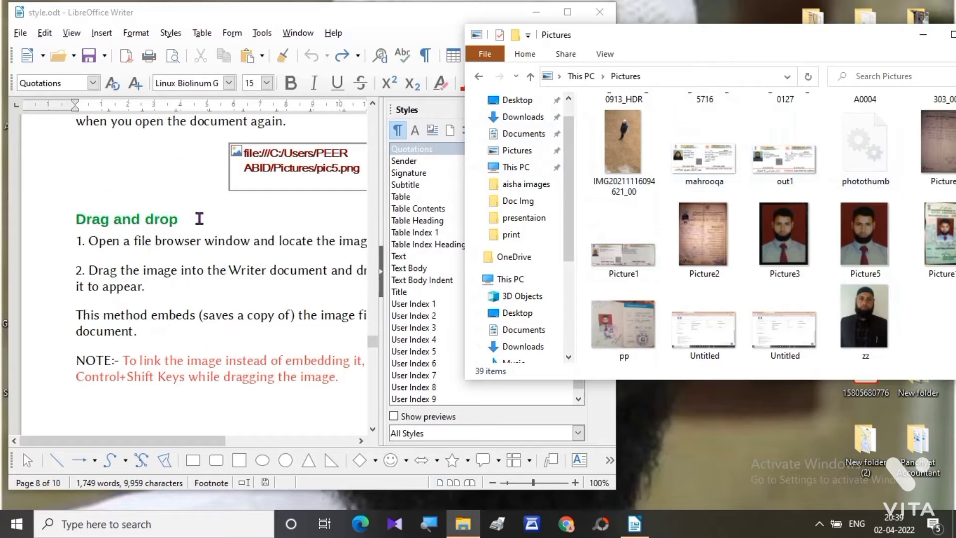
left_click(629, 148)
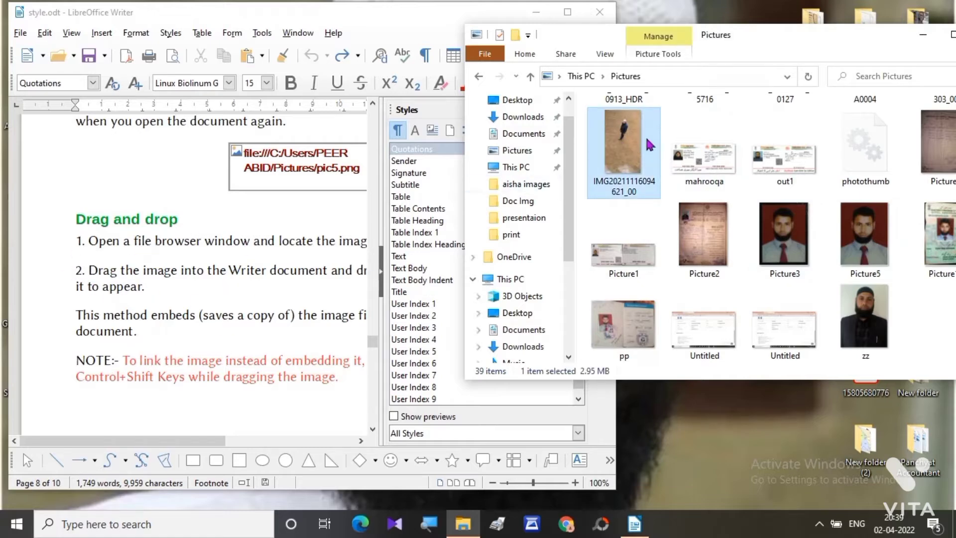
left_click_drag(631, 144, 41, 406)
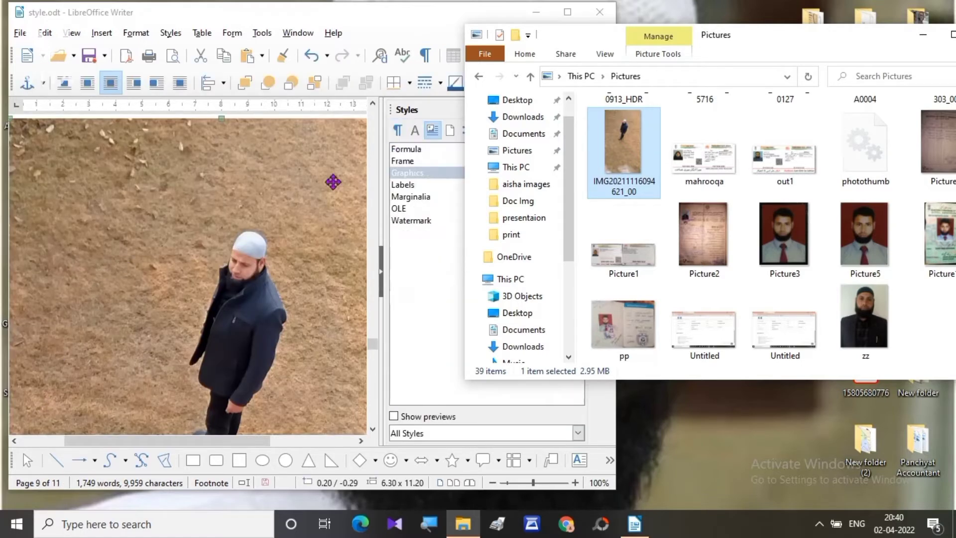
left_click_drag(847, 41, 685, 63)
left_click(824, 56)
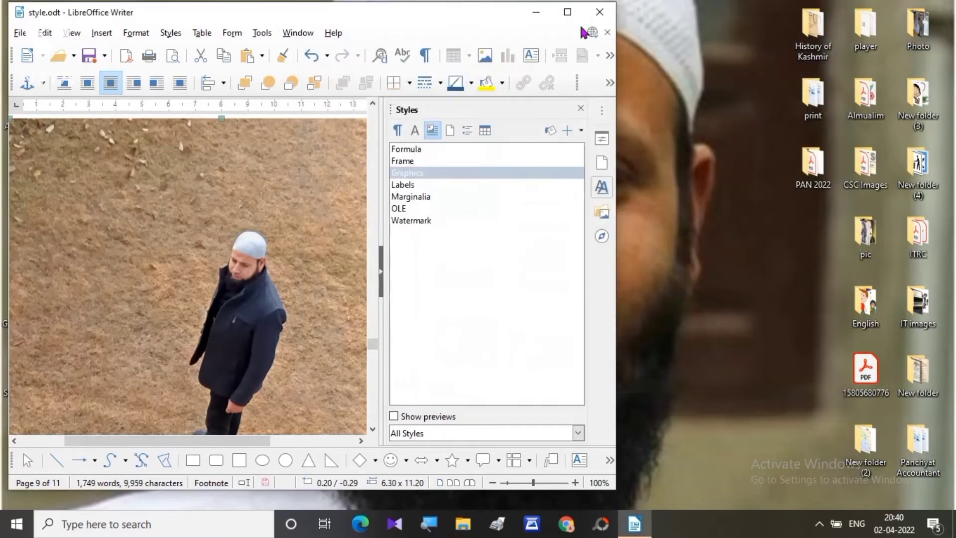
left_click(568, 14)
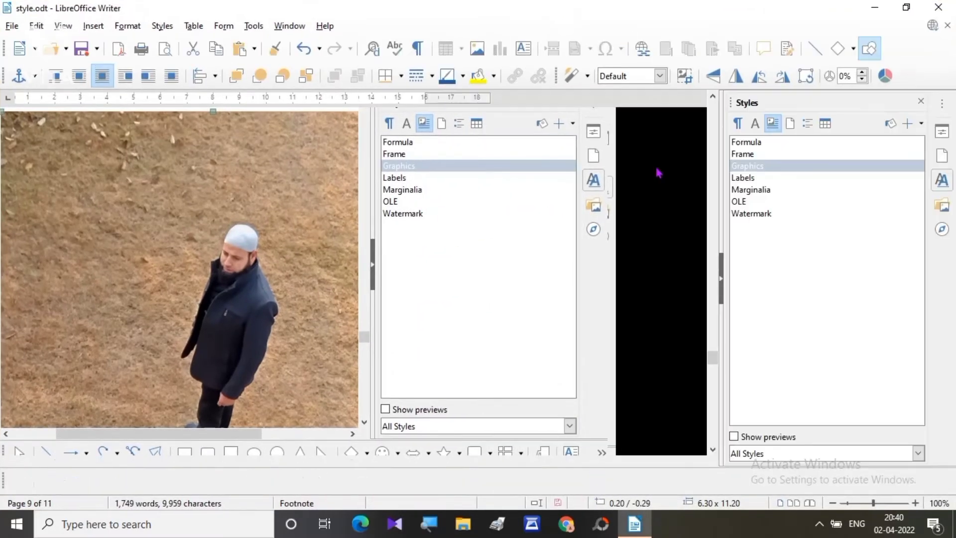
Examine the placement and size of the inserted photo against the embedding and linking instructions in the "Drag and drop" section
scroll(494, 284, "up", 3)
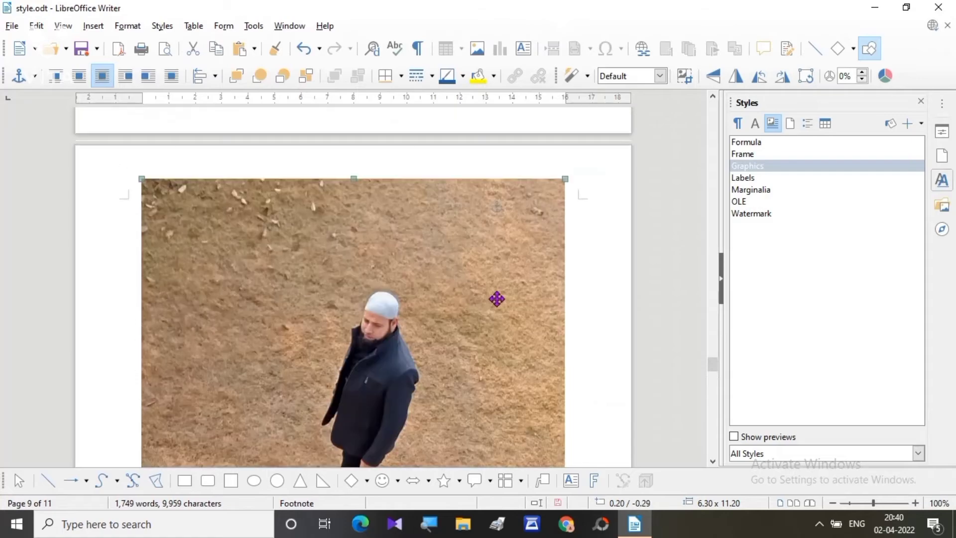
scroll(497, 299, "down", 10)
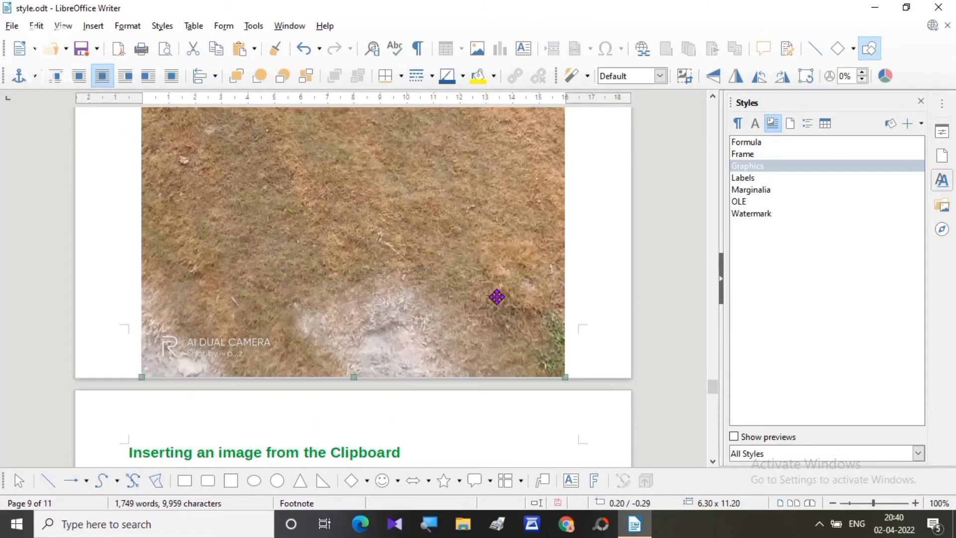
scroll(497, 297, "up", 10)
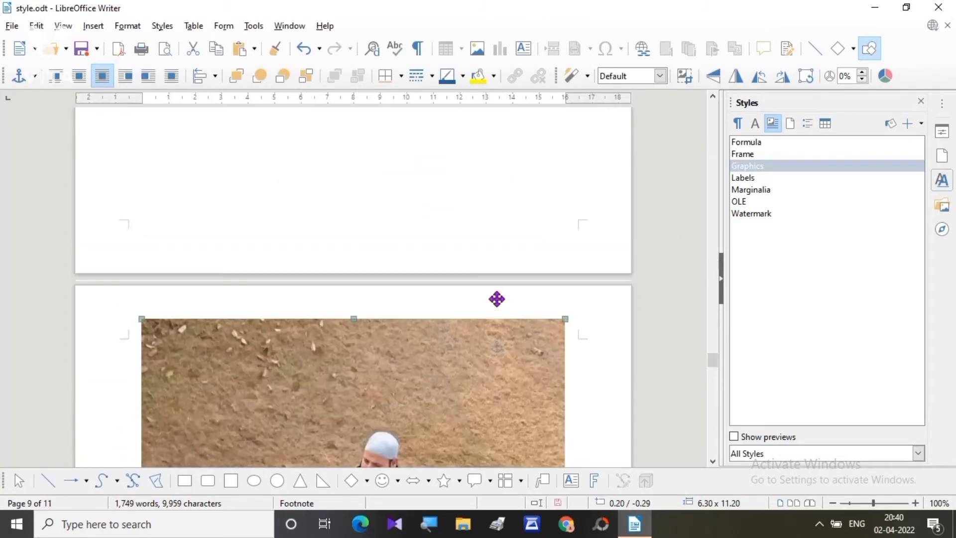
scroll(497, 297, "up", 6)
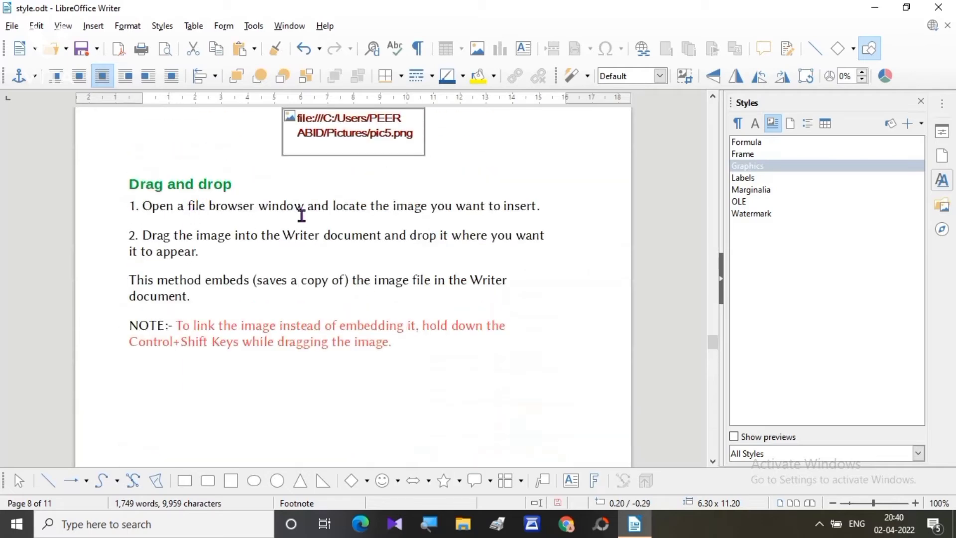
scroll(315, 341, "down", 10)
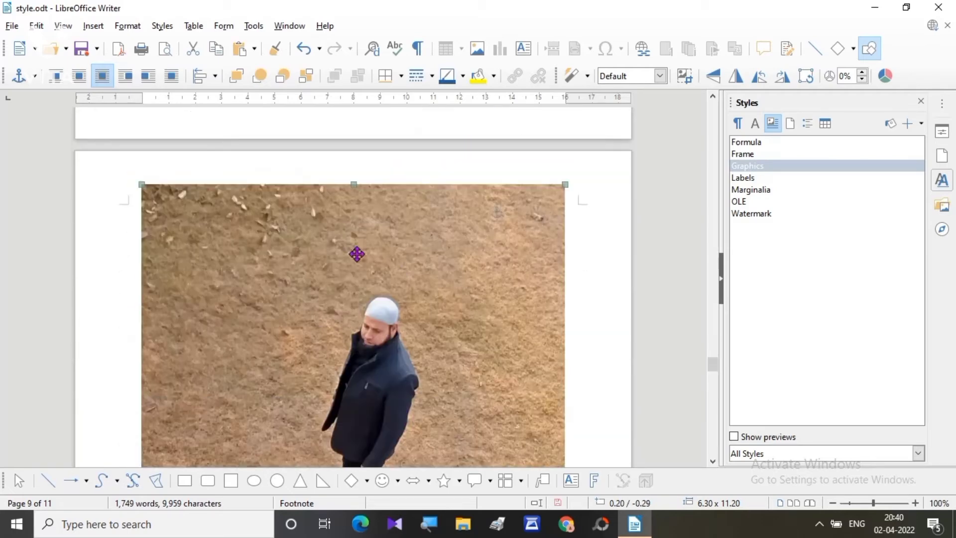
scroll(331, 344, "down", 1)
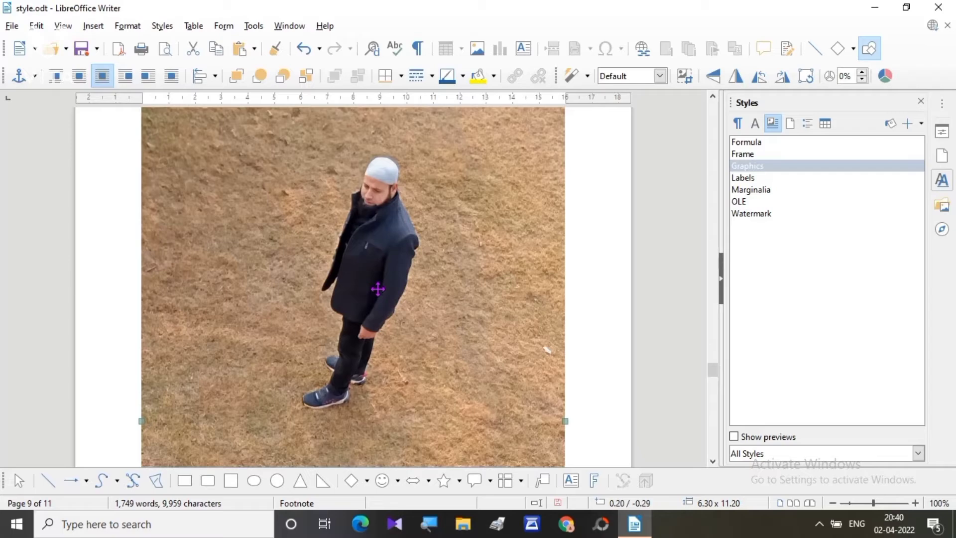
scroll(378, 289, "up", 13)
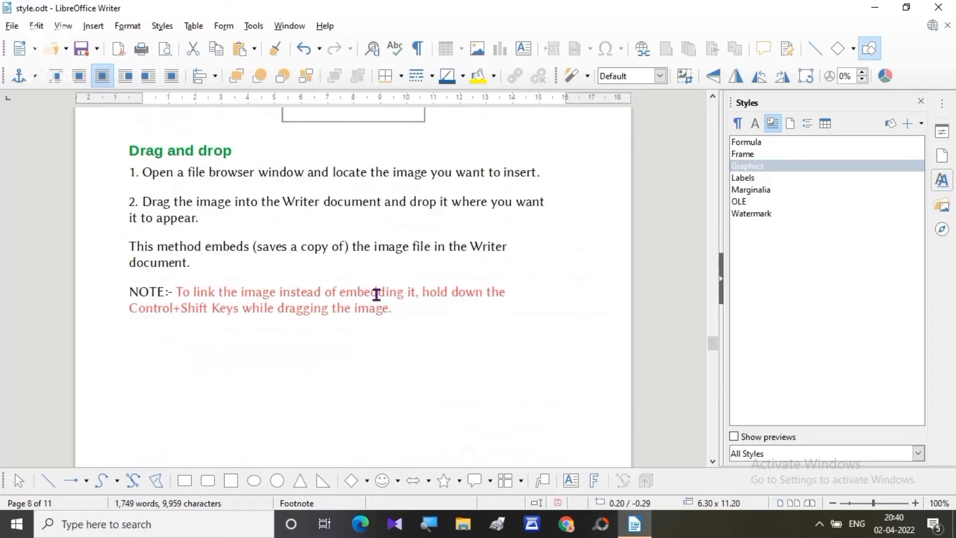
scroll(377, 294, "down", 12)
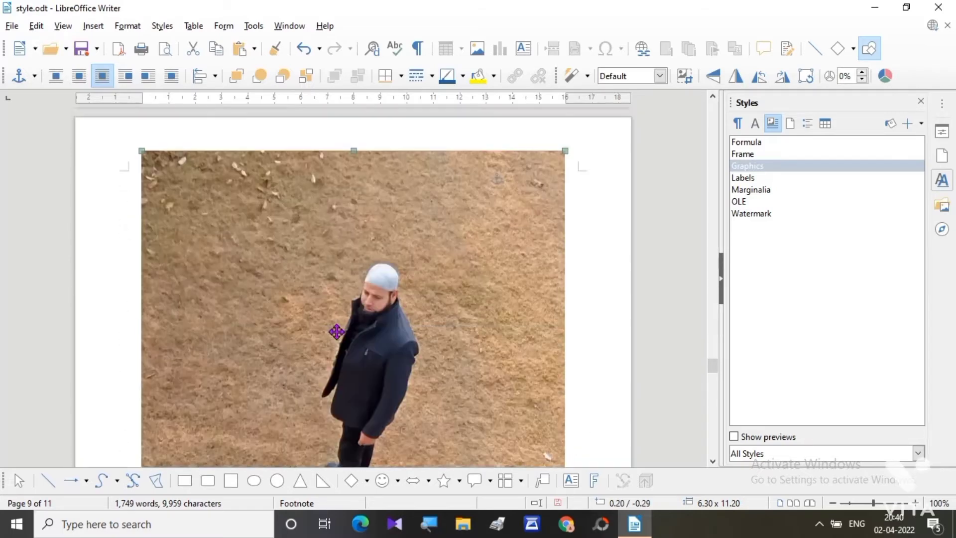
scroll(337, 331, "down", 1)
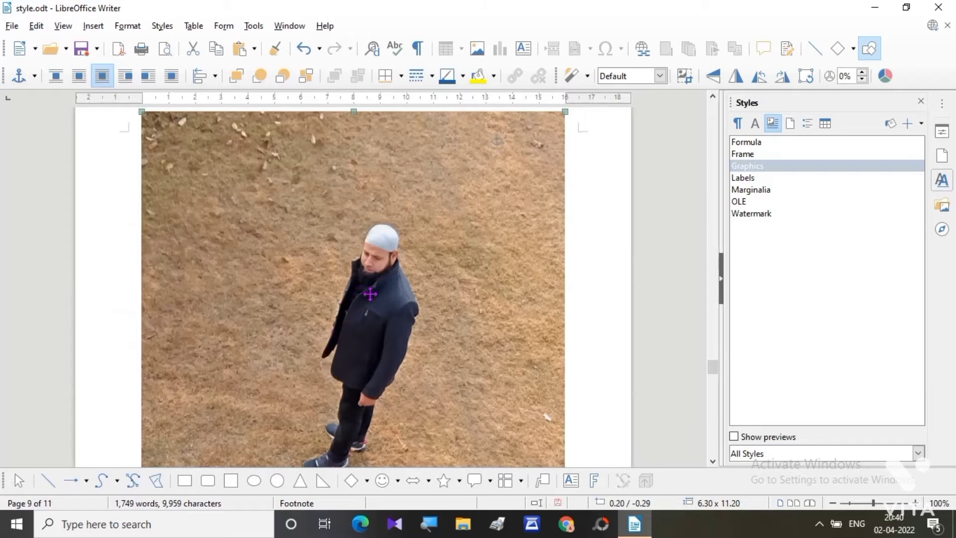
scroll(373, 299, "up", 13)
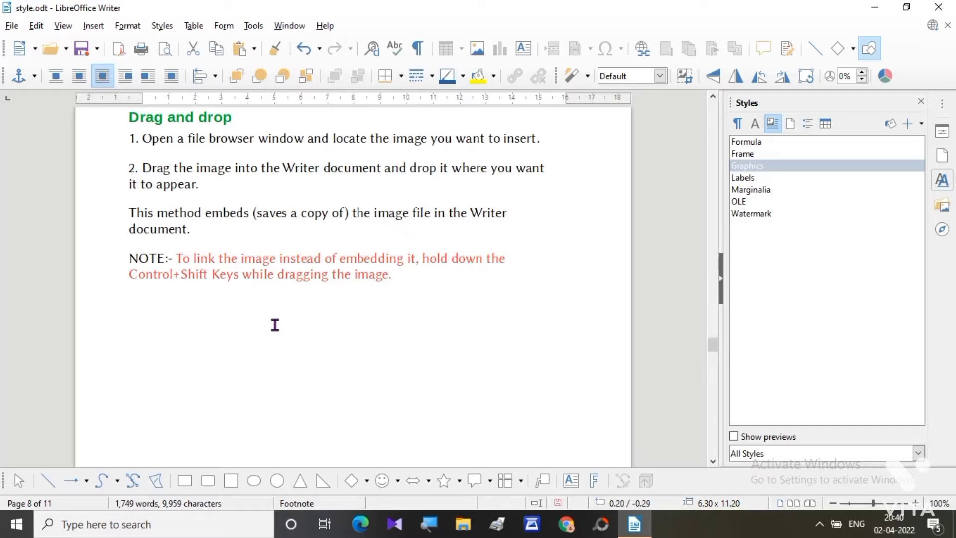
scroll(354, 346, "down", 15)
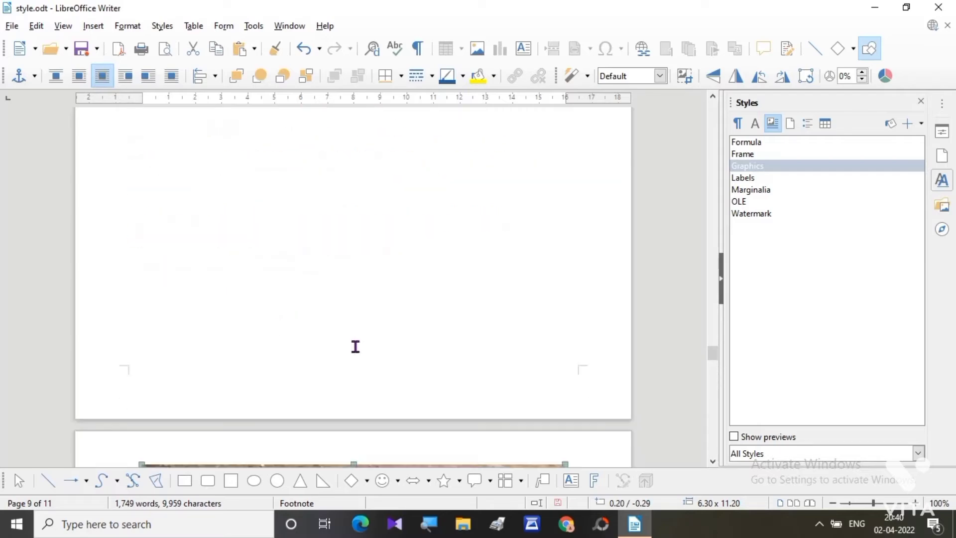
scroll(354, 348, "up", 8)
scroll(353, 351, "up", 3)
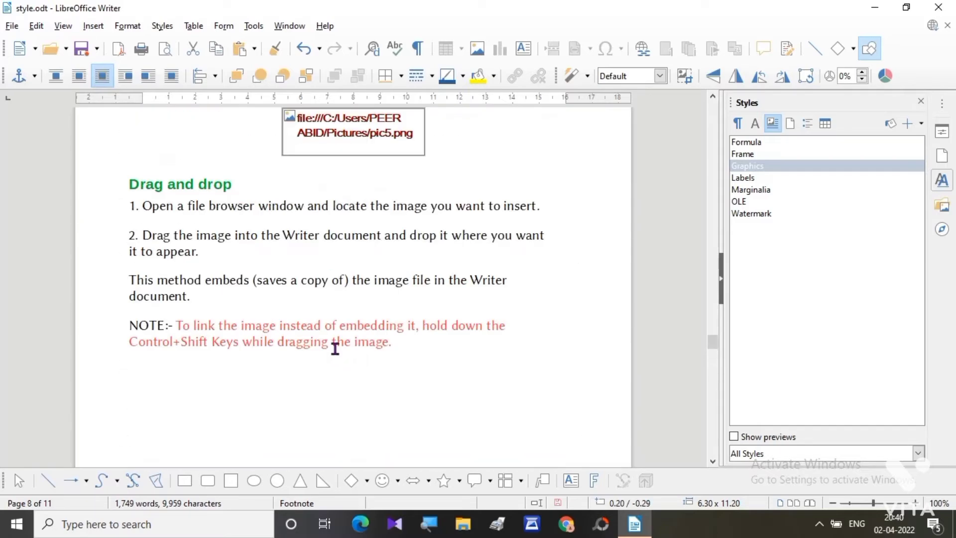
scroll(244, 313, "down", 10)
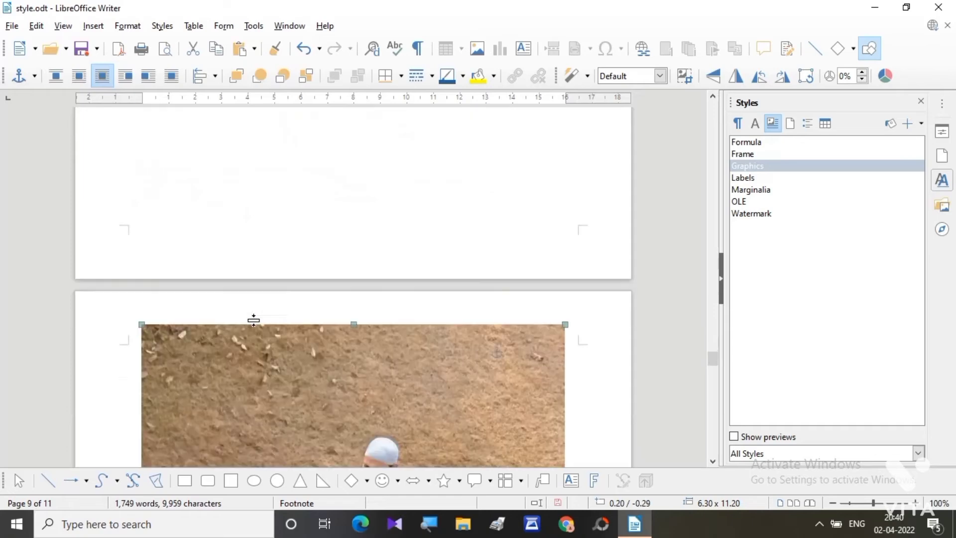
Read the instructions under the heading "Inserting an image from the Clipboard", highlighting the word "Clipboard" for emphasis
scroll(255, 314, "down", 8)
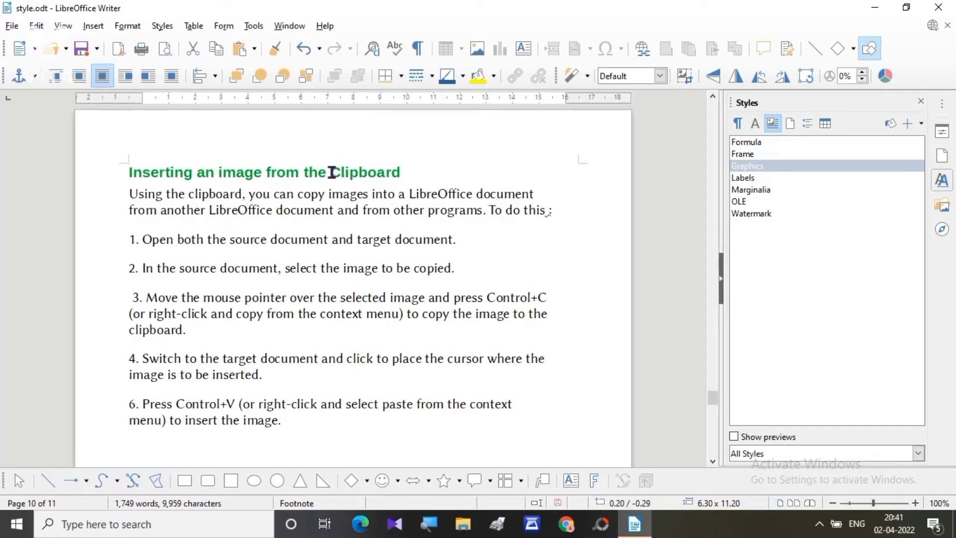
left_click_drag(332, 172, 405, 174)
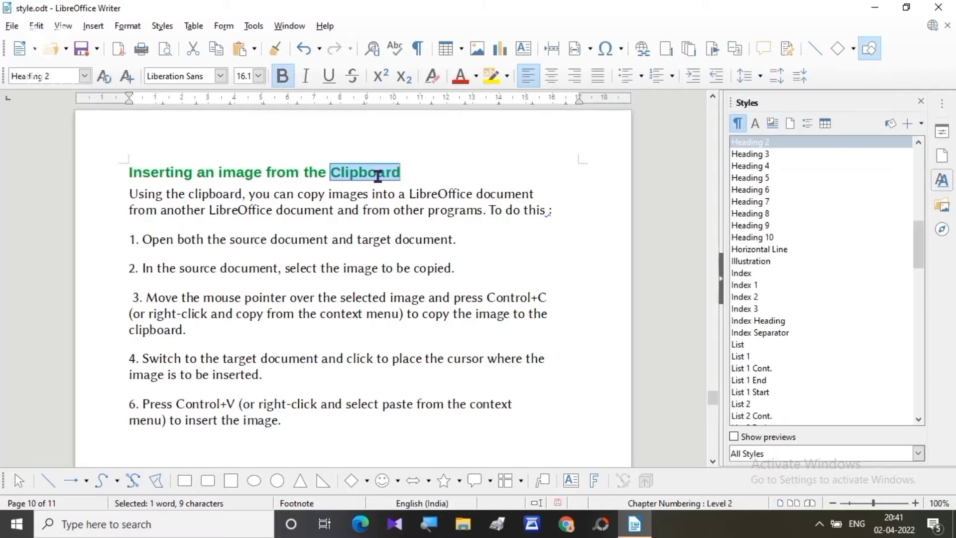
left_click(475, 234)
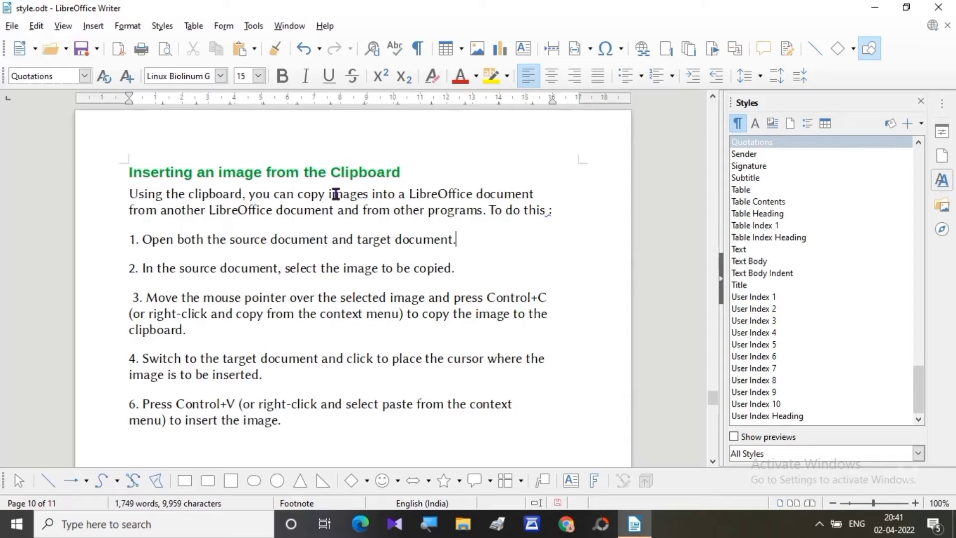
scroll(317, 224, "down", 1)
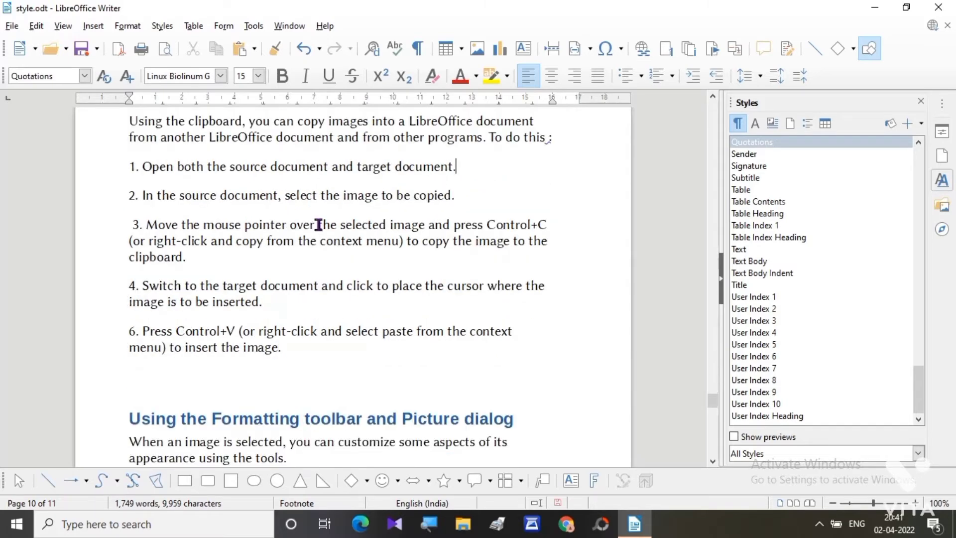
scroll(299, 299, "up", 3)
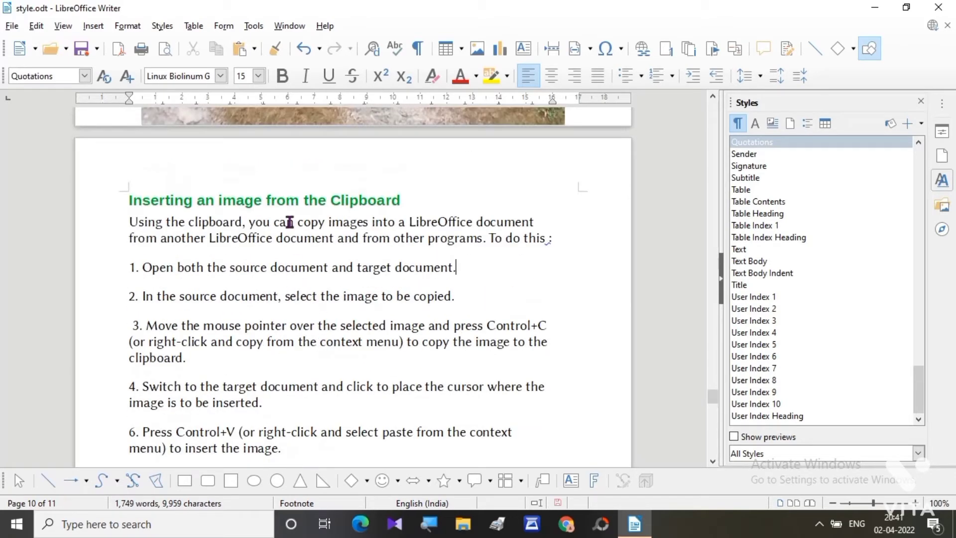
scroll(313, 287, "down", 1)
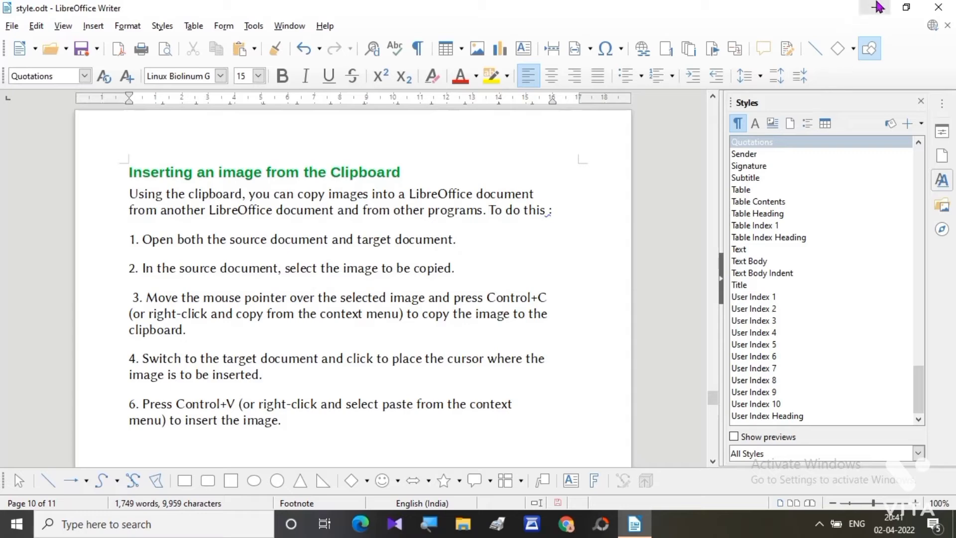
Minimise the Writer document and open the Pictures folder from This PC in a maximised window
left_click(877, 9)
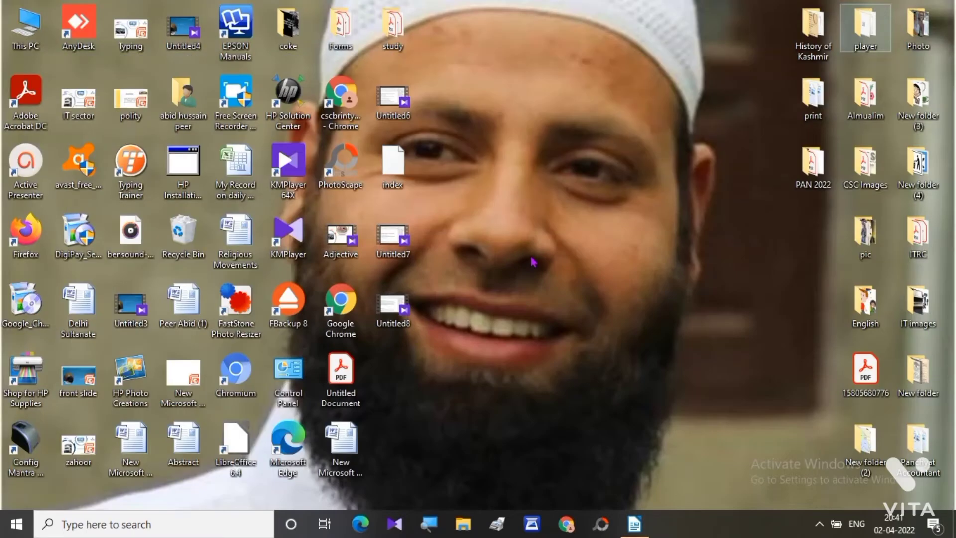
double_click(31, 31)
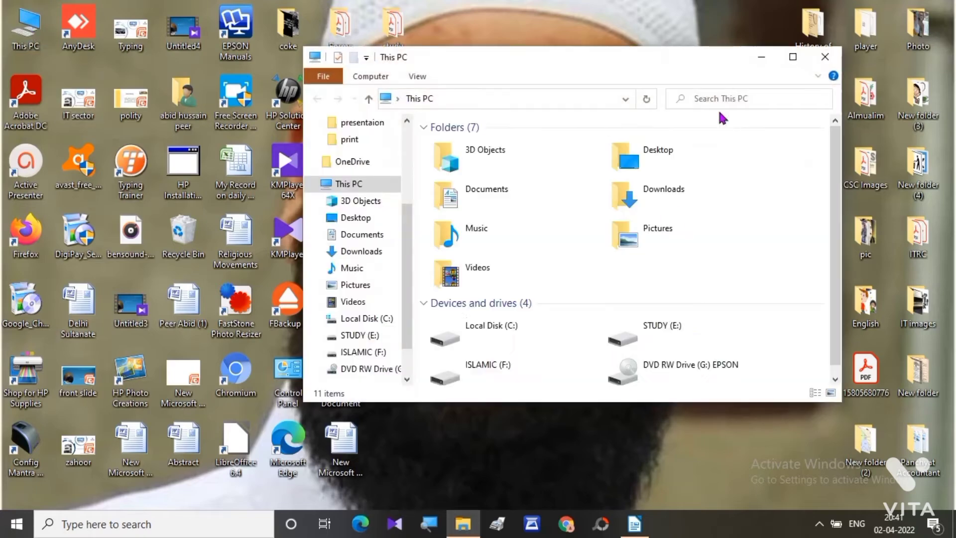
left_click(793, 57)
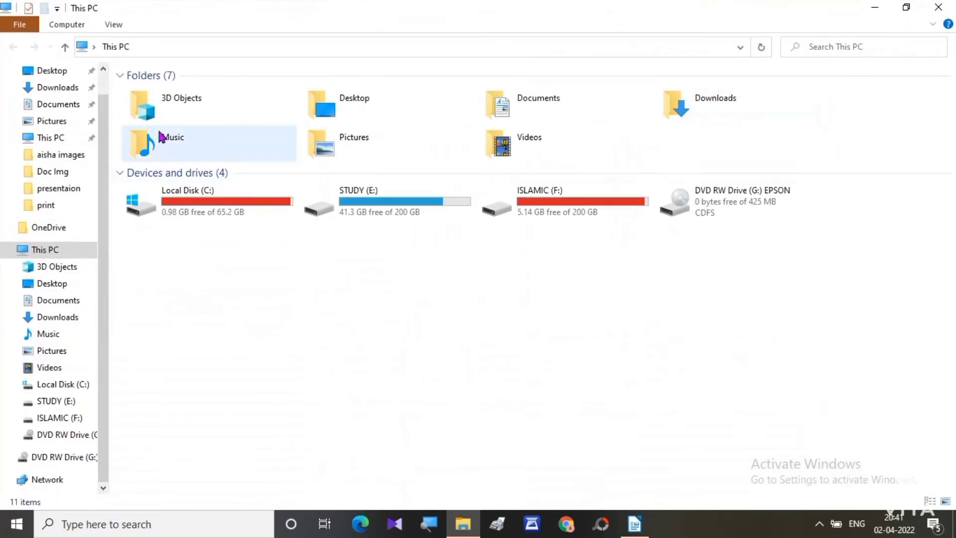
double_click(357, 147)
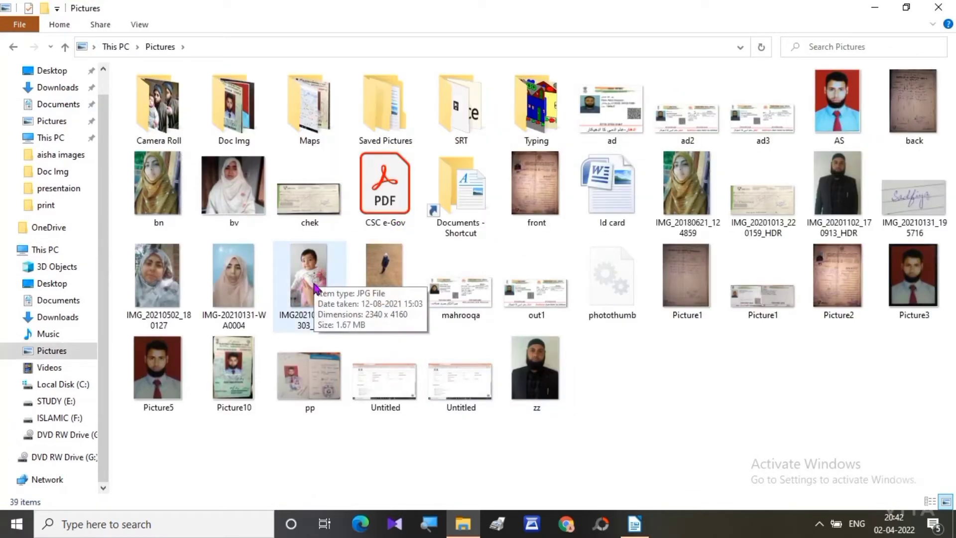
left_click(313, 289)
right_click(316, 290)
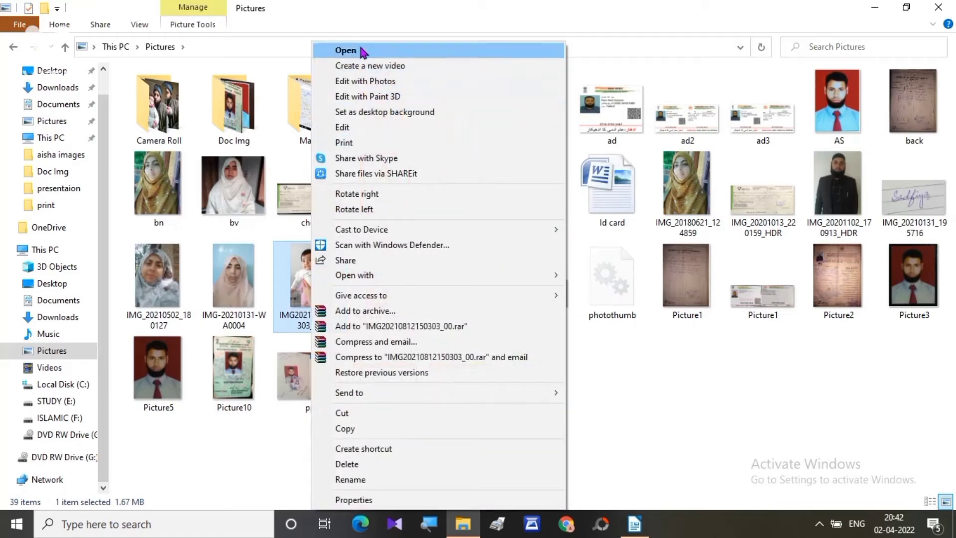
left_click(360, 429)
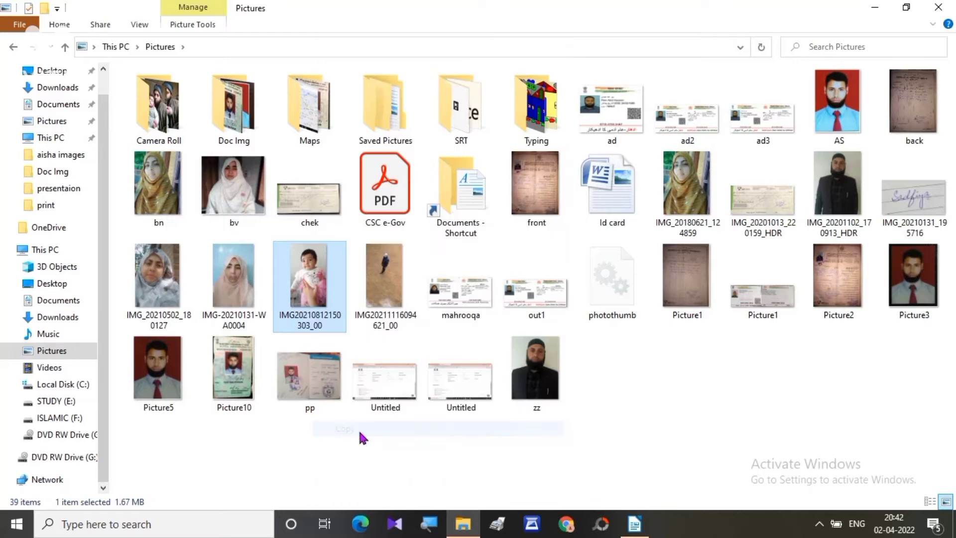
left_click(877, 9)
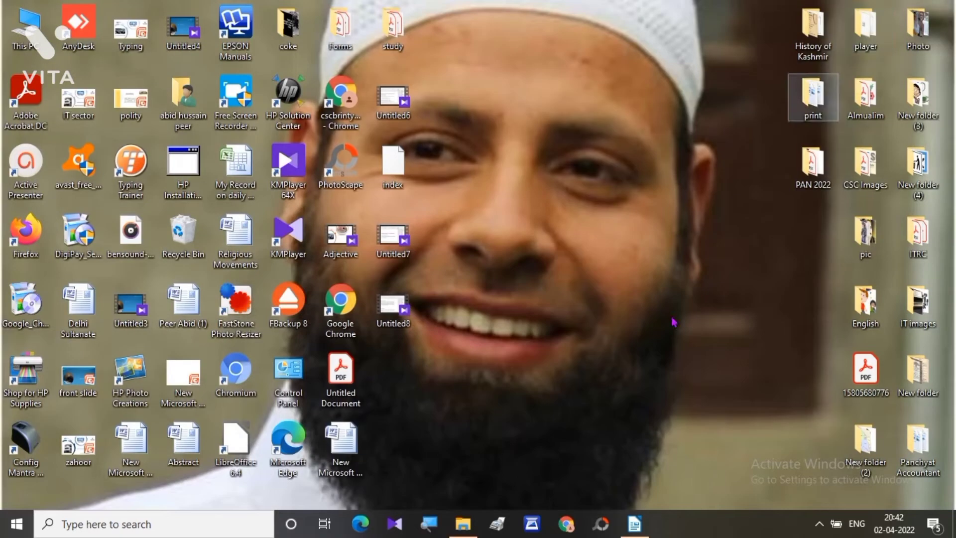
Return to the Writer document and paste the copied image on a new line after instruction 6 of the Clipboard section
left_click(634, 524)
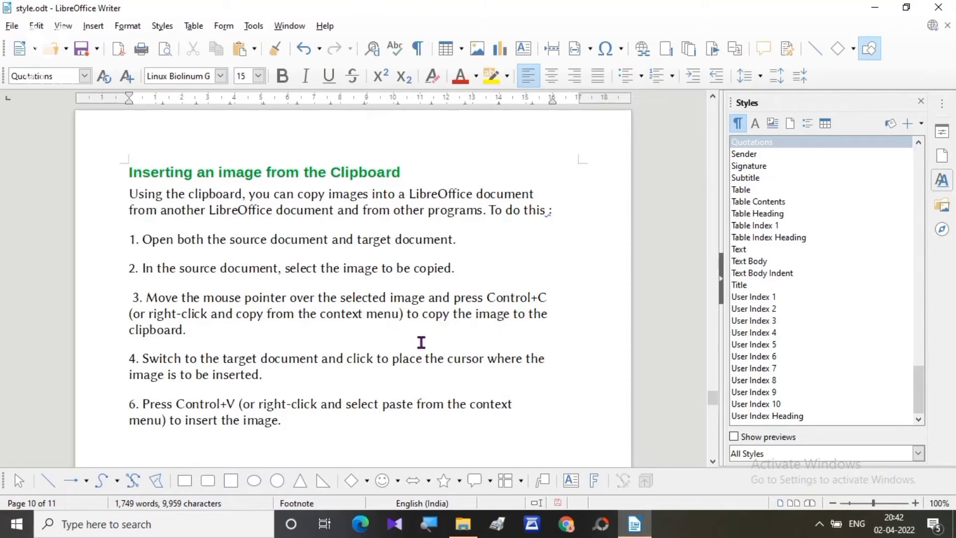
scroll(423, 338, "down", 3)
scroll(384, 330, "down", 3)
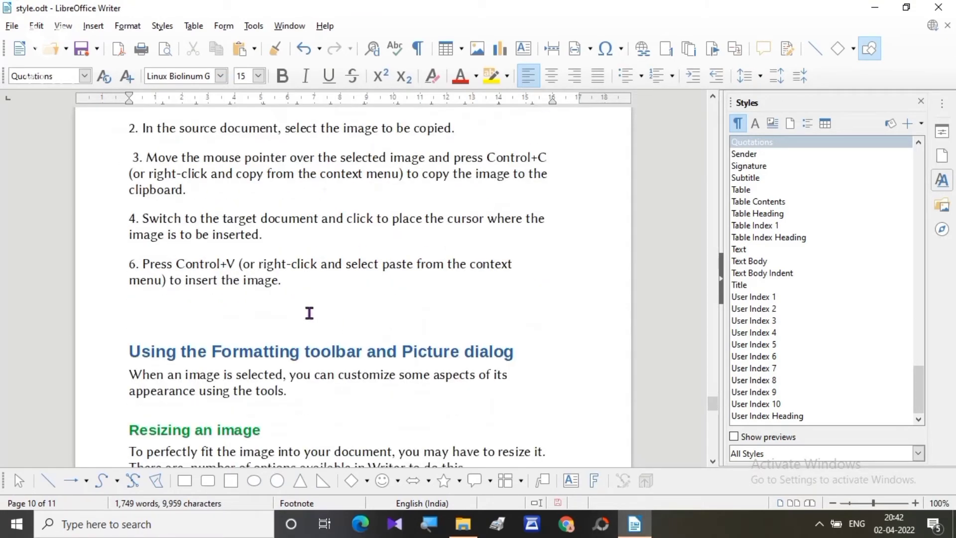
left_click(290, 278)
key("Return")
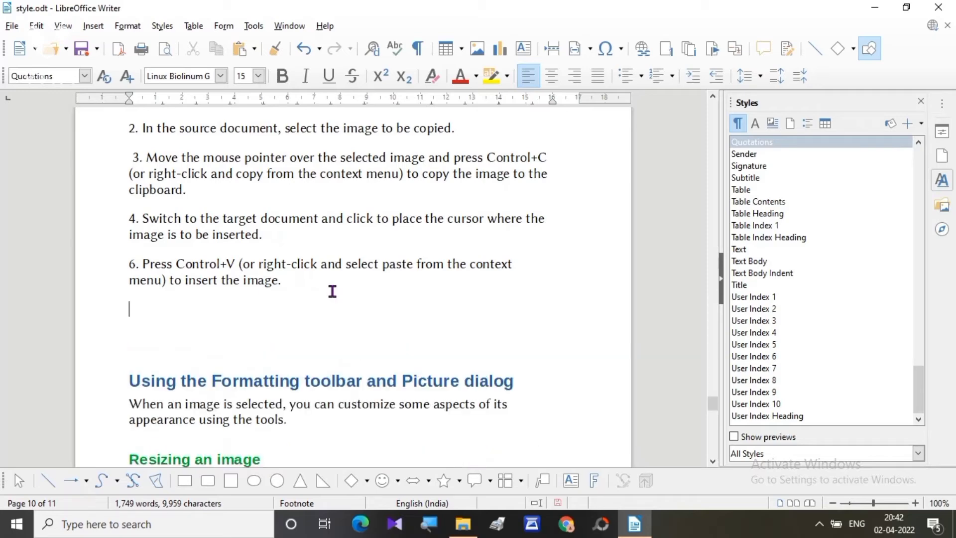
right_click(190, 324)
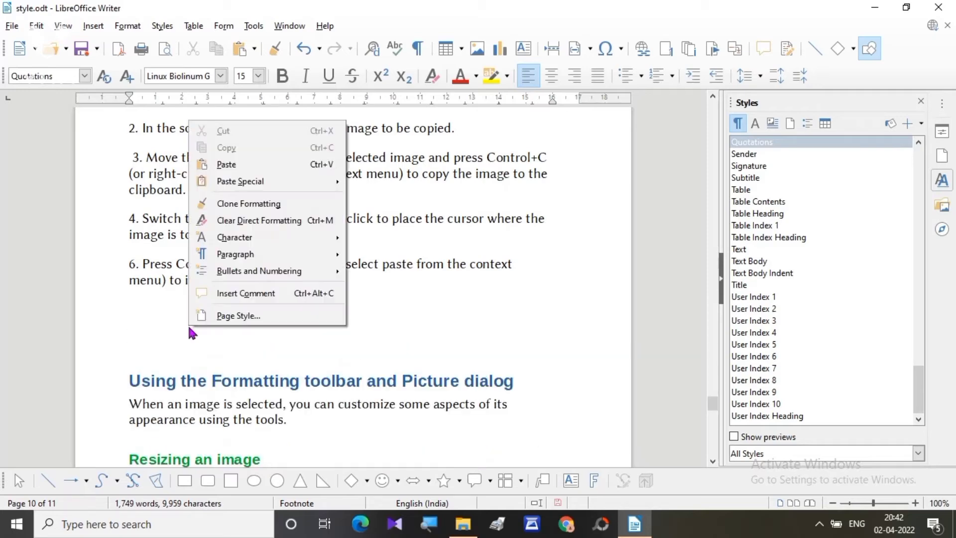
left_click(129, 315)
right_click(132, 314)
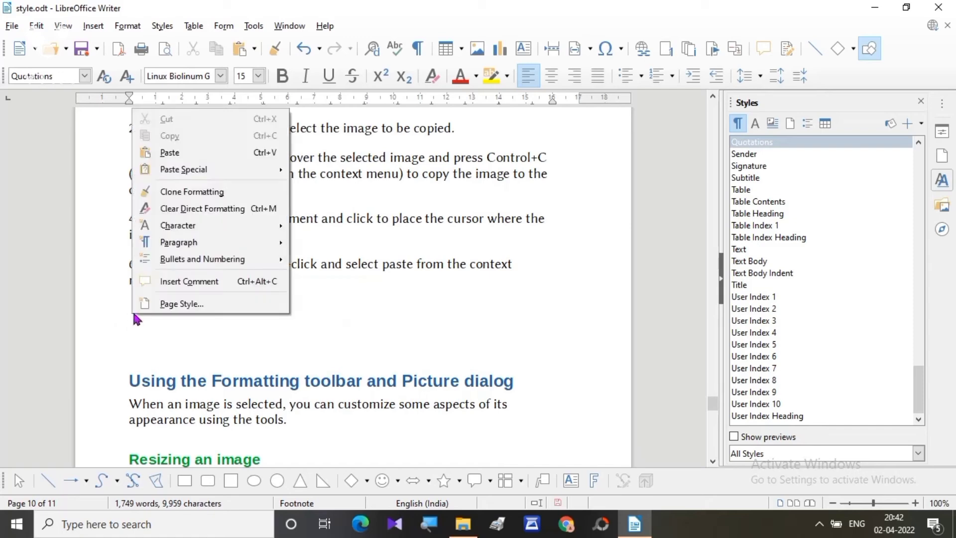
left_click(177, 159)
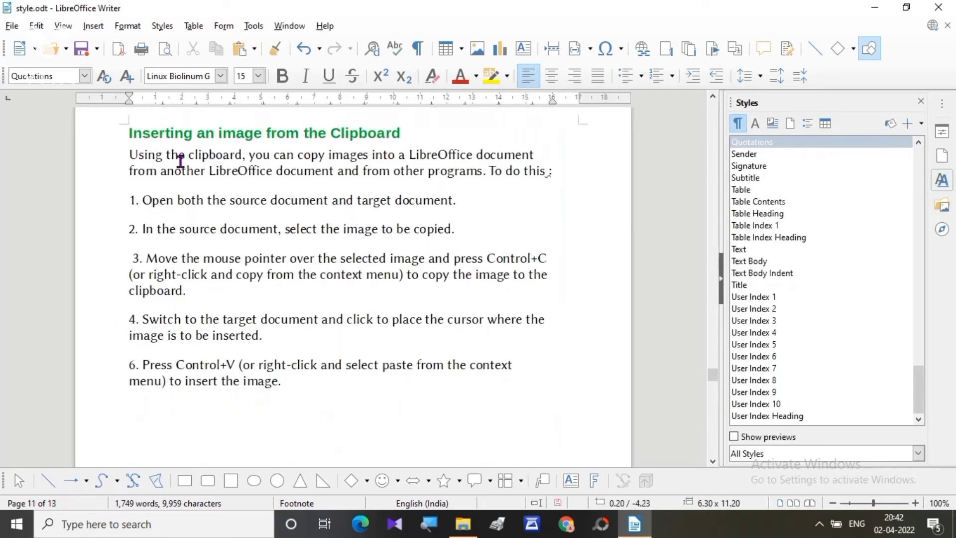
Examine the pasted photo's size and page position relative to the instructions in "Inserting an image from the Clipboard"
scroll(270, 360, "down", 10)
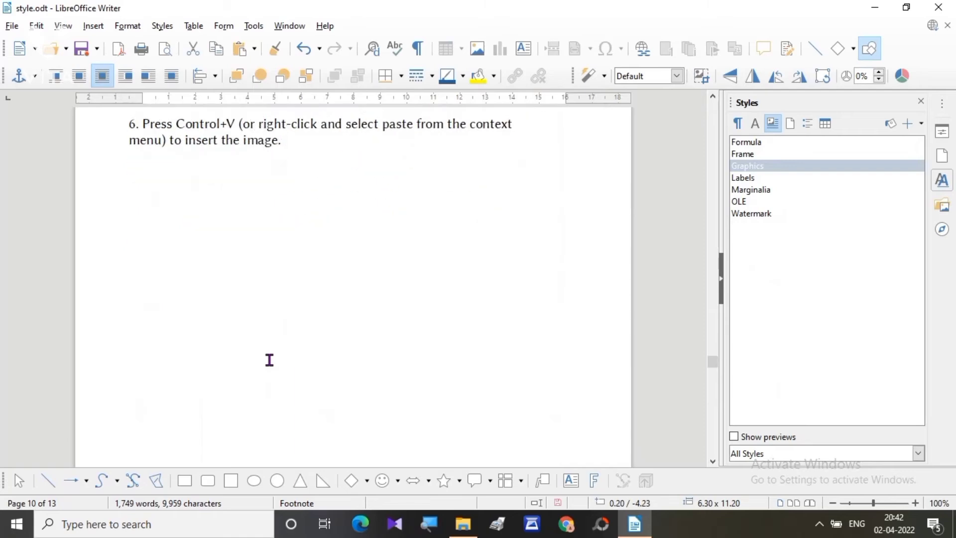
scroll(270, 359, "down", 6)
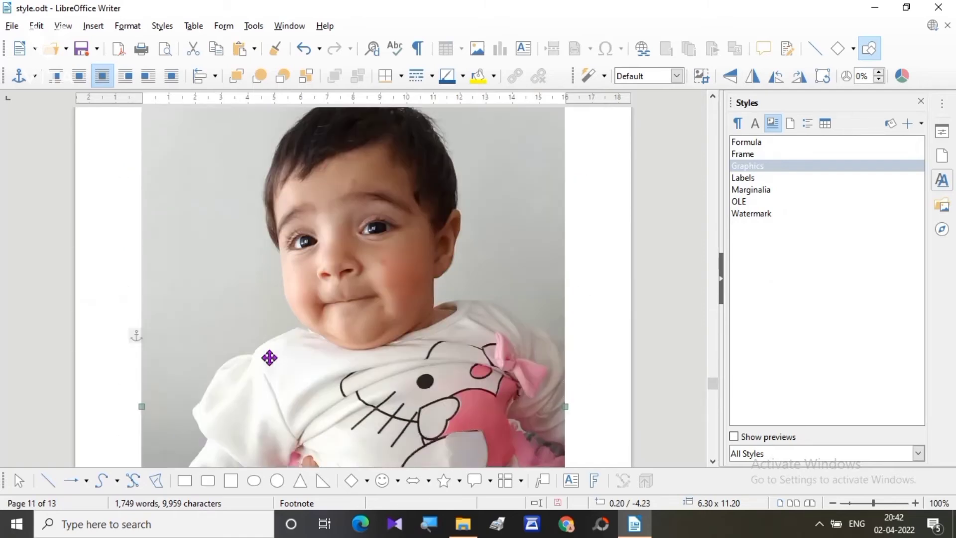
scroll(270, 357, "up", 6)
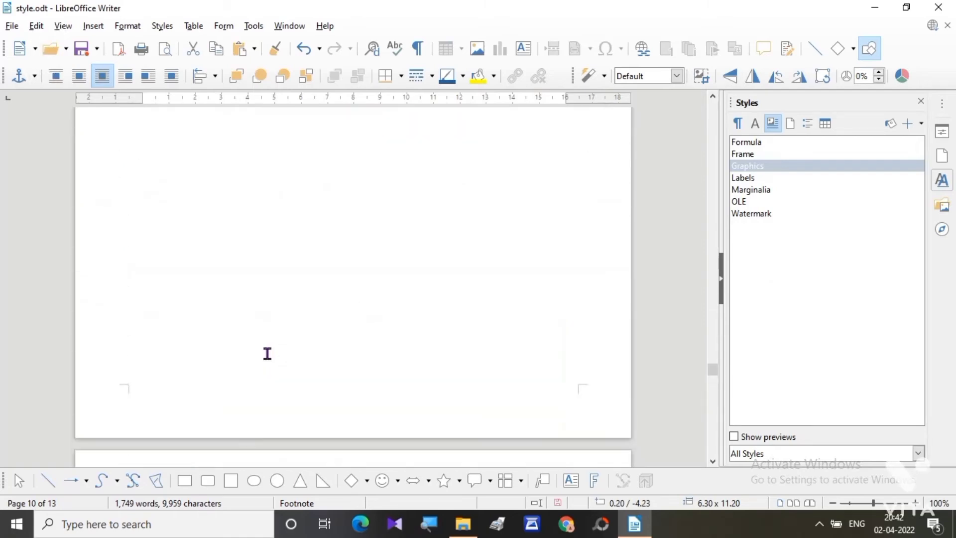
scroll(267, 354, "up", 5)
scroll(267, 352, "down", 10)
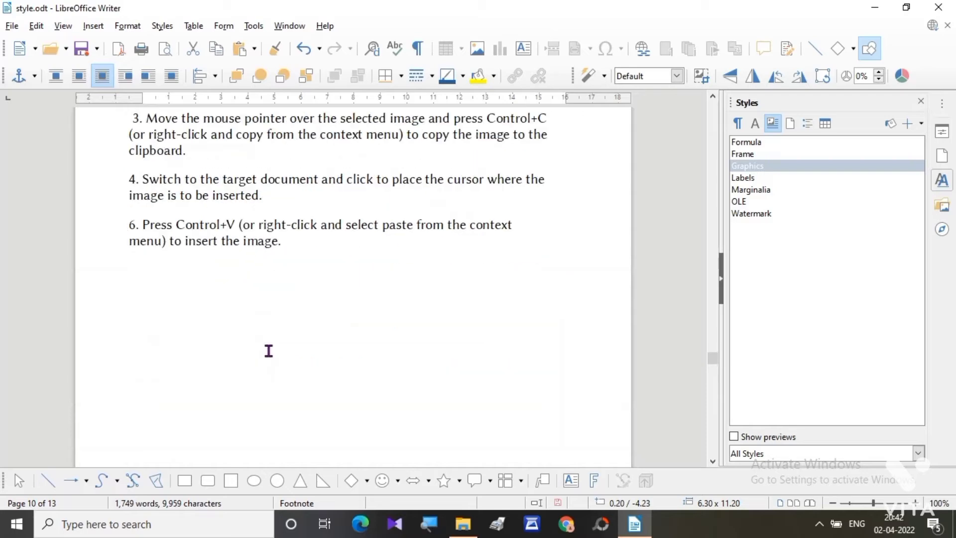
scroll(331, 321, "down", 7)
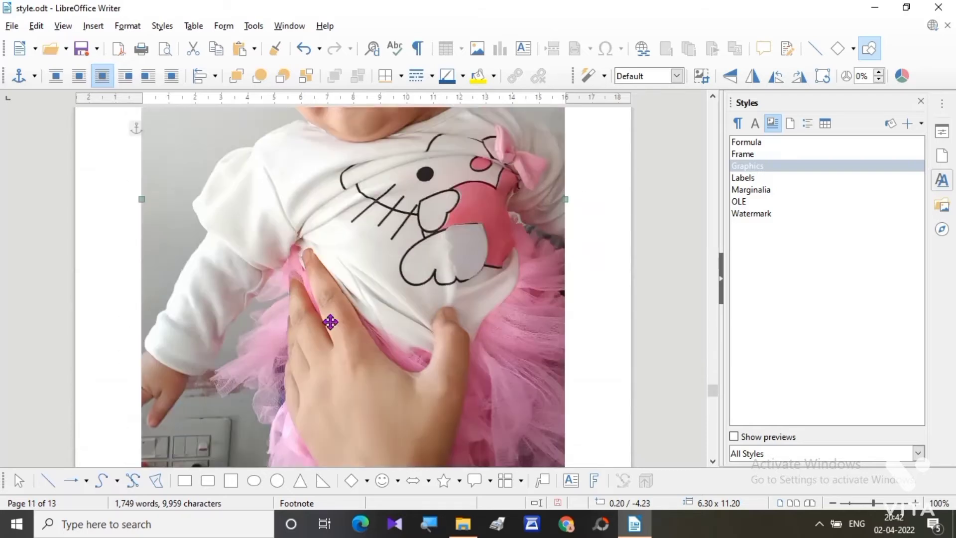
scroll(331, 322, "up", 15)
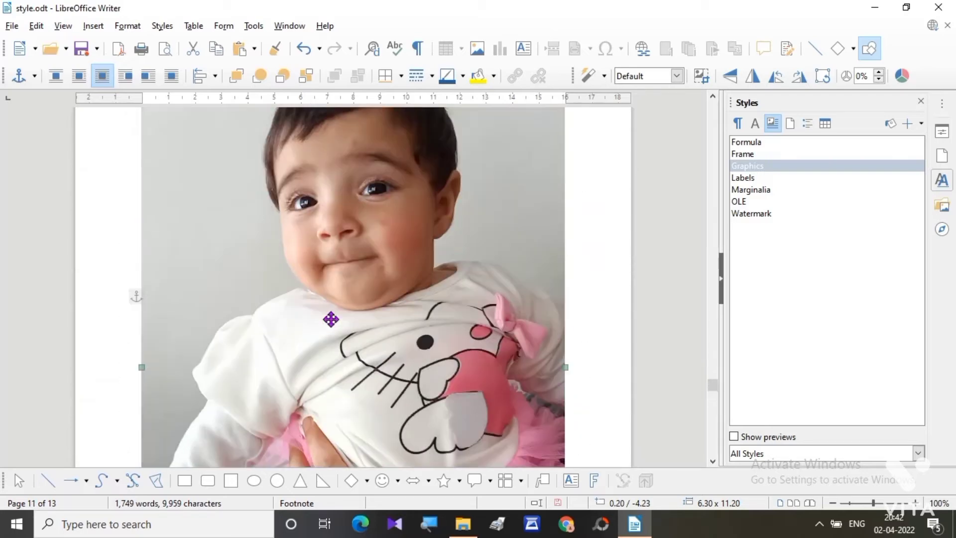
scroll(332, 315, "up", 20)
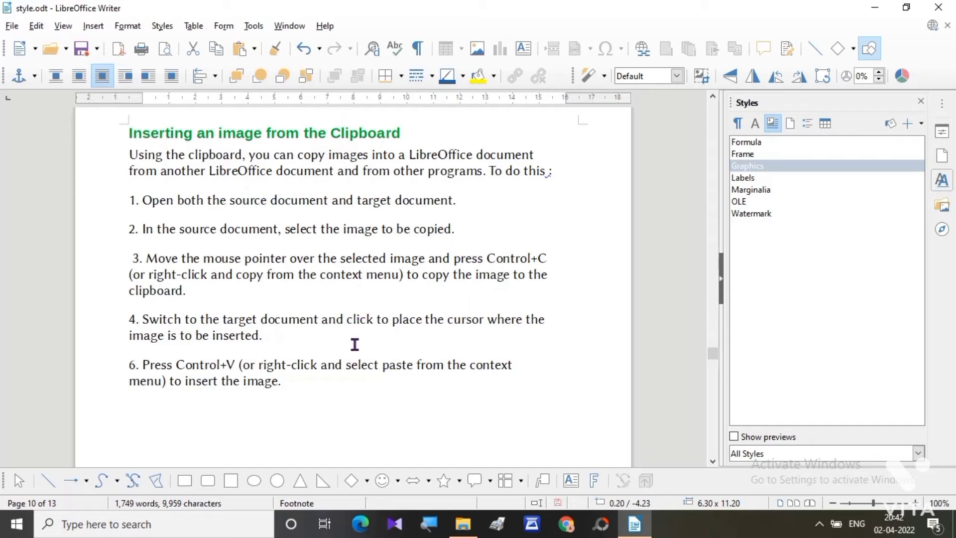
scroll(315, 384, "down", 1)
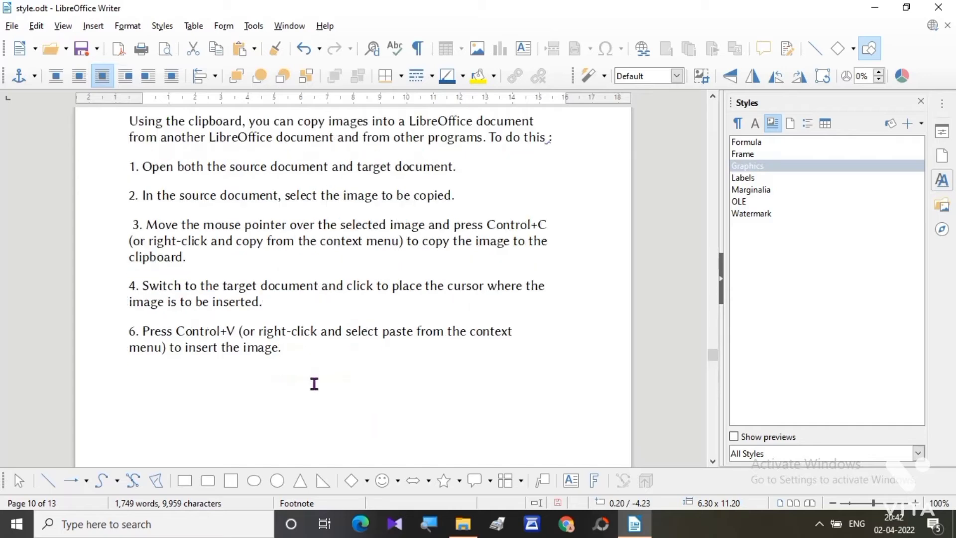
scroll(314, 384, "down", 3)
scroll(329, 352, "down", 5)
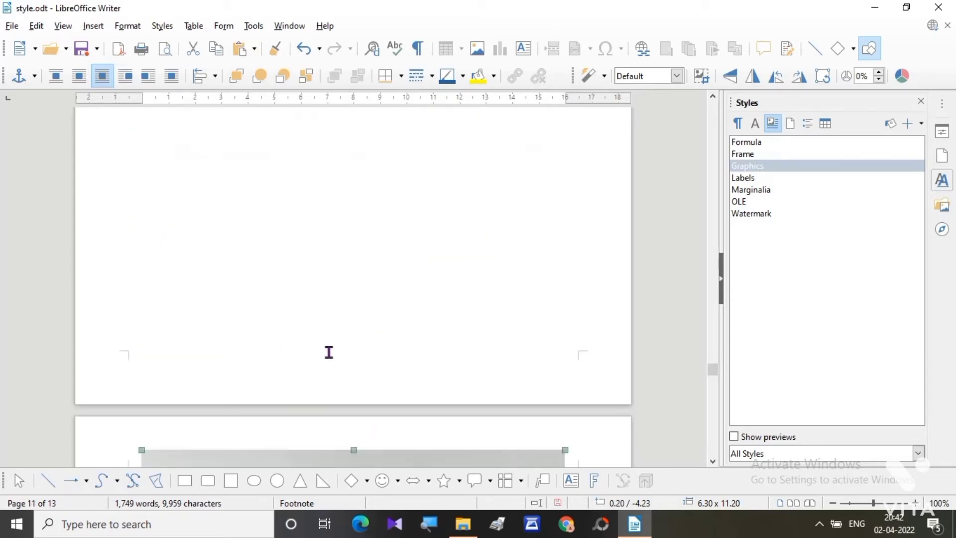
scroll(329, 353, "down", 8)
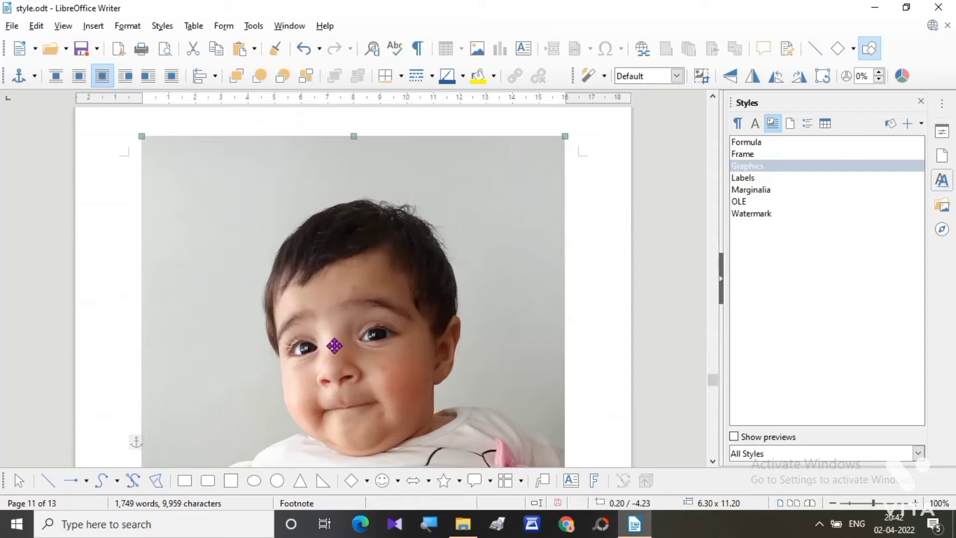
scroll(335, 349, "down", 12)
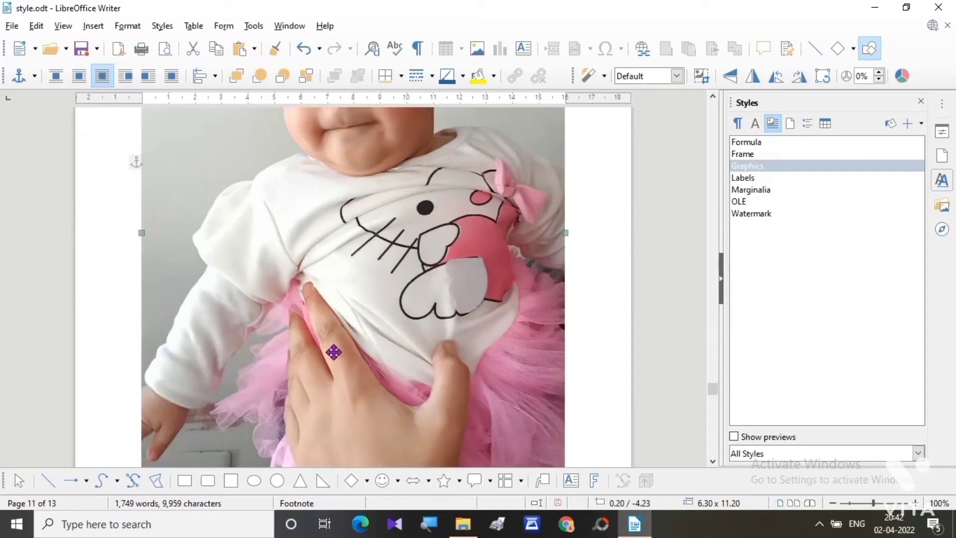
scroll(334, 353, "down", 3)
scroll(336, 353, "up", 10)
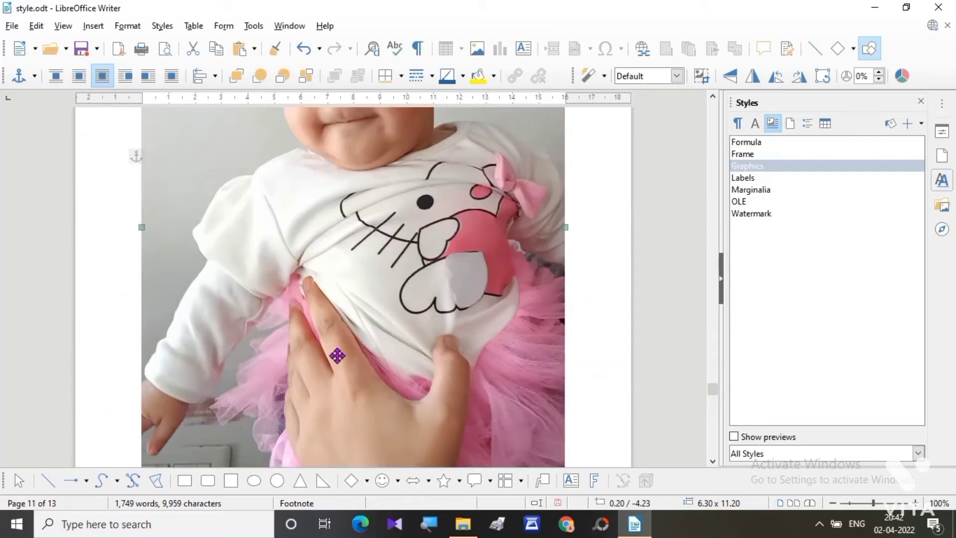
scroll(338, 354, "up", 15)
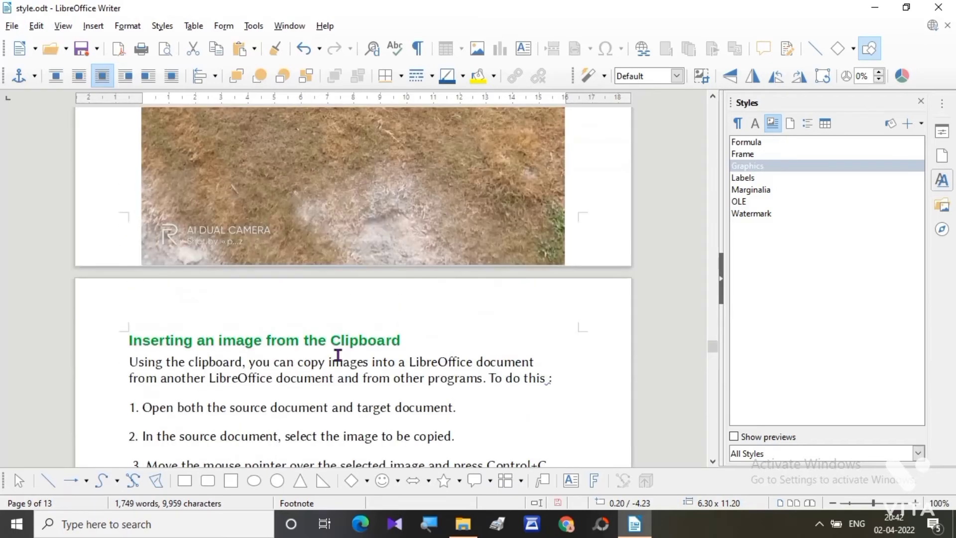
scroll(338, 354, "down", 8)
scroll(338, 391, "down", 4)
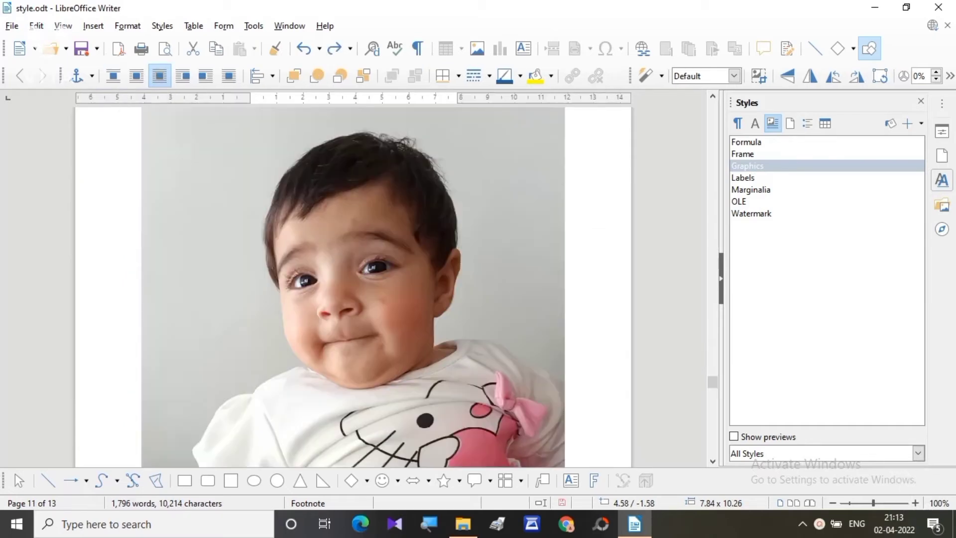
Read the section "Using the Formatting toolbar and Picture dialog" and the steps under "Resizing an image"
scroll(471, 360, "down", 15)
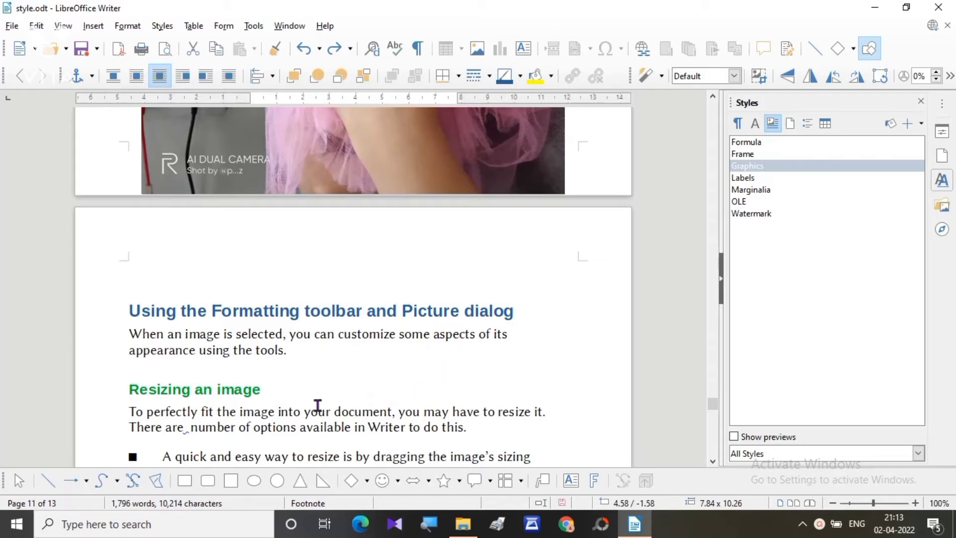
scroll(239, 401, "down", 3)
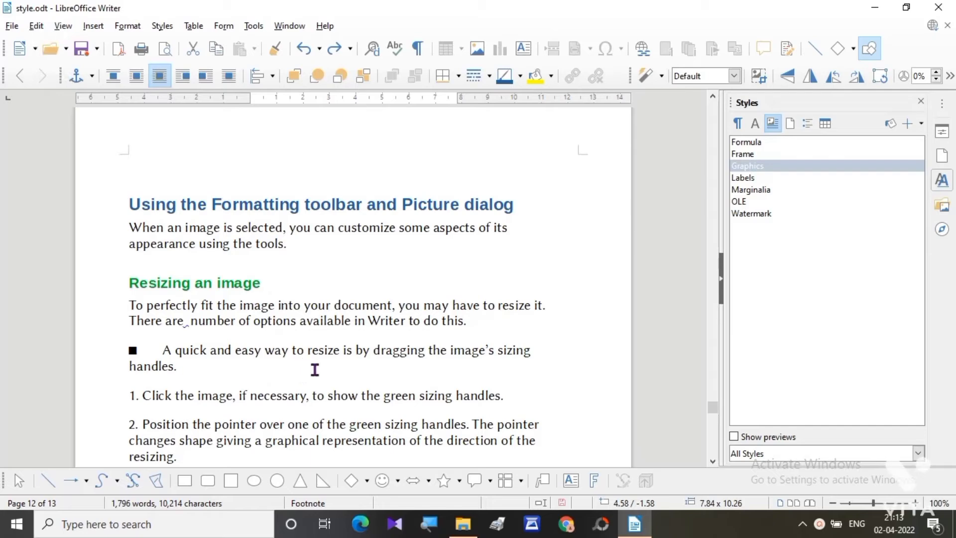
scroll(357, 399, "up", 1)
scroll(358, 401, "down", 1)
Deselect the portrait photo beside the instruction "4. Click Open." and reselect it to show its sizing handles
scroll(358, 401, "up", 15)
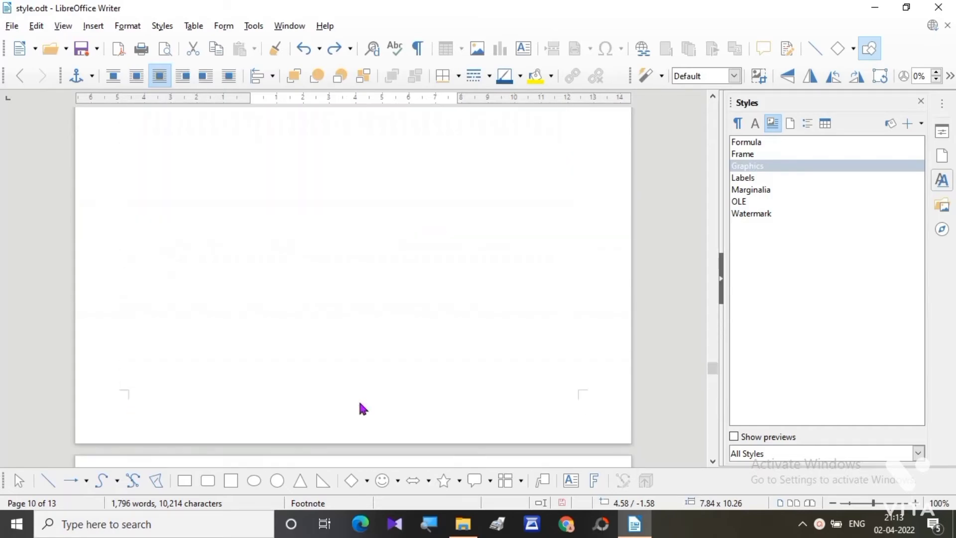
scroll(363, 408, "up", 15)
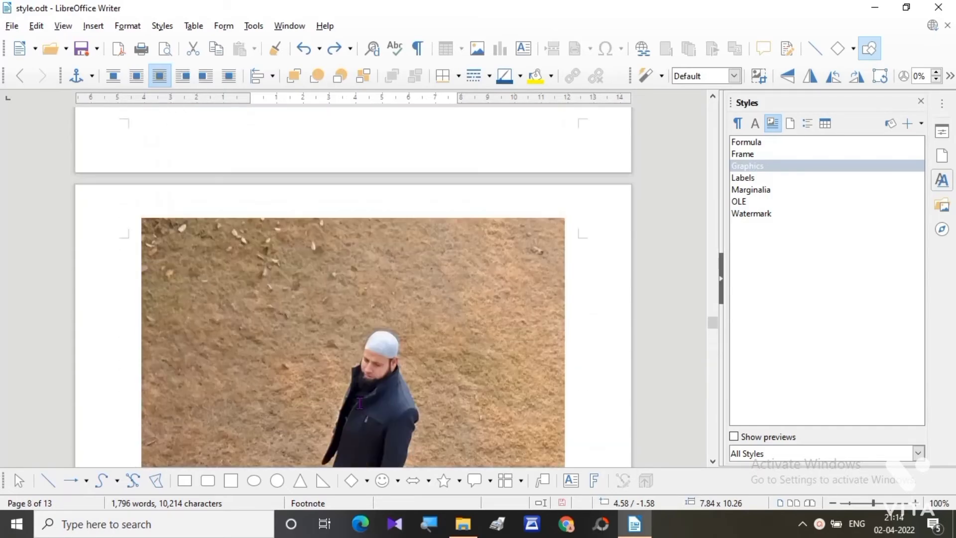
scroll(360, 402, "up", 10)
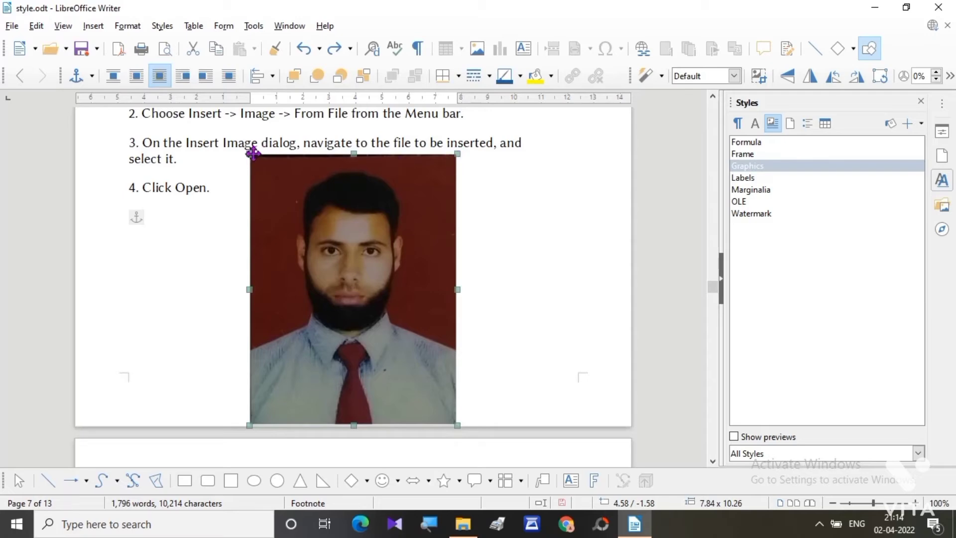
left_click(131, 258)
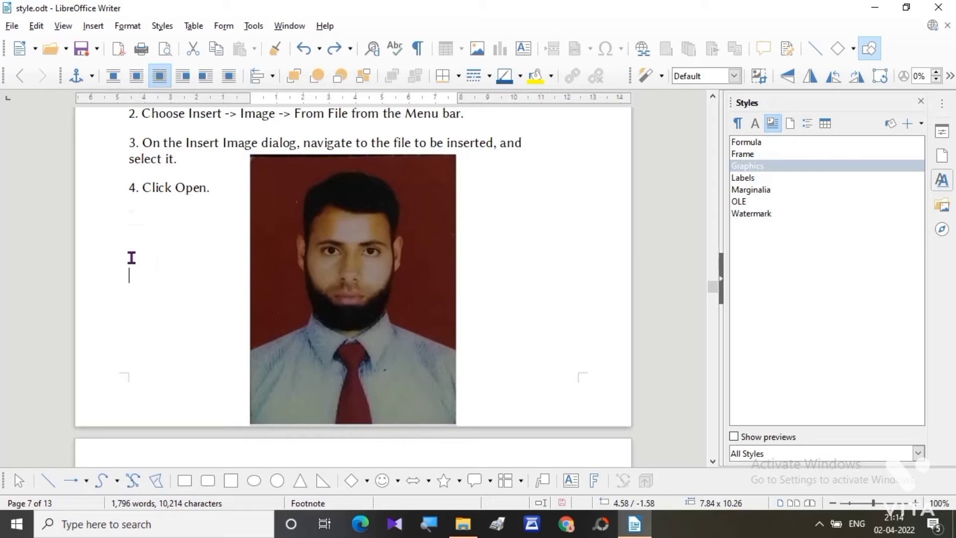
left_click(143, 188)
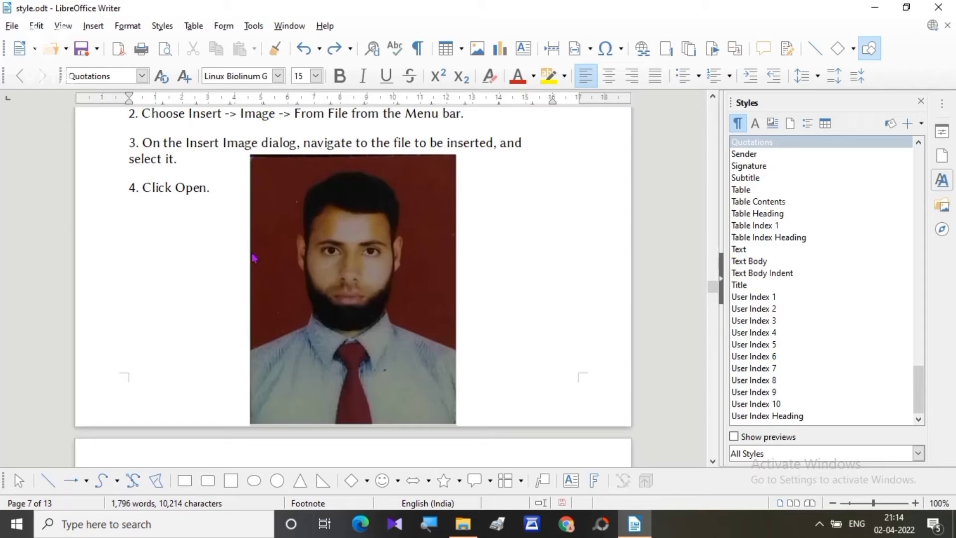
left_click(359, 254)
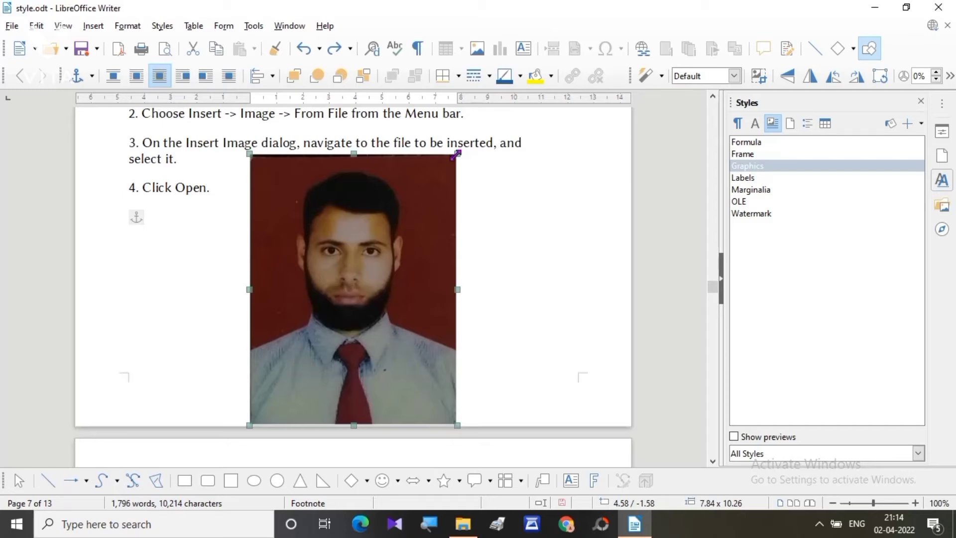
Shrink the portrait photo proportionally and position it beside "4. Click Open.", above the heading "Linking an image file"
left_click_drag(455, 156, 374, 269)
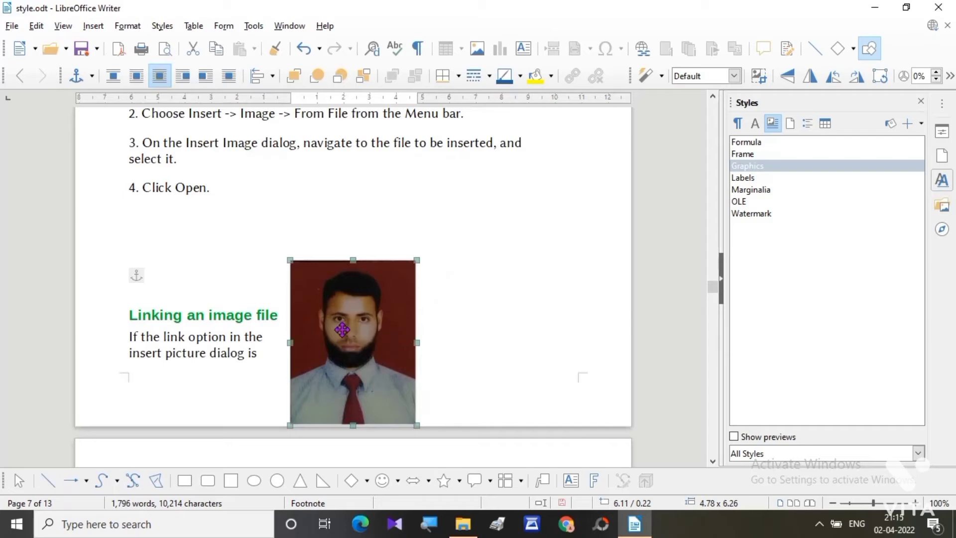
left_click_drag(342, 329, 504, 236)
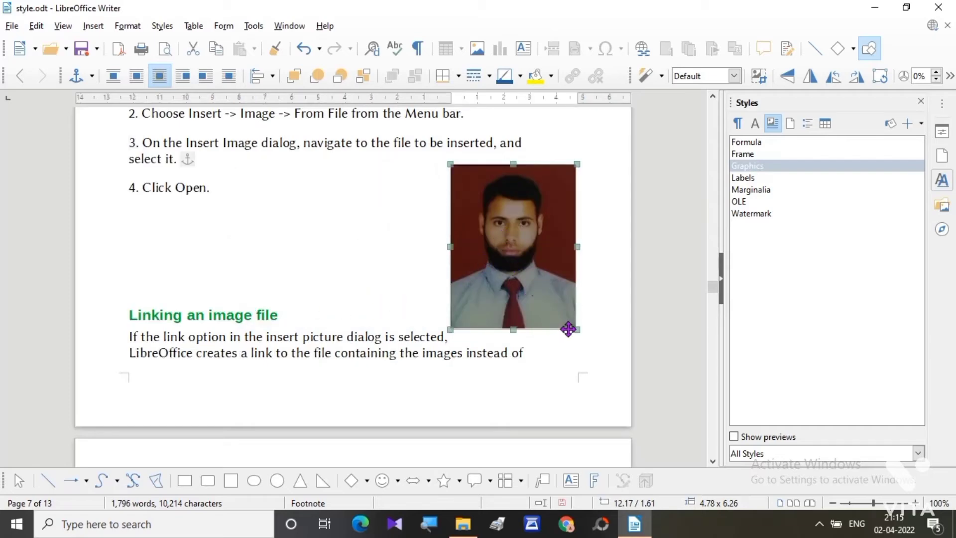
left_click_drag(564, 316, 544, 286)
left_click(370, 278)
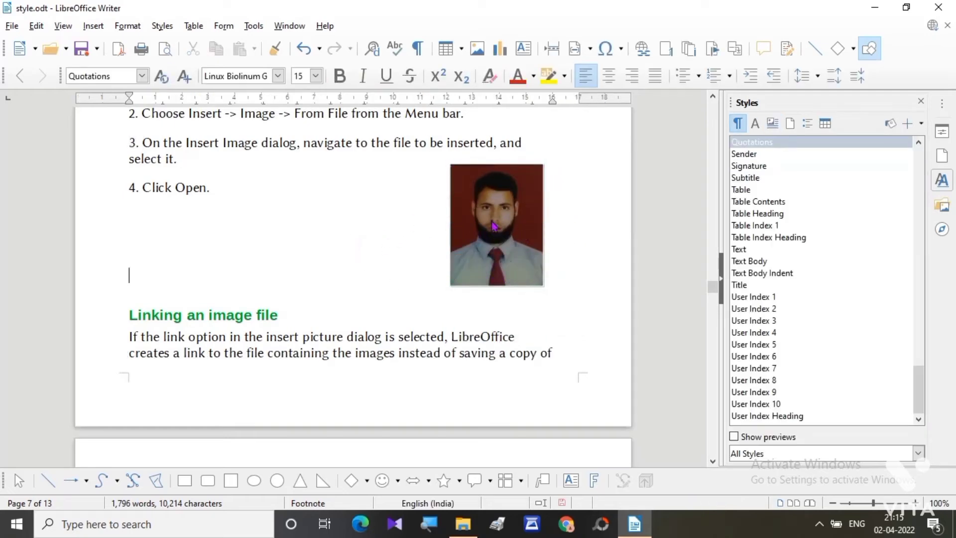
left_click_drag(493, 226, 417, 222)
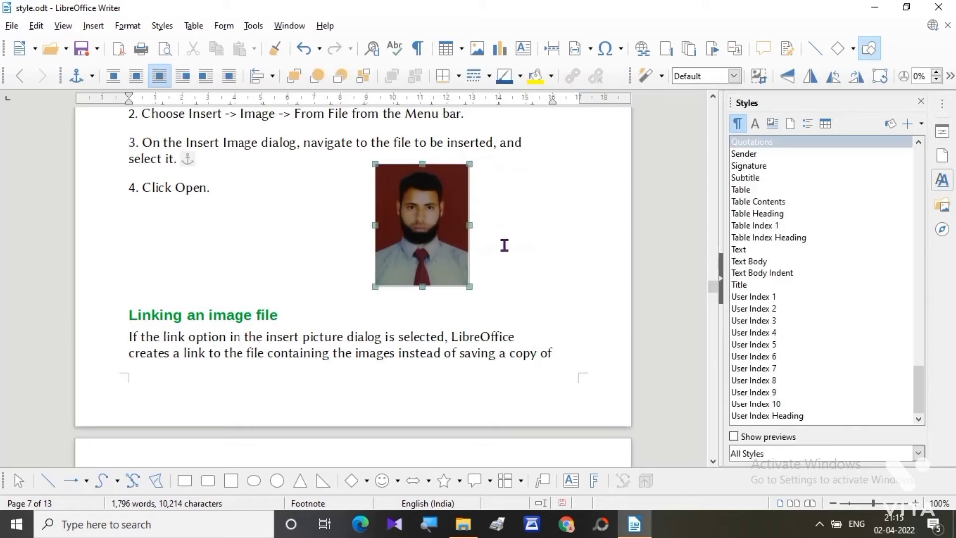
left_click(504, 244)
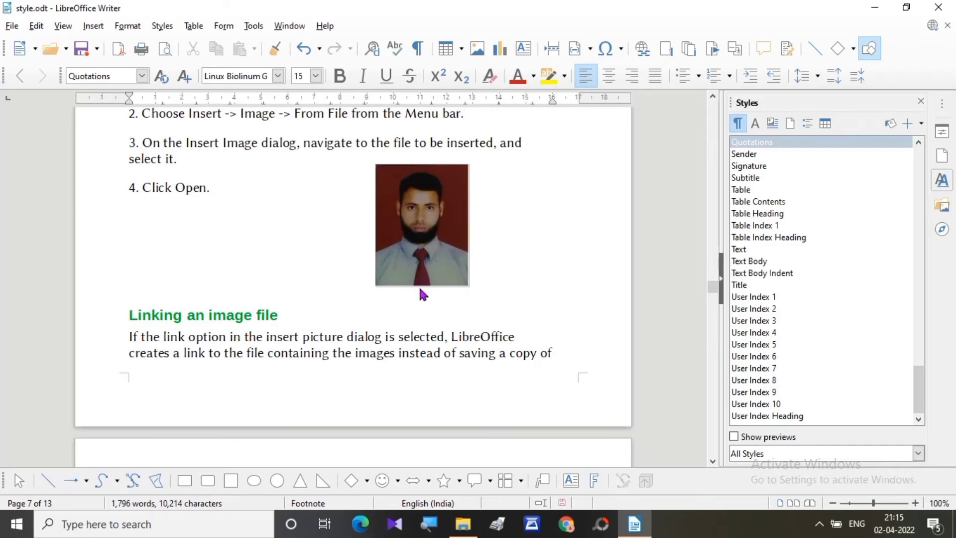
Find the child's photo pasted after the Clipboard instructions and set its image size to 10.00 cm wide and 18.44 cm high
scroll(420, 294, "down", 15)
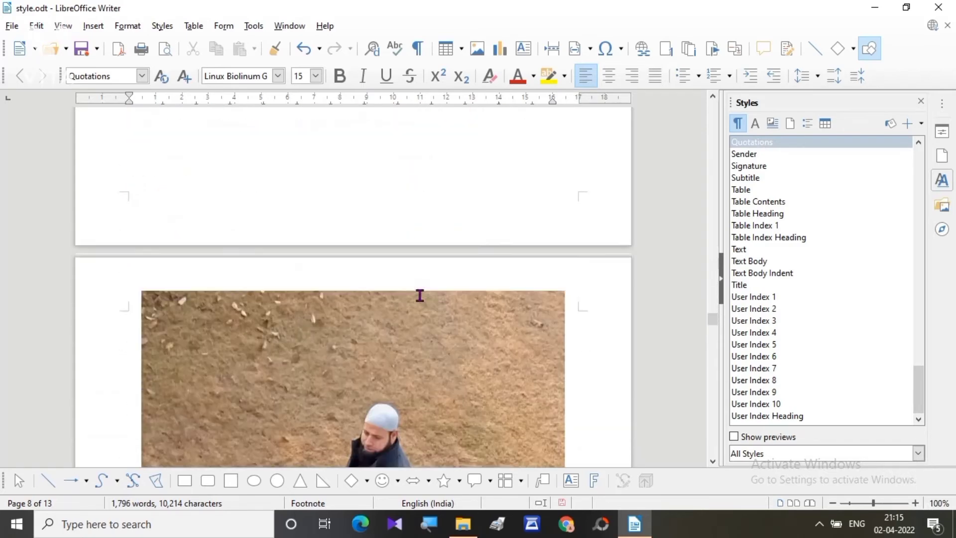
scroll(420, 295, "down", 3)
scroll(420, 296, "up", 10)
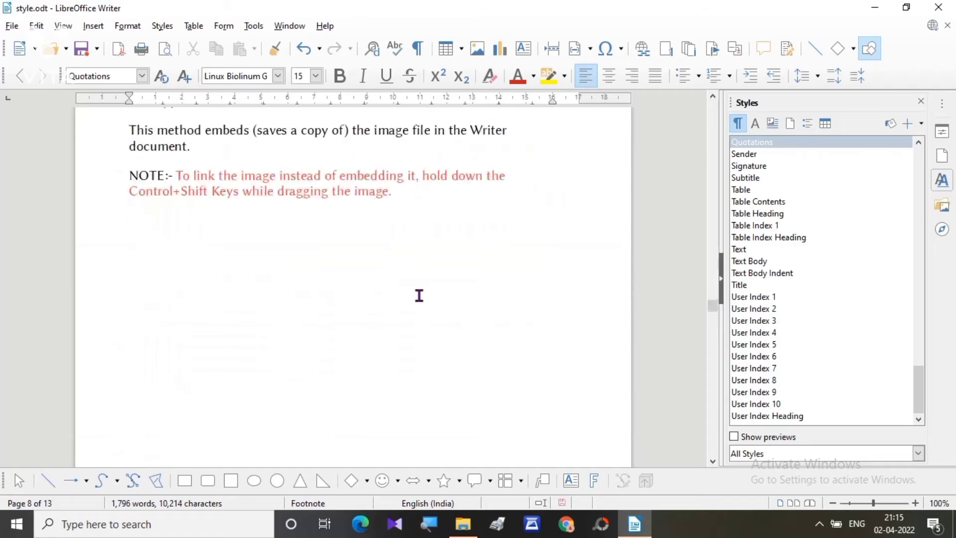
scroll(420, 296, "down", 20)
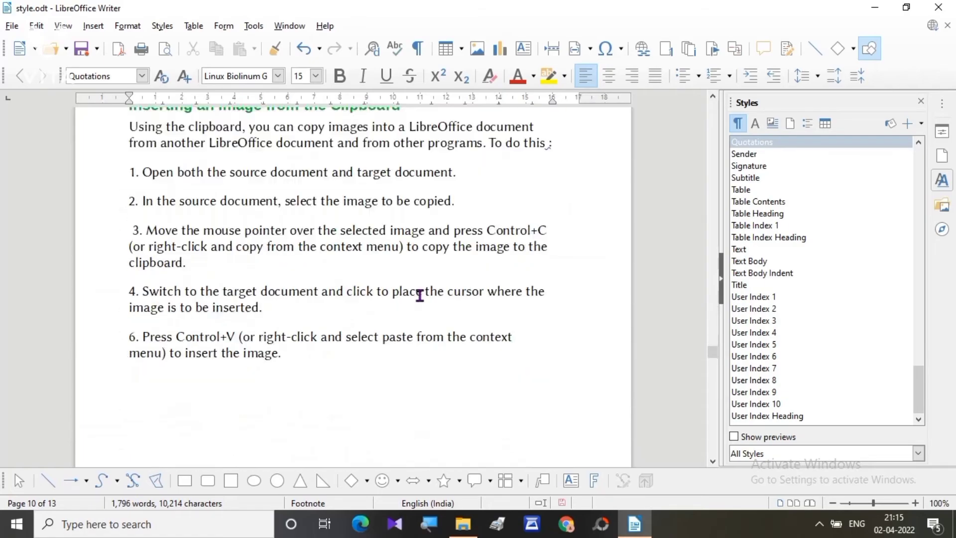
scroll(420, 295, "down", 15)
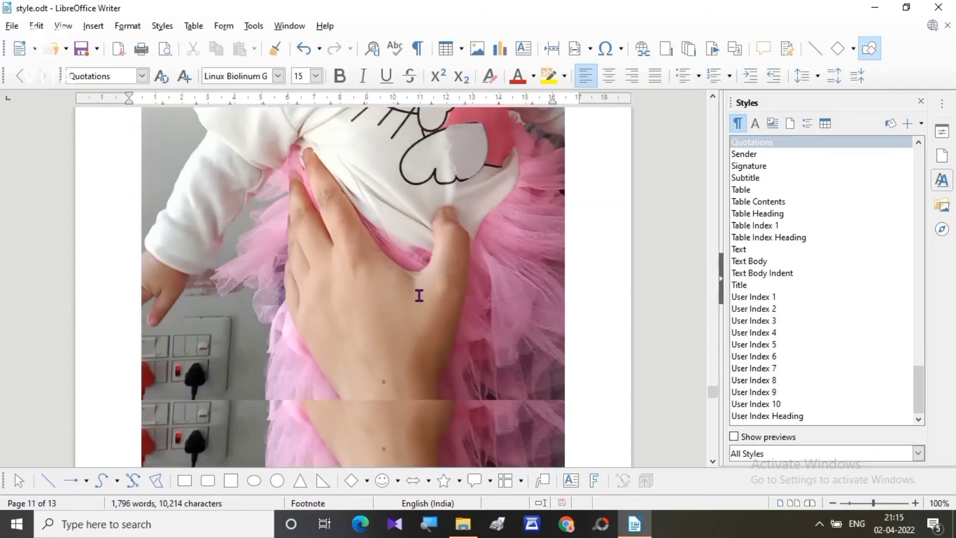
scroll(419, 296, "down", 20)
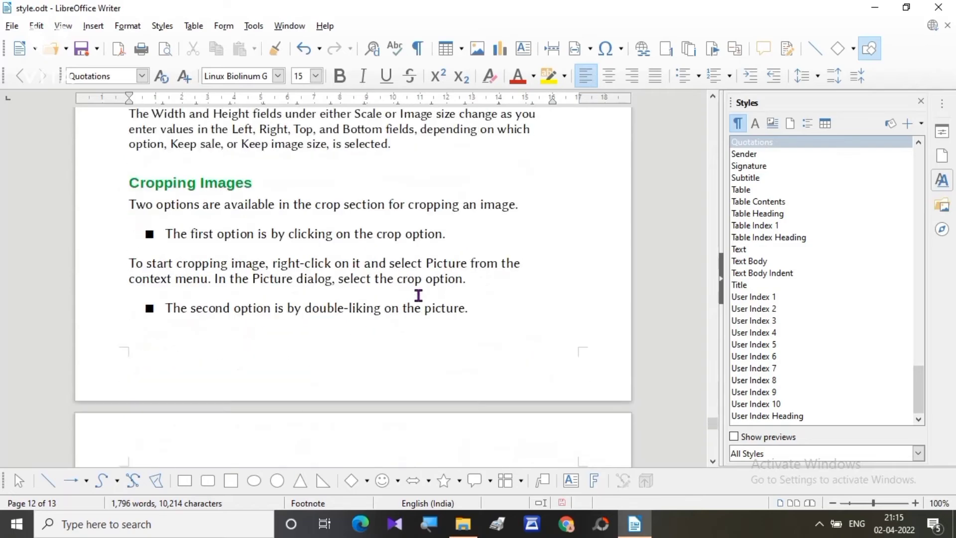
scroll(418, 296, "down", 8)
scroll(419, 296, "up", 18)
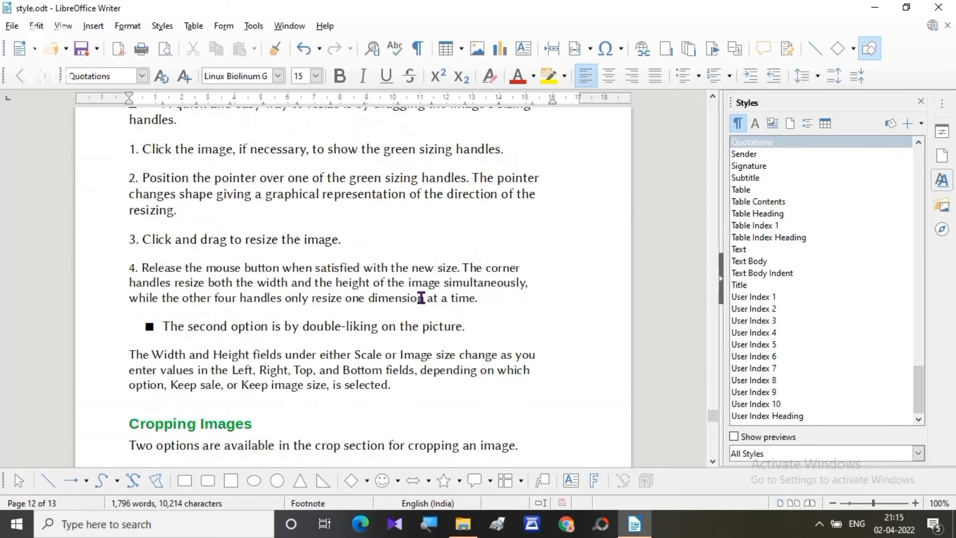
scroll(421, 298, "up", 12)
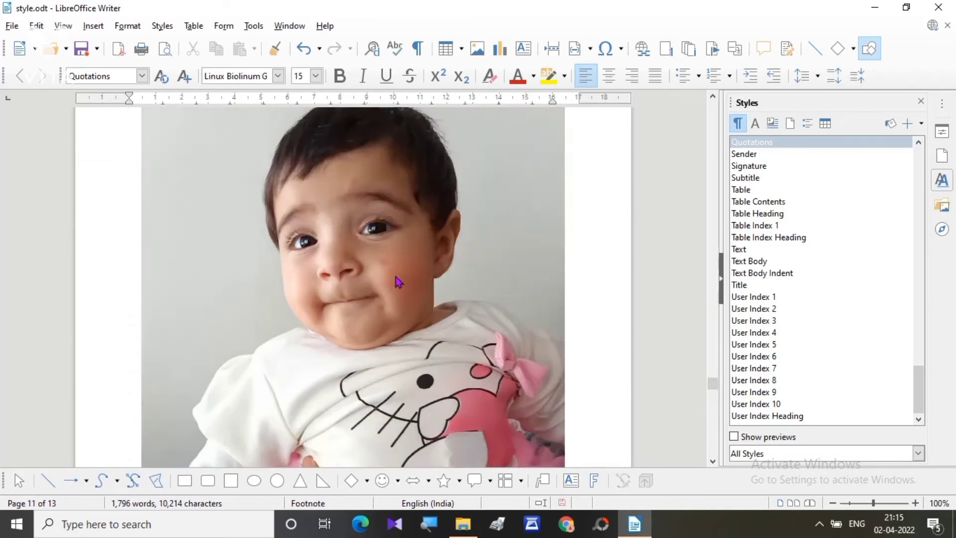
scroll(294, 258, "up", 4)
scroll(349, 331, "down", 4)
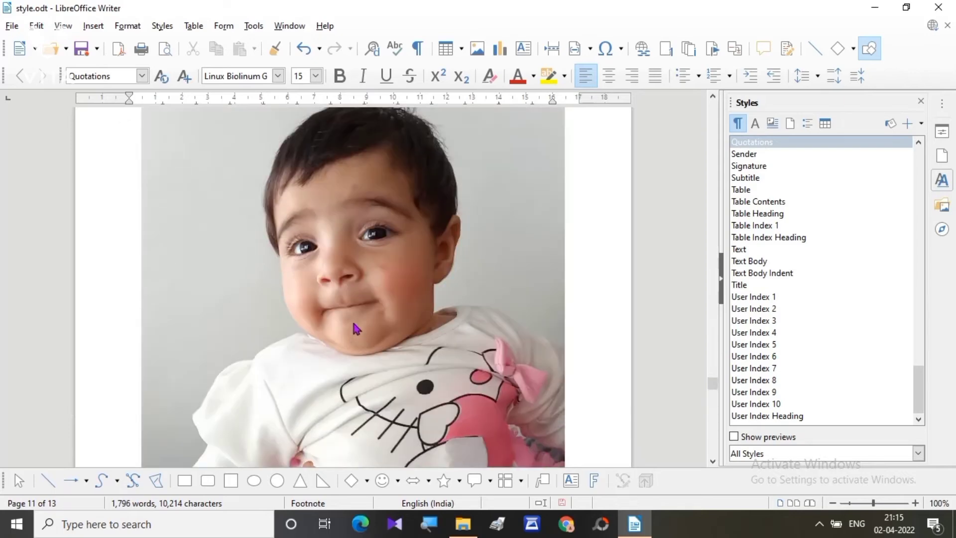
left_click(350, 309)
scroll(350, 306, "up", 2)
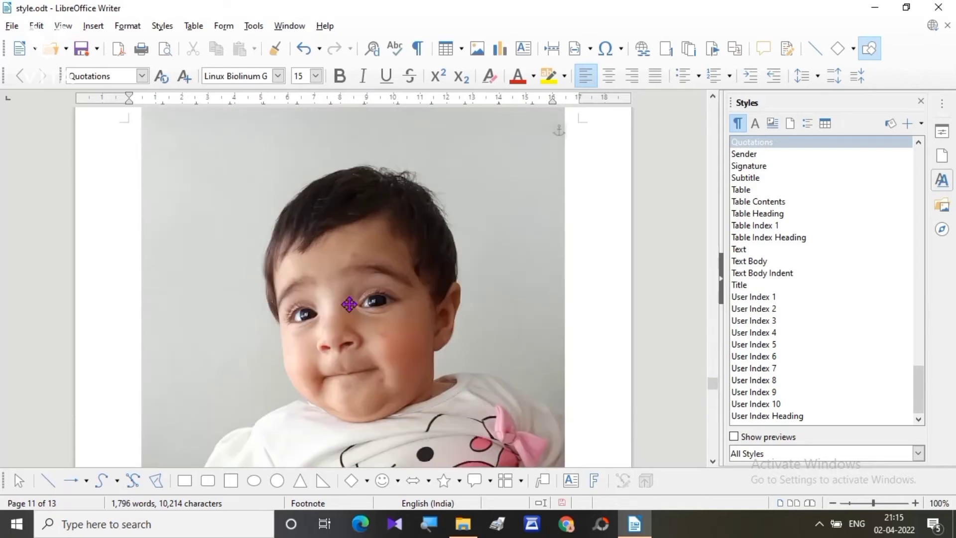
double_click(350, 304)
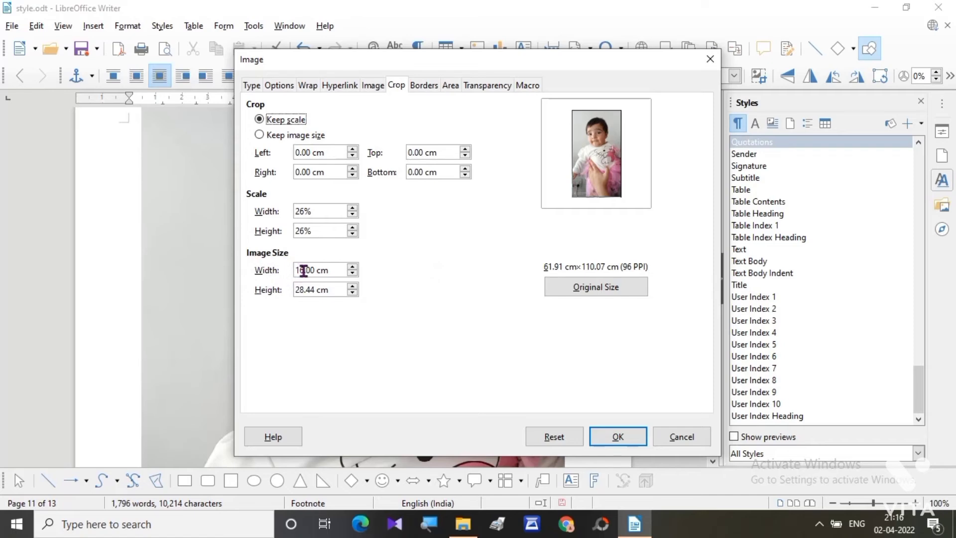
left_click(303, 270)
left_click(618, 437)
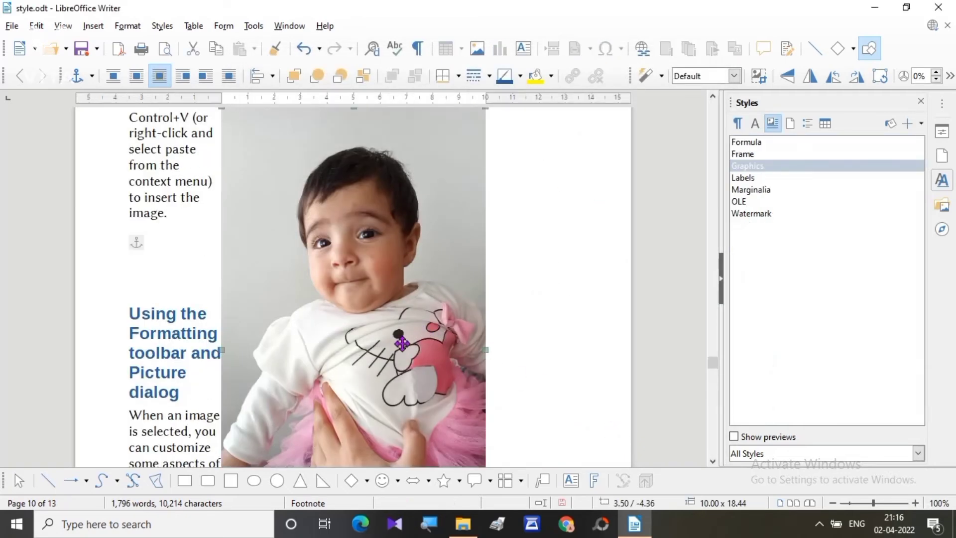
Examine the child's photo from its upper to its lower edge and how the surrounding Clipboard text wraps beside it
scroll(402, 371, "up", 4)
scroll(402, 371, "down", 7)
scroll(404, 368, "up", 6)
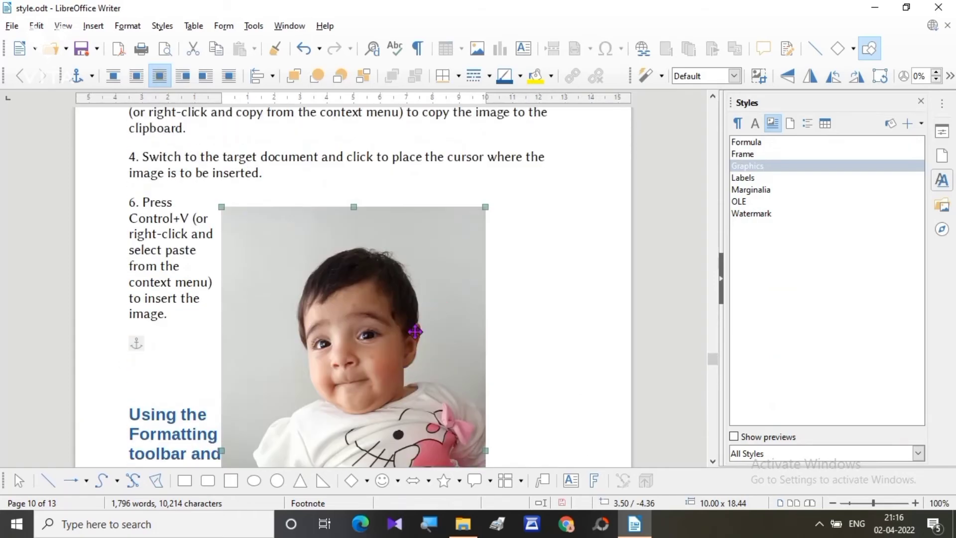
scroll(416, 332, "down", 3)
scroll(415, 329, "down", 3)
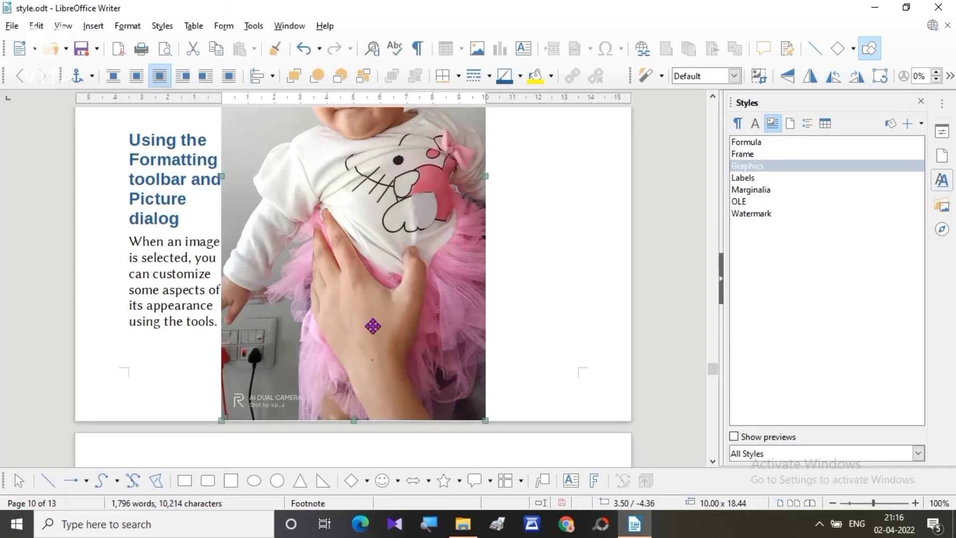
scroll(373, 324, "up", 3)
scroll(374, 331, "up", 2)
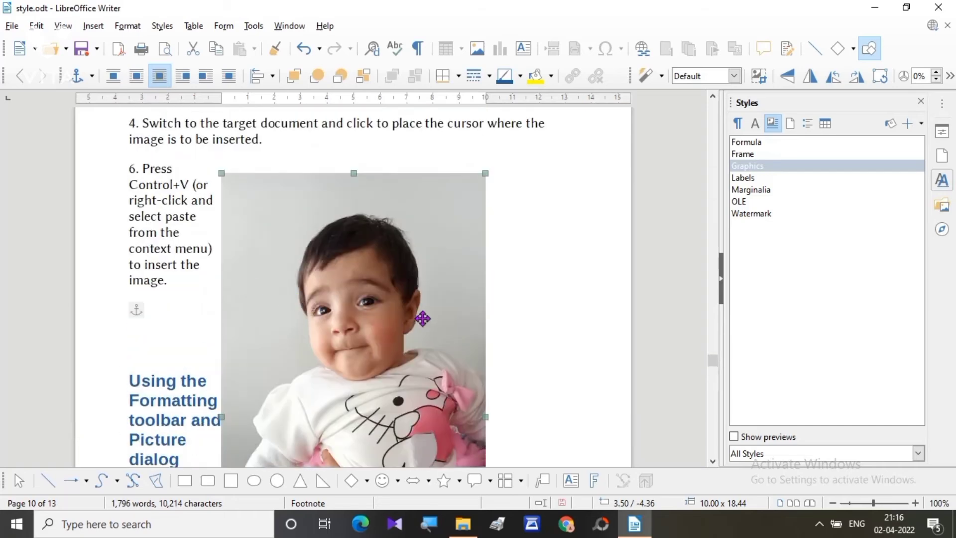
scroll(293, 244, "up", 1)
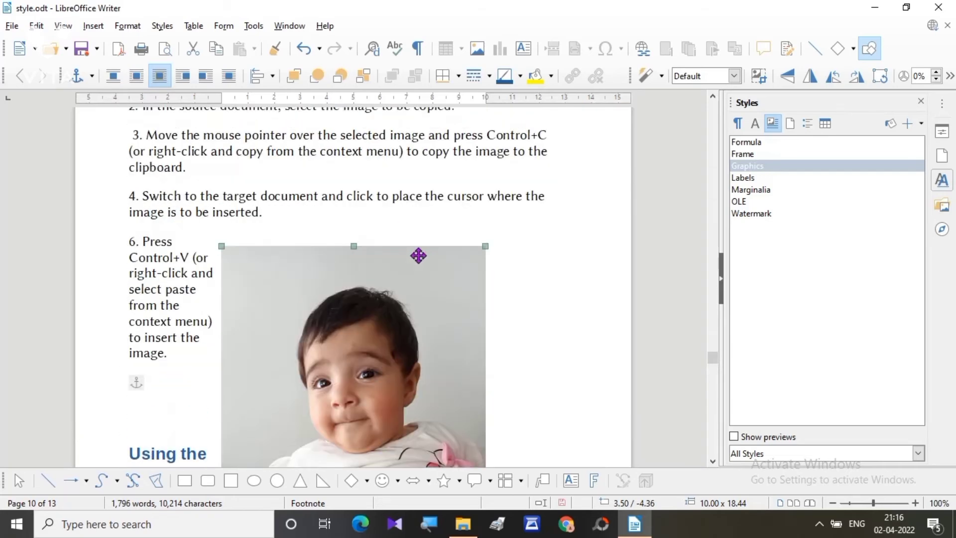
Resize the child's photo proportionally by its corner to about 7.82 × 14.42 cm
left_click_drag(477, 254, 350, 346)
scroll(350, 345, "down", 3)
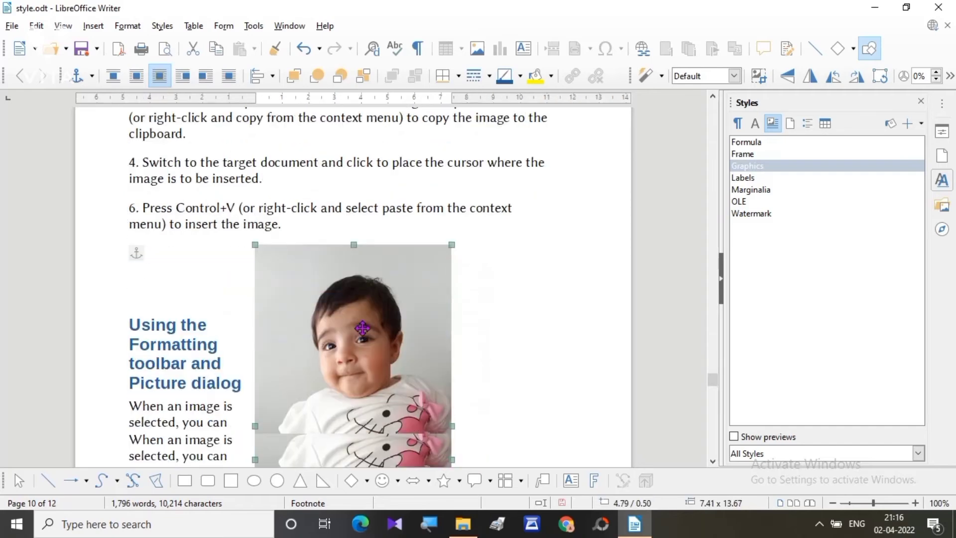
scroll(368, 325, "up", 2)
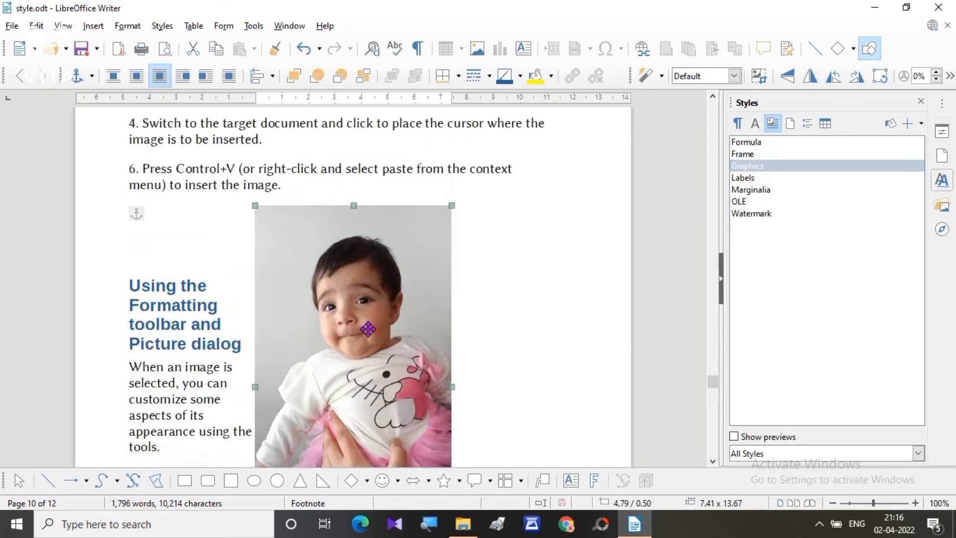
scroll(366, 309, "down", 1)
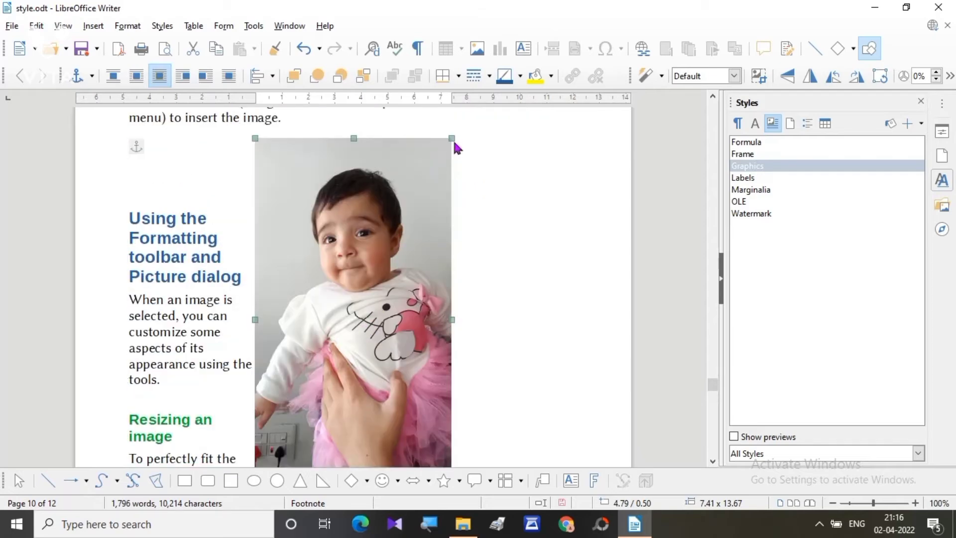
mouse_move(451, 139)
left_mouse_down()
mouse_move(470, 132)
mouse_move(460, 137)
left_mouse_up()
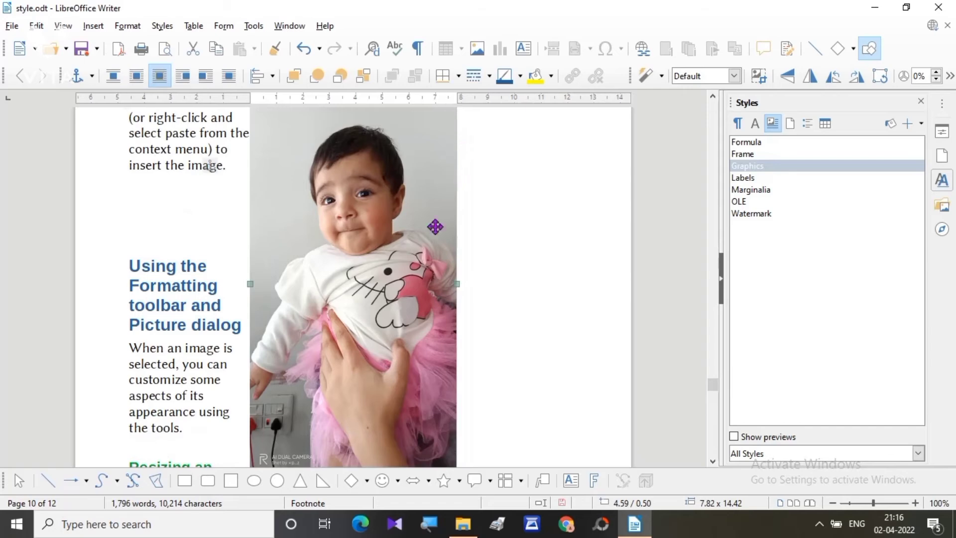
Read the "Resizing an image" section from its introduction through the sizing-handle steps to the second option
scroll(375, 347, "down", 3)
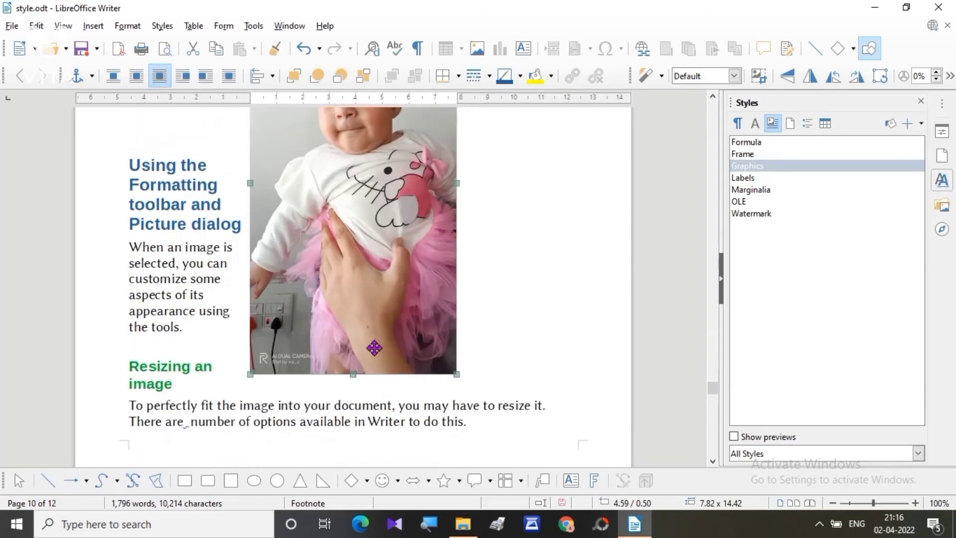
scroll(374, 348, "down", 3)
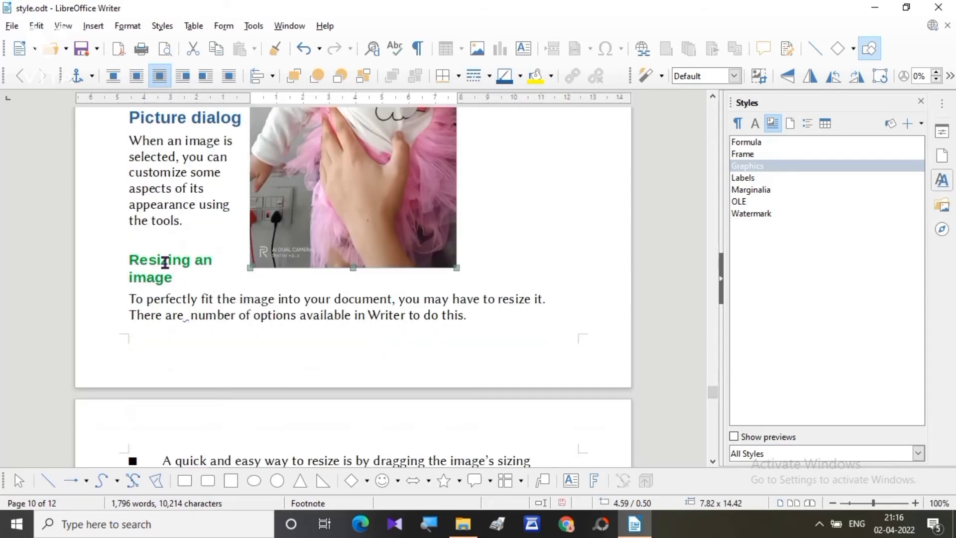
scroll(160, 316, "down", 4)
scroll(230, 352, "down", 4)
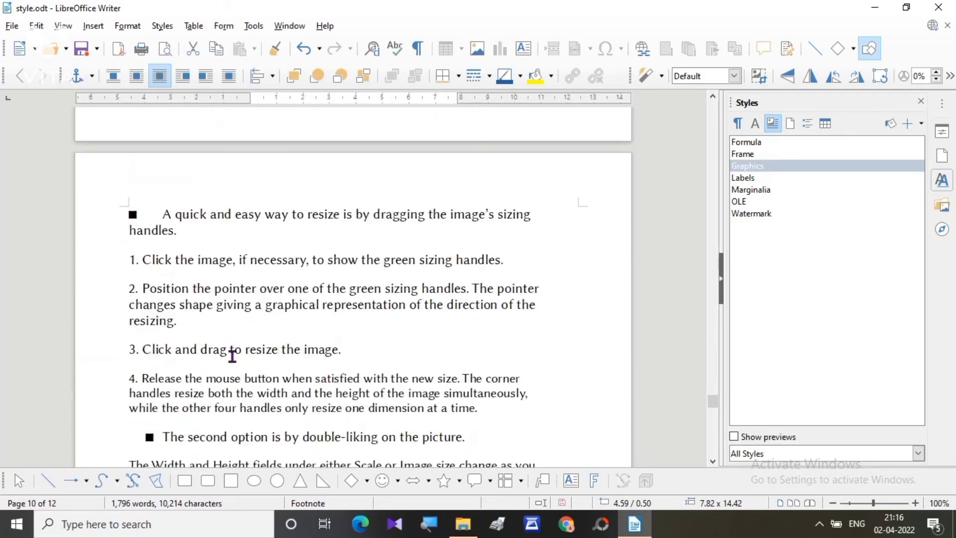
scroll(217, 394, "down", 3)
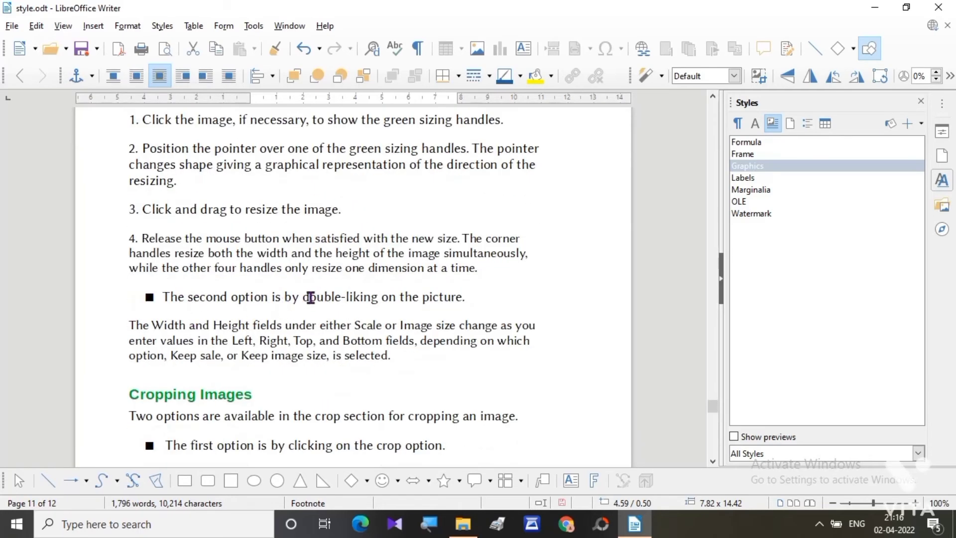
left_click_drag(310, 297, 376, 298)
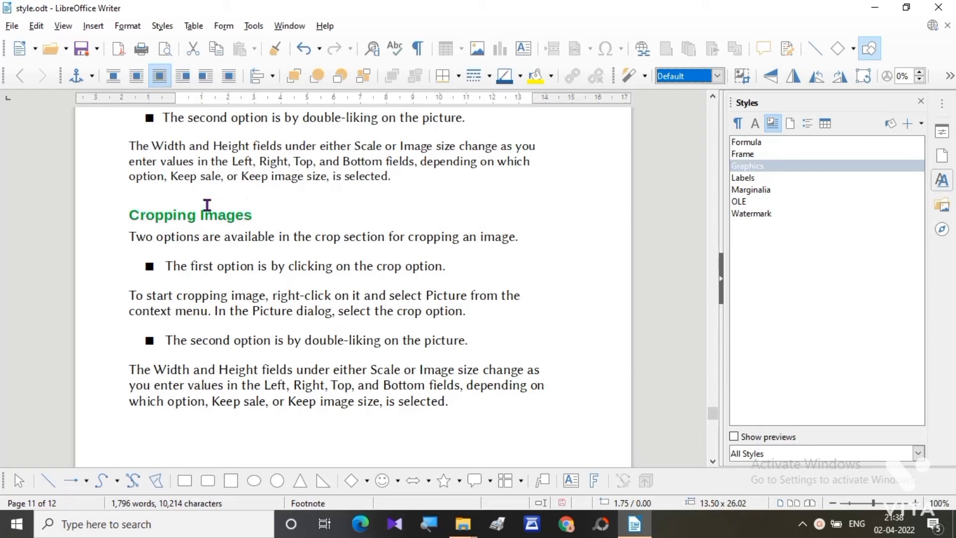
Review the child's photo and the resizing instructions again, and read the two options under "Cropping Images"
scroll(220, 273, "up", 5)
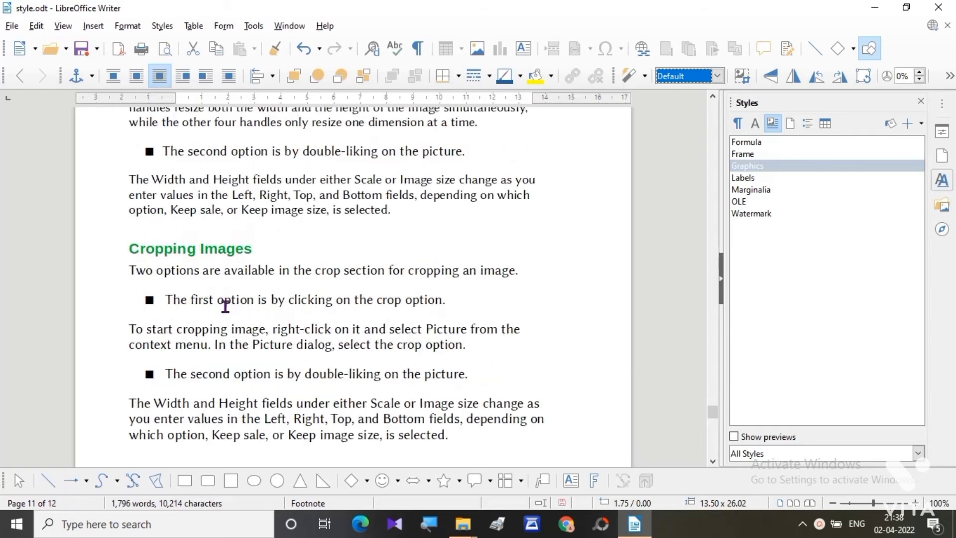
scroll(225, 285, "up", 10)
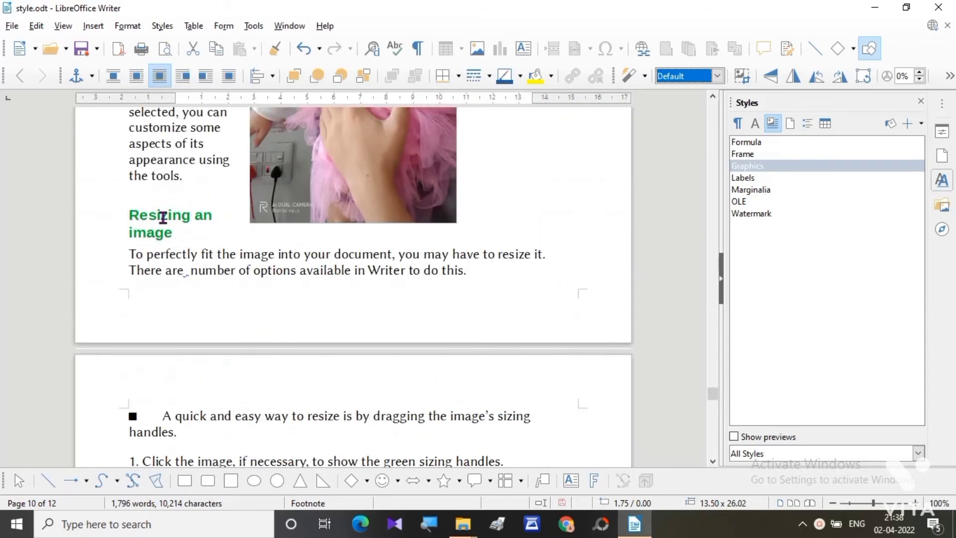
scroll(362, 199, "up", 5)
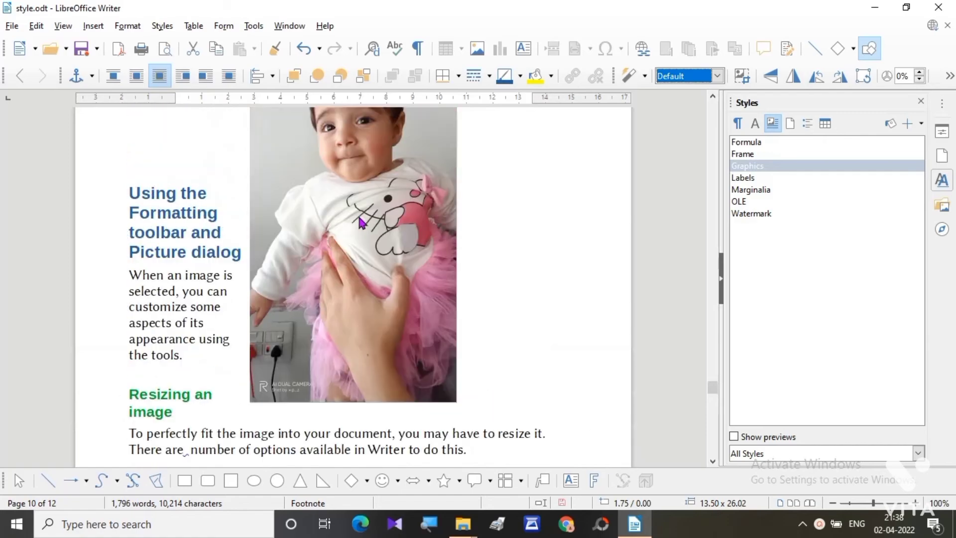
scroll(343, 243, "up", 2)
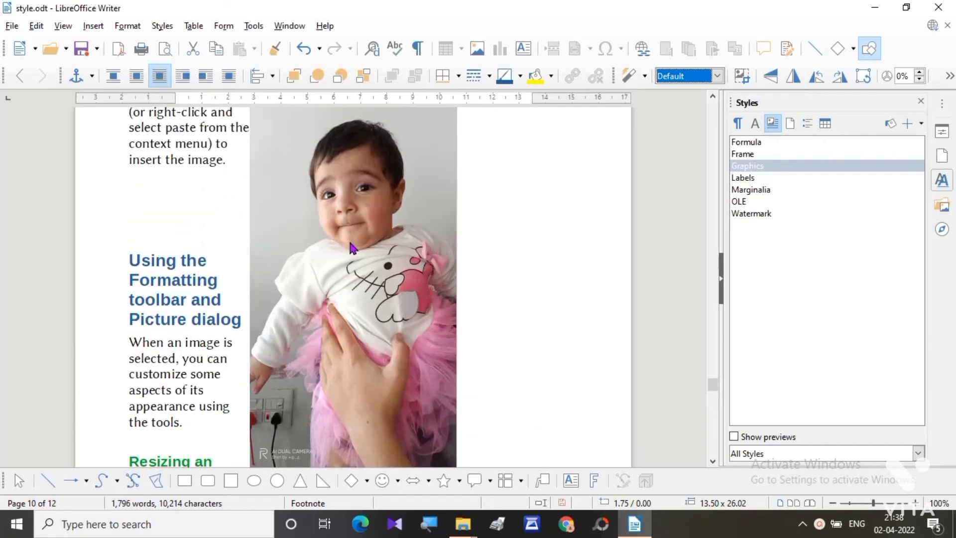
scroll(351, 247, "down", 15)
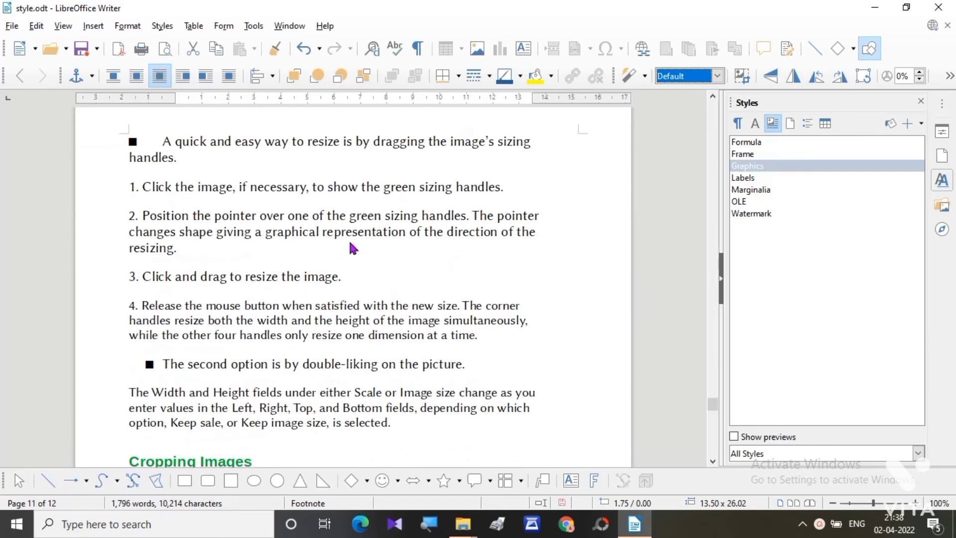
scroll(352, 247, "down", 8)
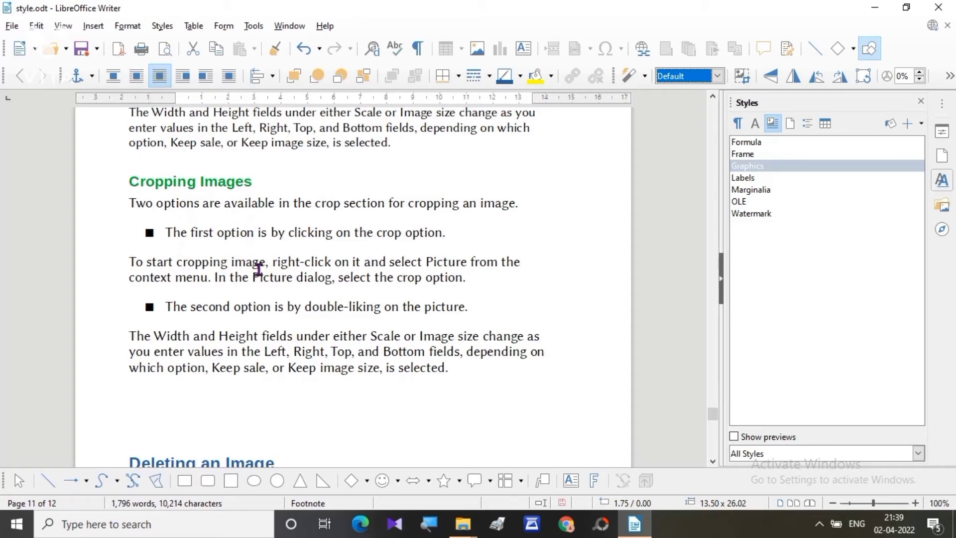
Crop the lower part off the child's photo with the Crop tool, leaving it about 7.82 × 10.80 cm
scroll(260, 269, "up", 15)
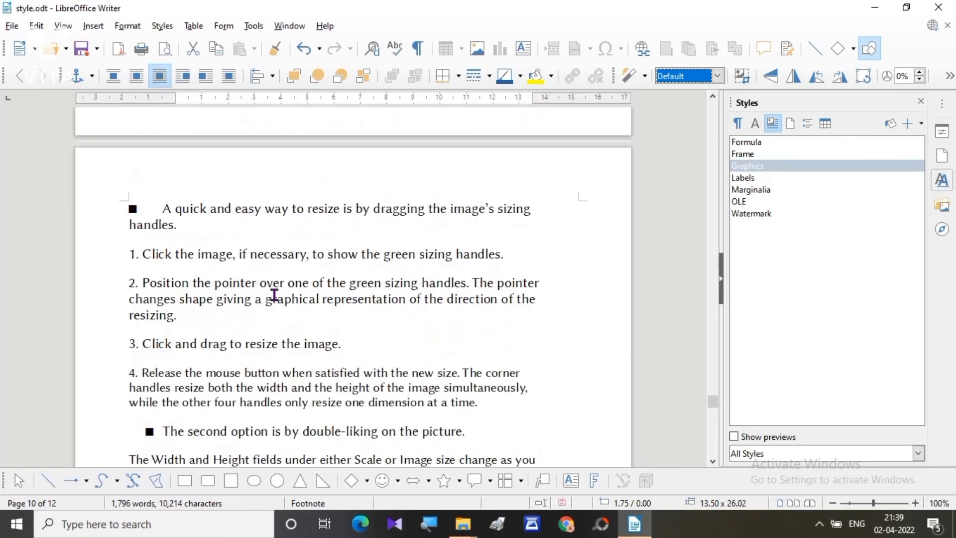
scroll(274, 297, "up", 5)
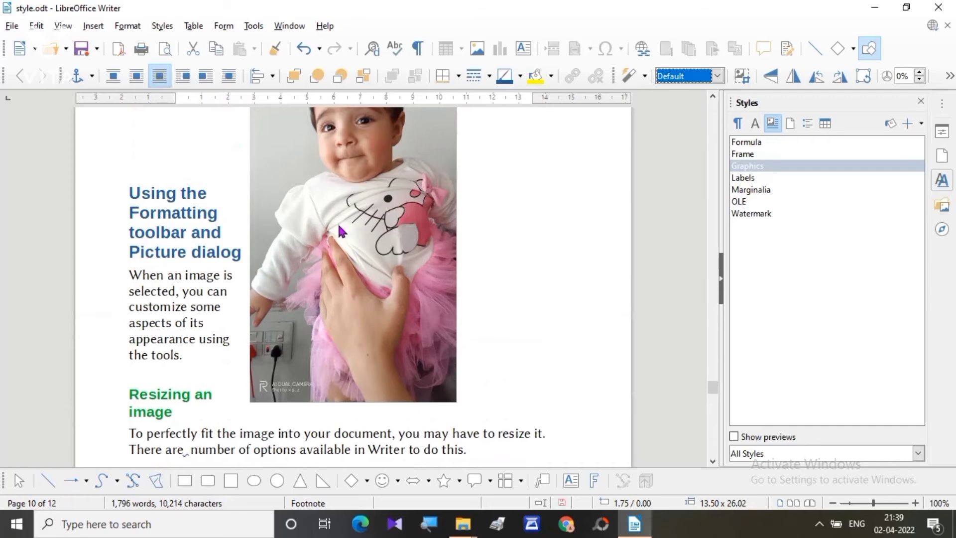
scroll(341, 234, "up", 2)
scroll(329, 252, "up", 1)
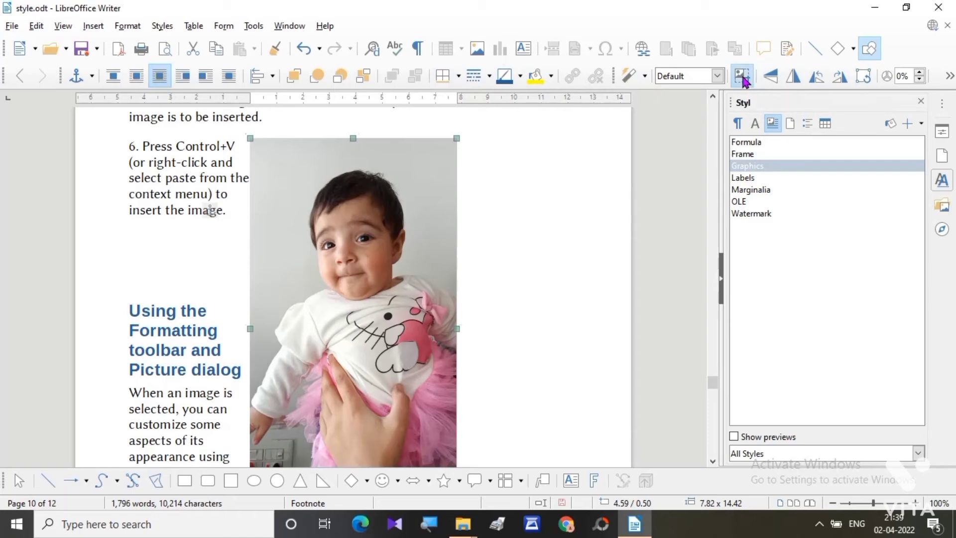
left_click(742, 76)
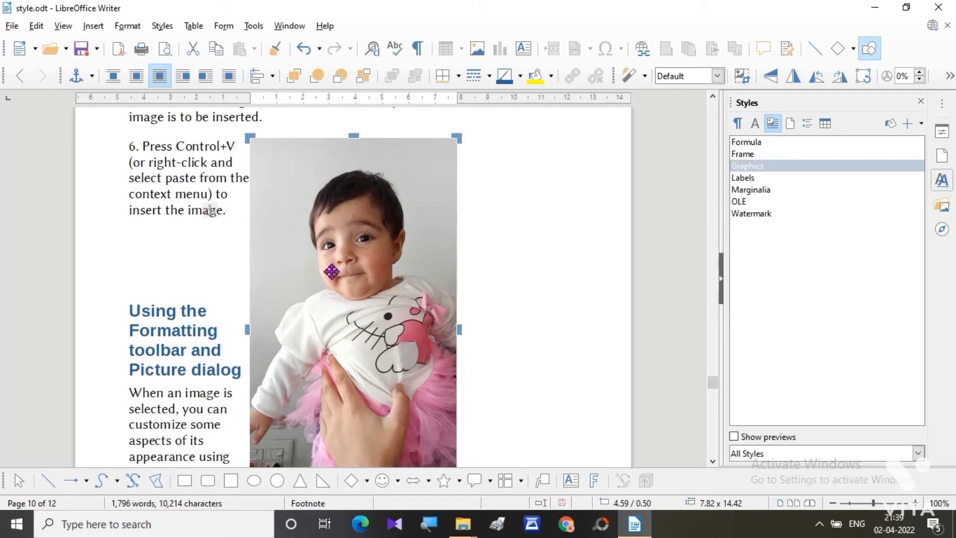
scroll(391, 328, "down", 3)
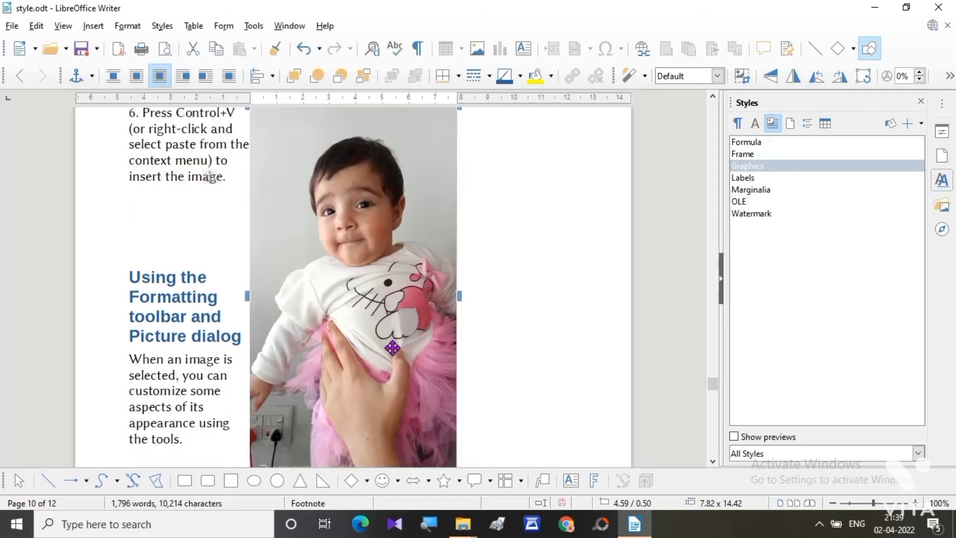
scroll(390, 327, "up", 3)
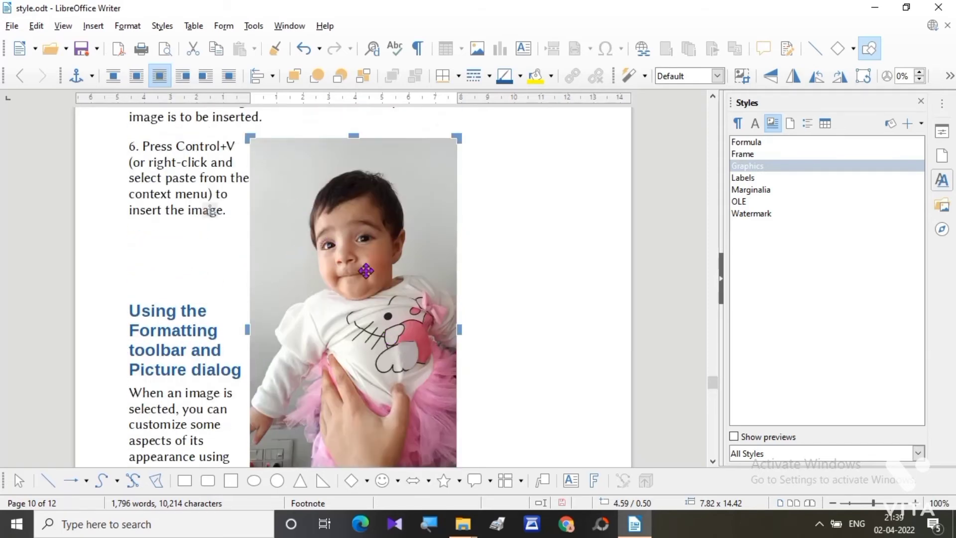
scroll(356, 331, "down", 3)
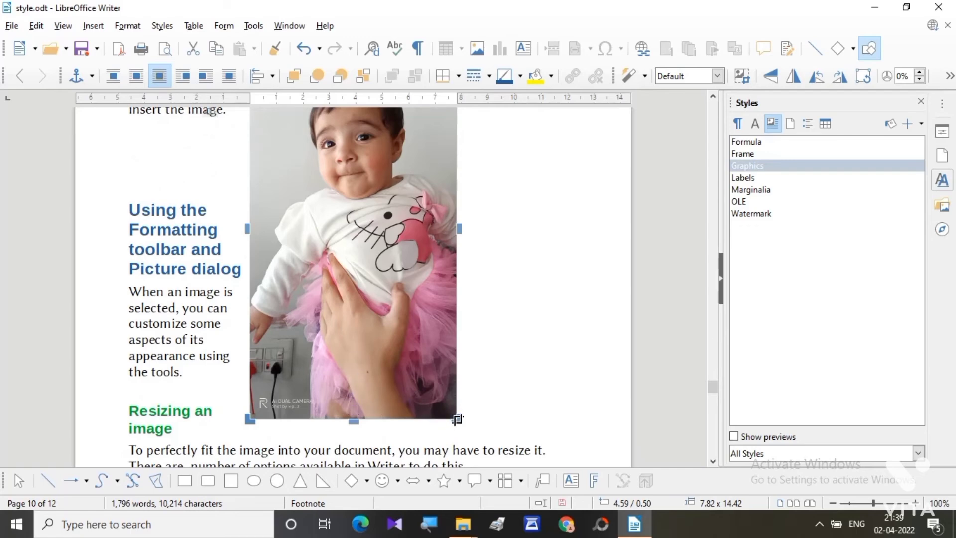
left_click_drag(457, 418, 455, 324)
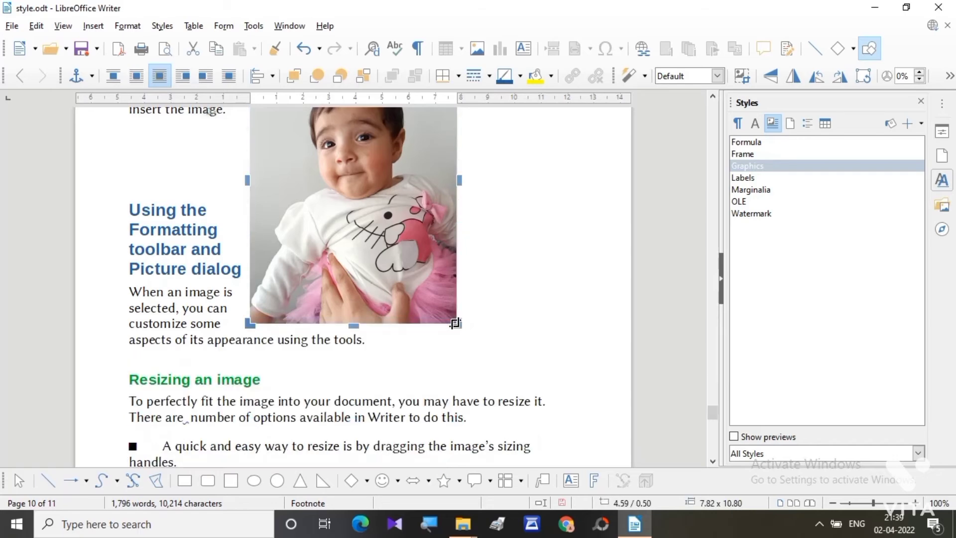
Crop the child's photo further at its upper-right and lower-left corners to about 6.75 × 9.13 cm and deselect it
scroll(408, 356, "up", 3)
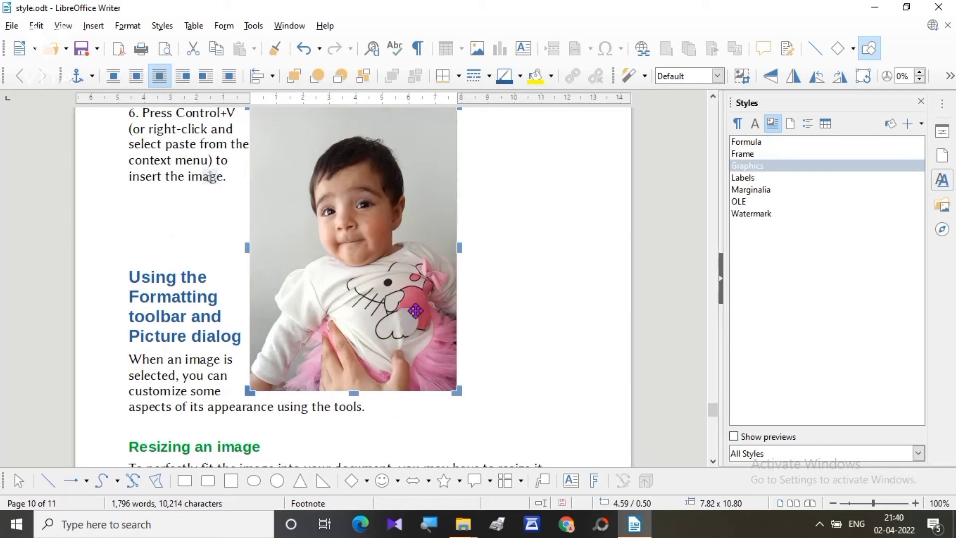
scroll(419, 319, "up", 1)
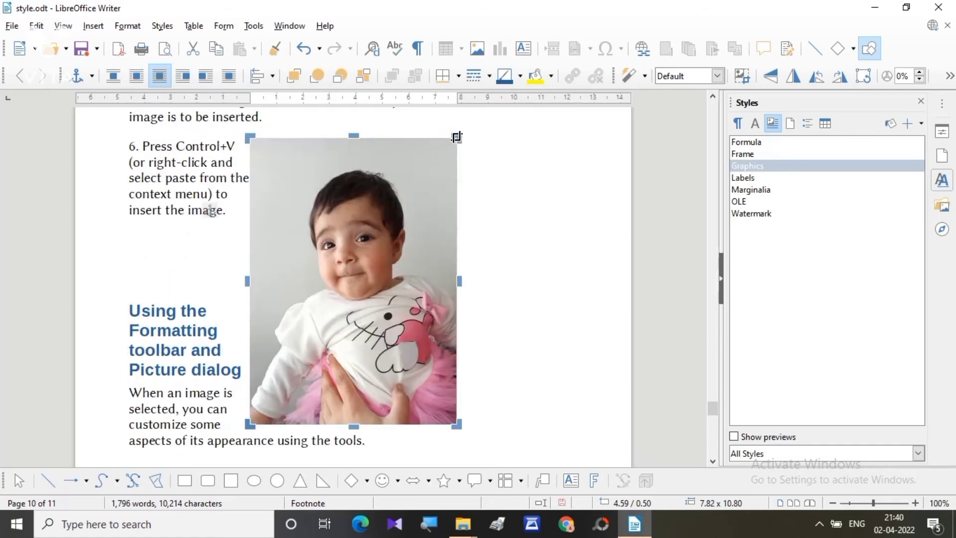
left_click_drag(457, 136, 456, 164)
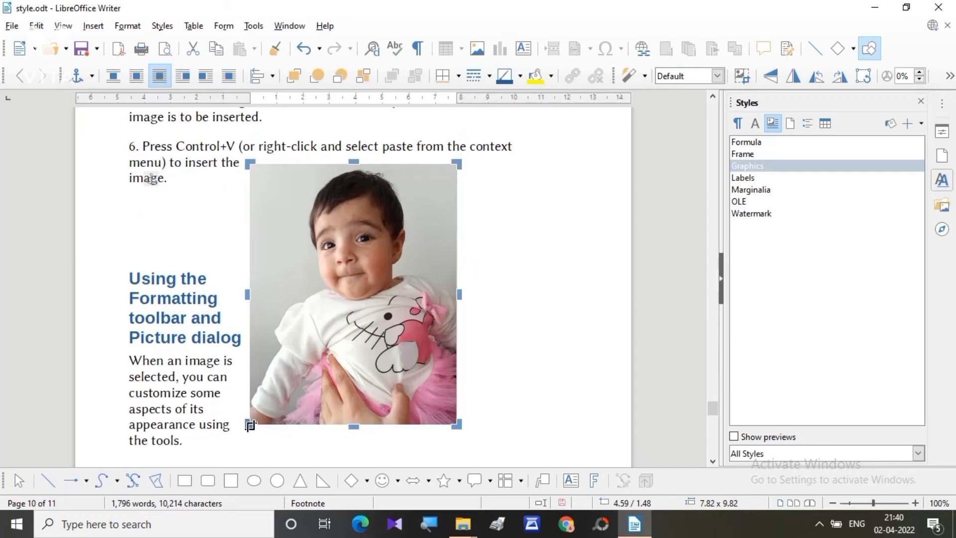
left_click_drag(251, 425, 278, 406)
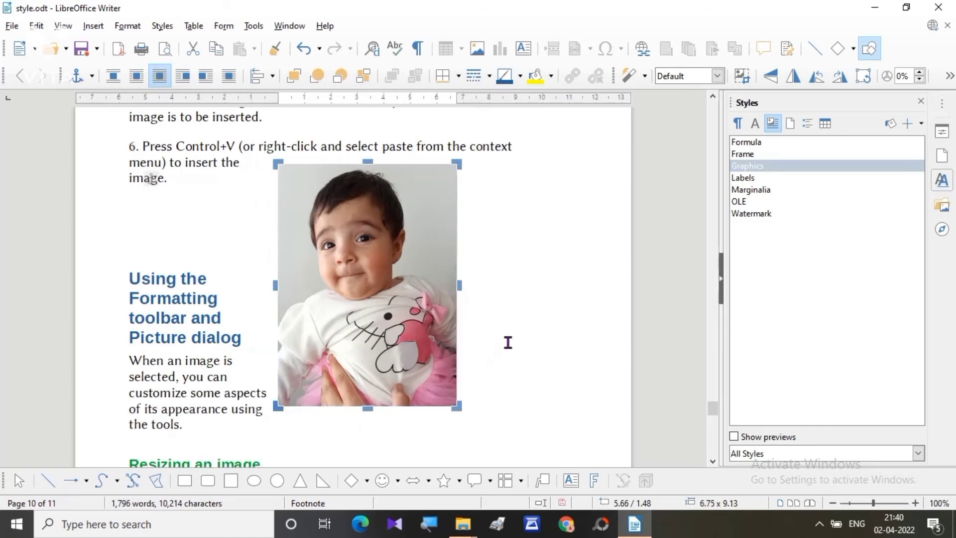
left_click(508, 342)
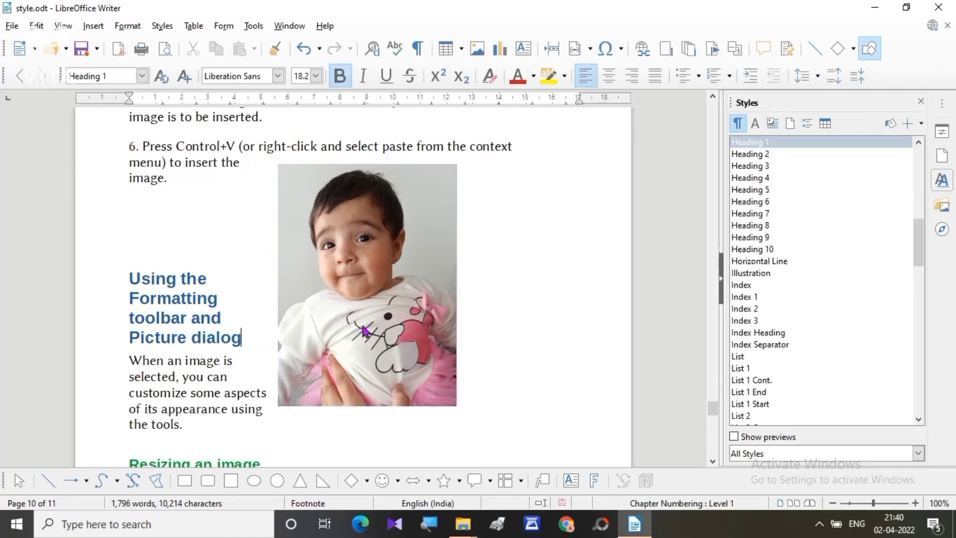
Save the document with the cropped child's photo
scroll(362, 326, "down", 10)
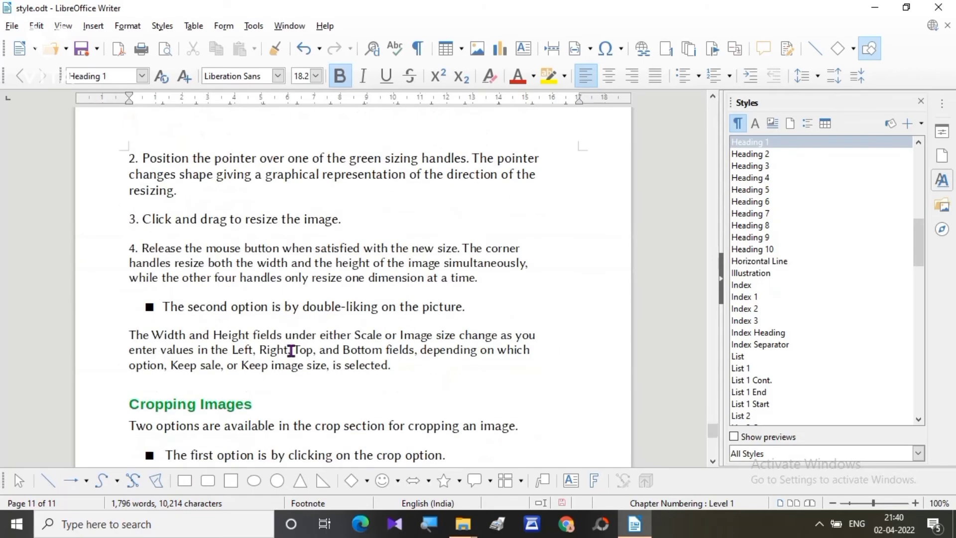
scroll(292, 348, "down", 3)
scroll(293, 342, "up", 9)
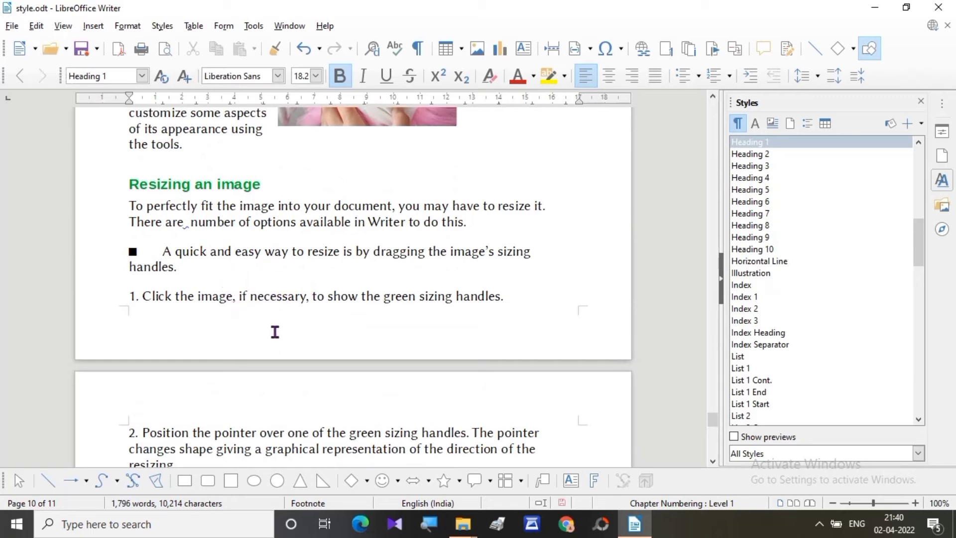
scroll(276, 331, "down", 4)
scroll(275, 331, "up", 3)
key("ctrl+s")
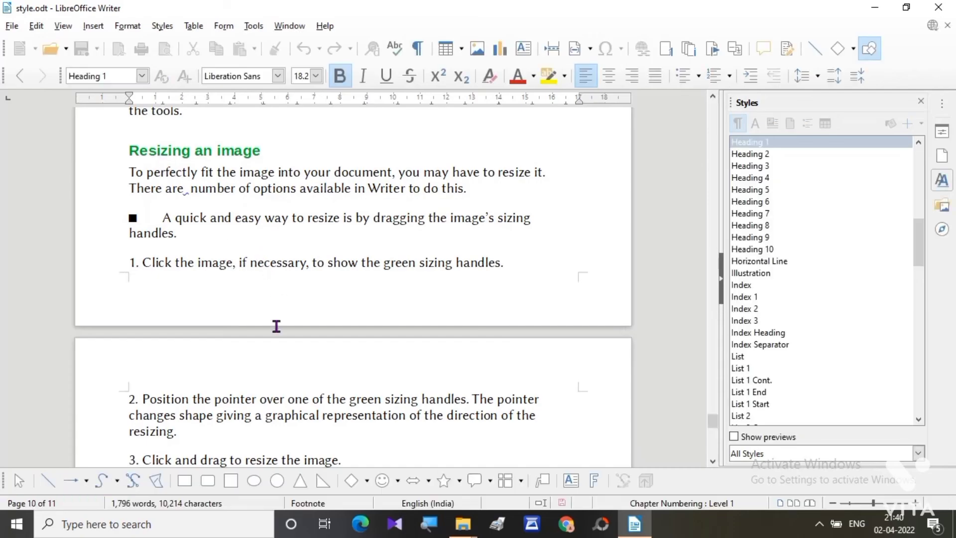
Review the "Cropping Images" section and examine the photo of the man on the grass from its upper to its lower edge
scroll(276, 326, "down", 10)
scroll(275, 328, "up", 3)
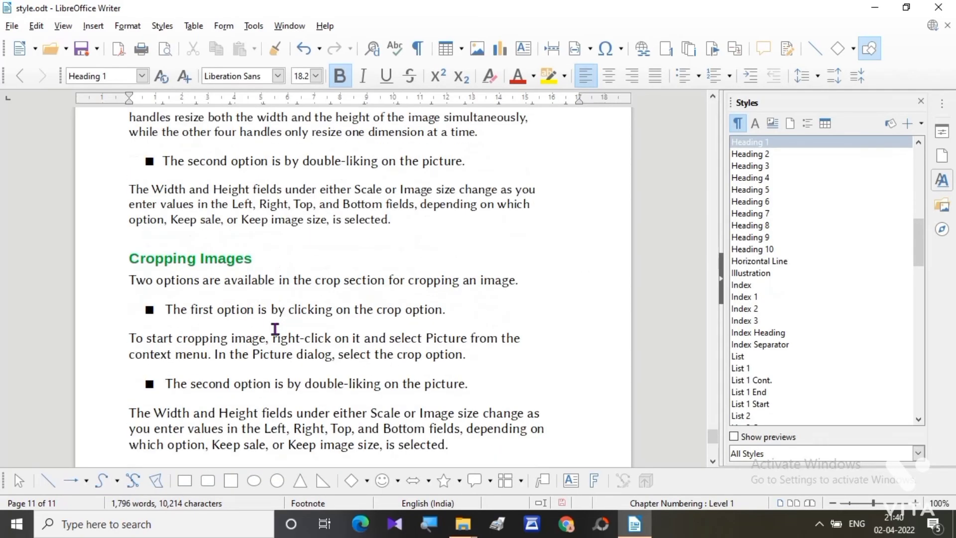
scroll(275, 328, "up", 12)
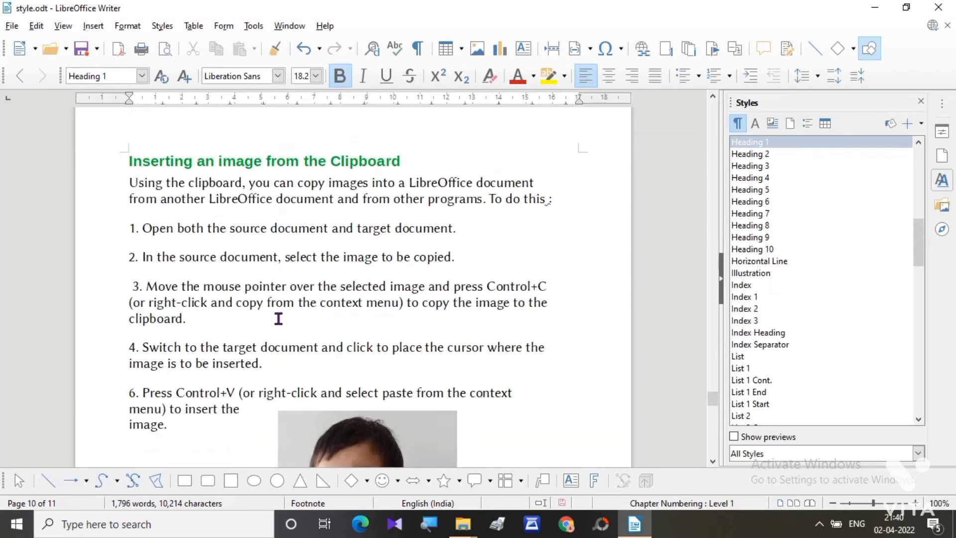
scroll(279, 318, "up", 15)
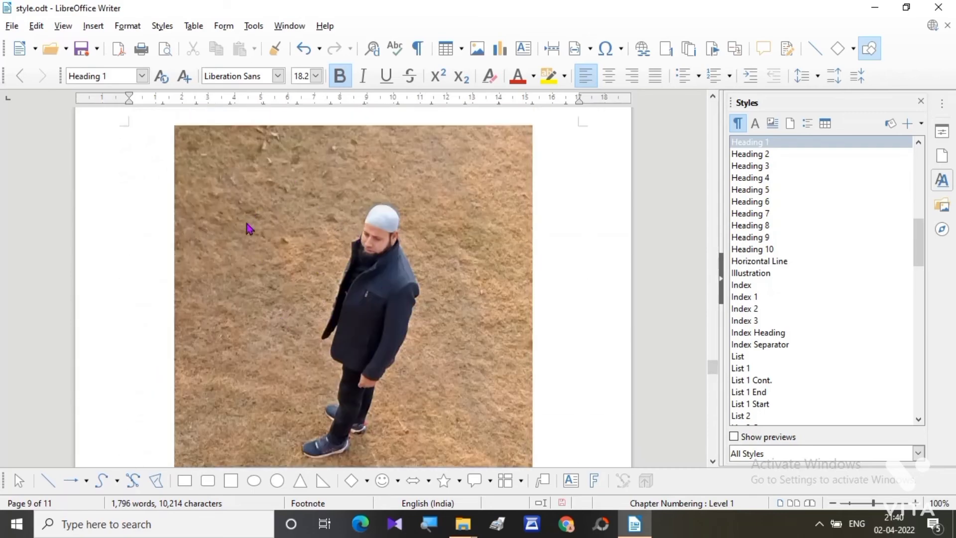
scroll(249, 259, "down", 5)
scroll(367, 380, "down", 10)
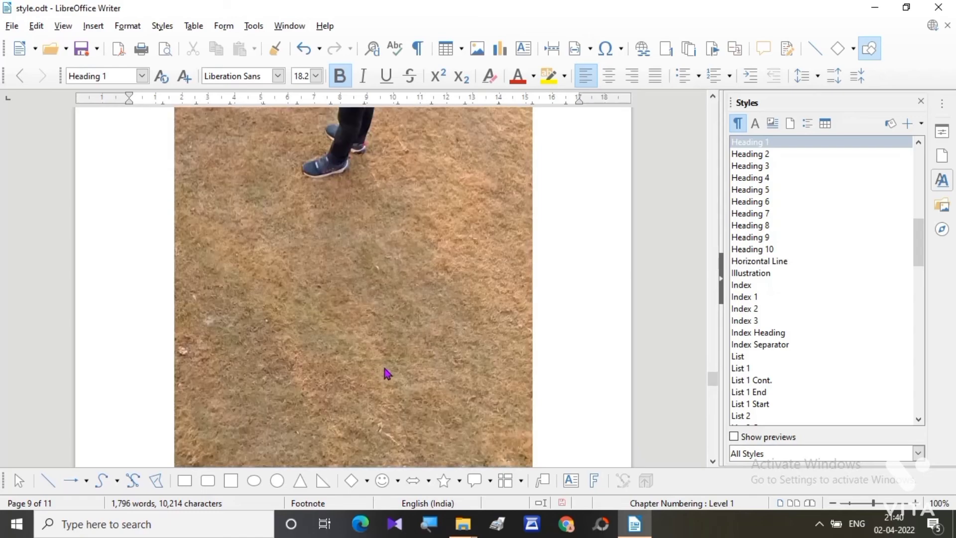
scroll(348, 375, "down", 3)
scroll(352, 348, "up", 12)
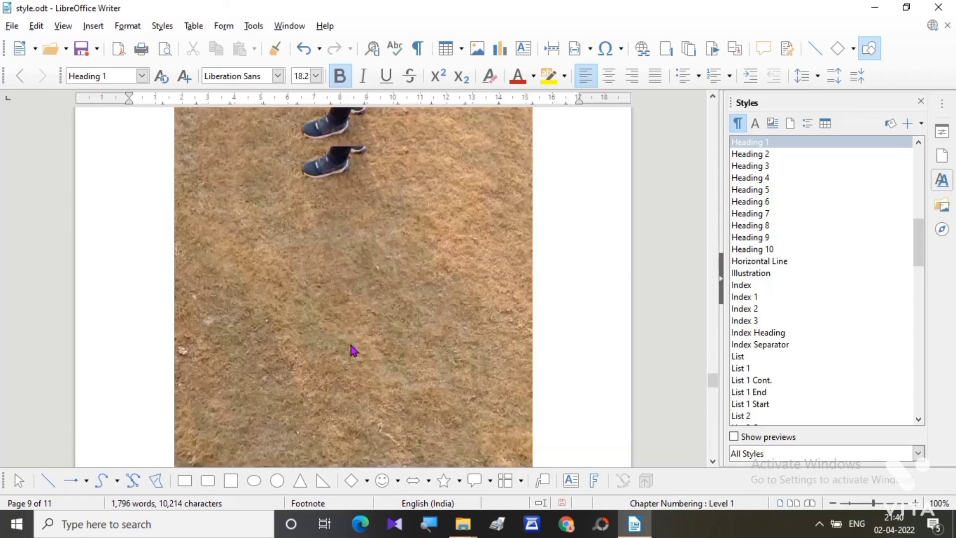
scroll(361, 339, "up", 4)
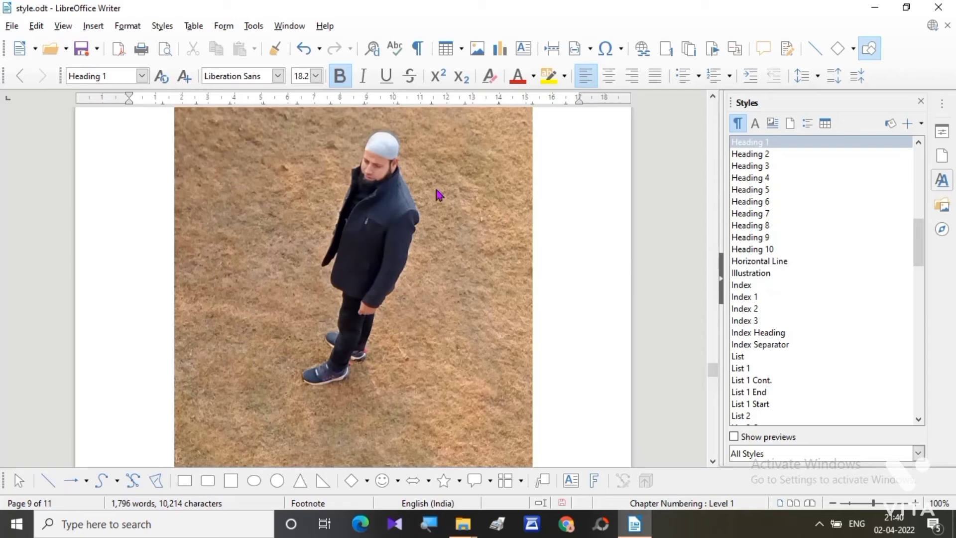
scroll(339, 383, "down", 4)
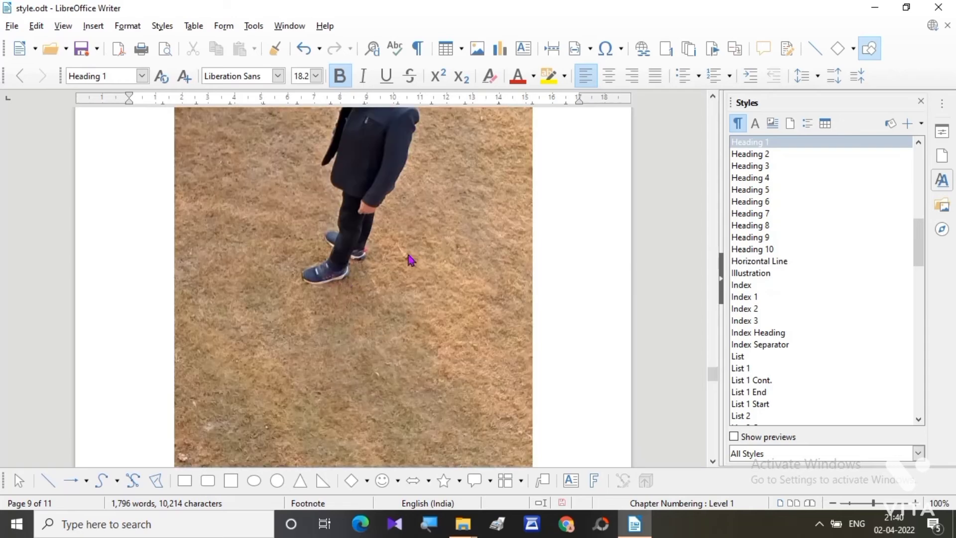
In the Image dialog, set the man's photo to crop 10 cm from its left, right and top with Keep scale
scroll(329, 259, "up", 6)
double_click(329, 260)
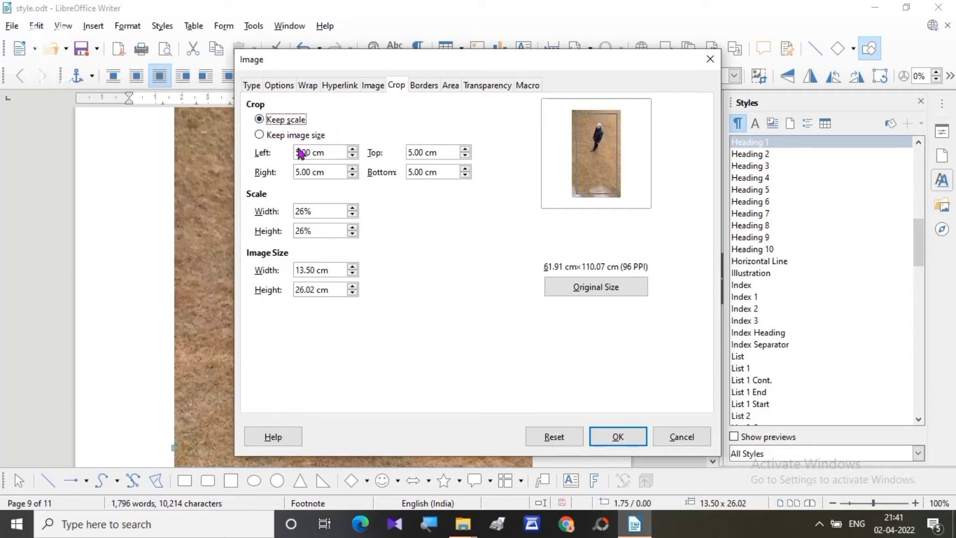
left_click(296, 154)
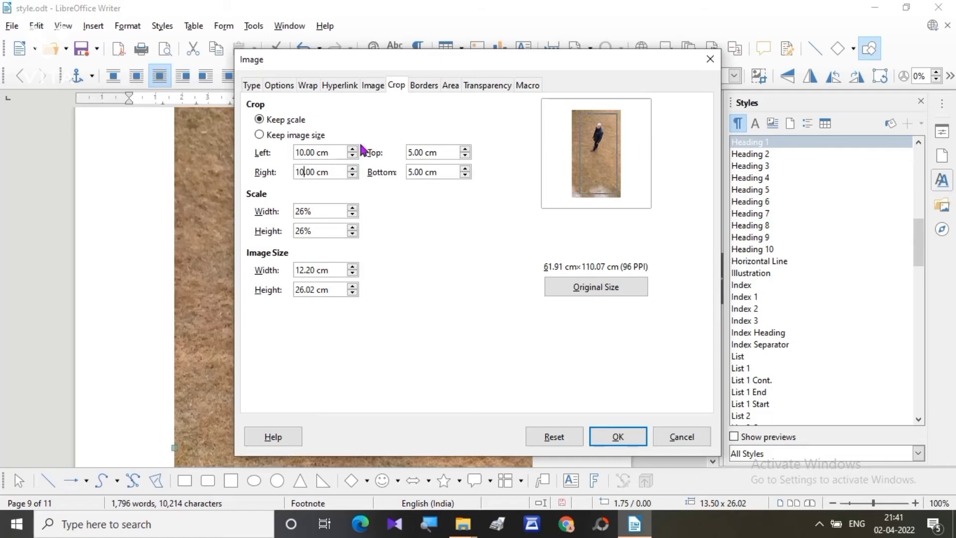
left_click(409, 152)
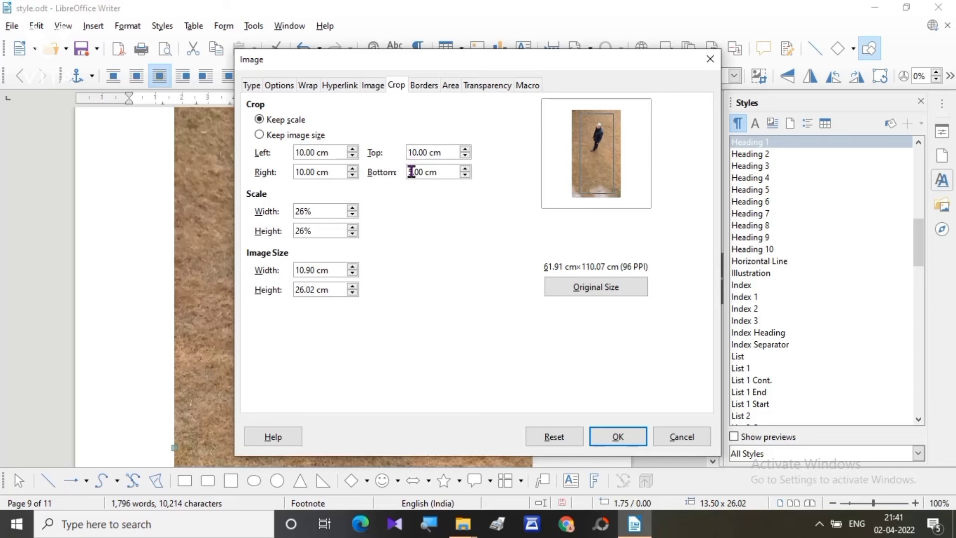
Set the man's photo's bottom crop to 20 cm, apply the crop settings and check the cropped image
left_click(412, 172)
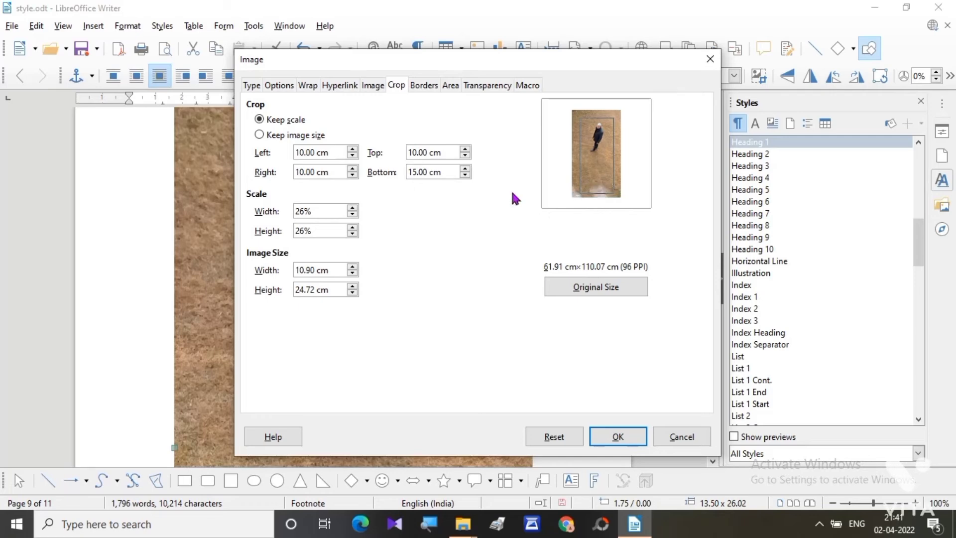
key("BackSpace")
key("BackSpace")
type("20")
left_click(613, 436)
scroll(448, 367, "up", 3)
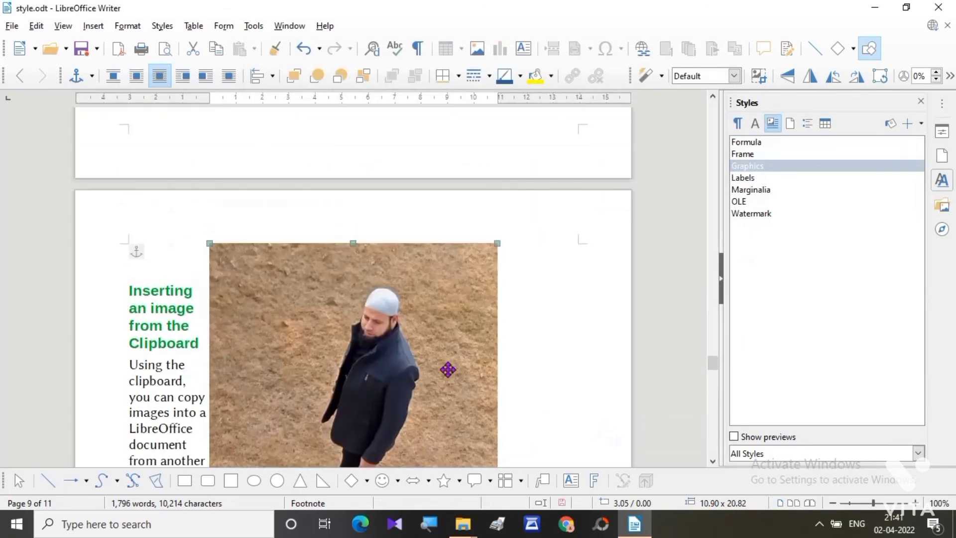
scroll(399, 346, "down", 7)
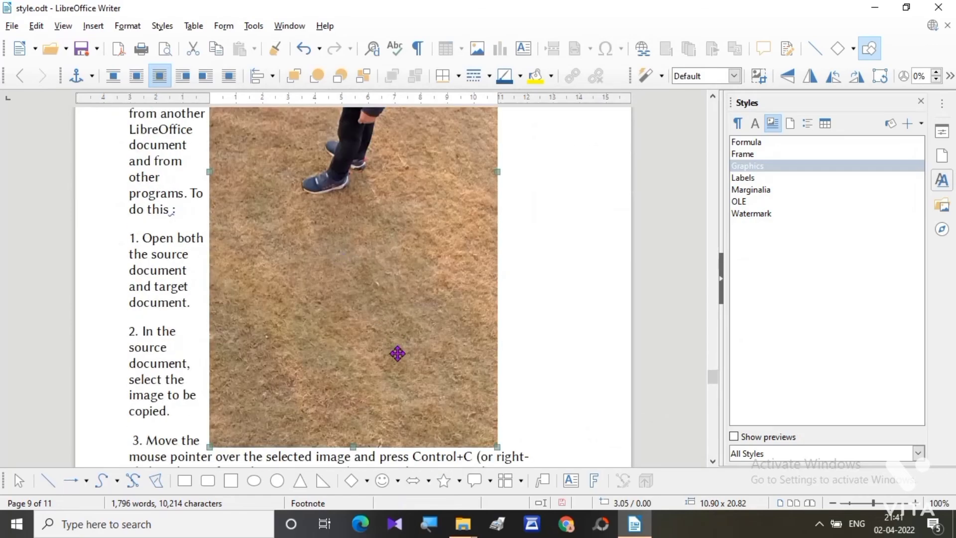
scroll(397, 352, "up", 6)
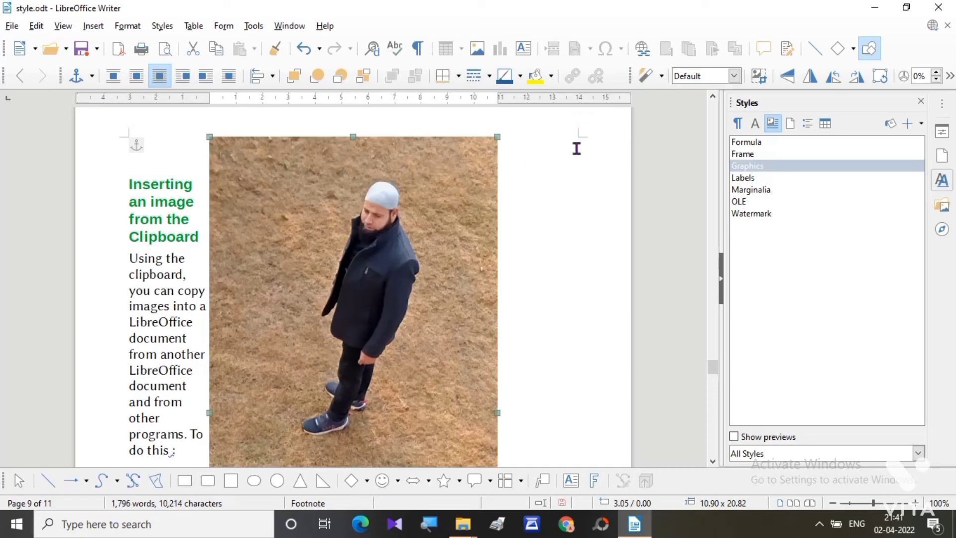
Crop the man's photo with the Crop tool at its lower and right edges to about 8.93 × 12.43 cm
left_click(759, 77)
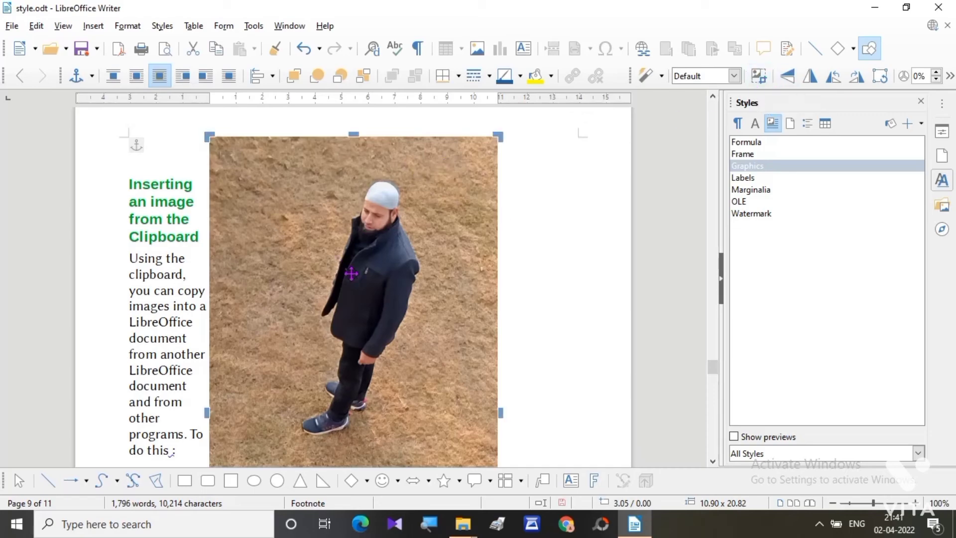
scroll(353, 273, "down", 5)
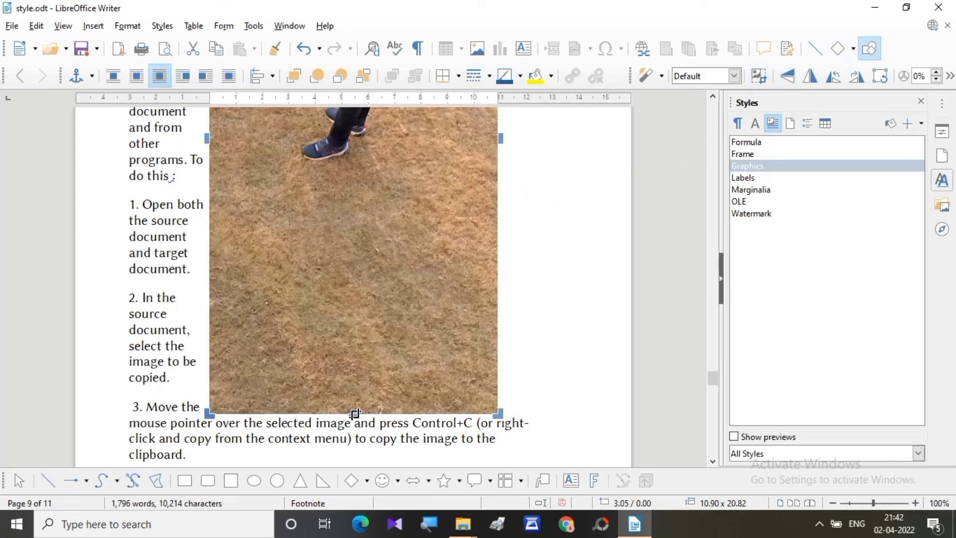
left_click_drag(354, 415, 363, 191)
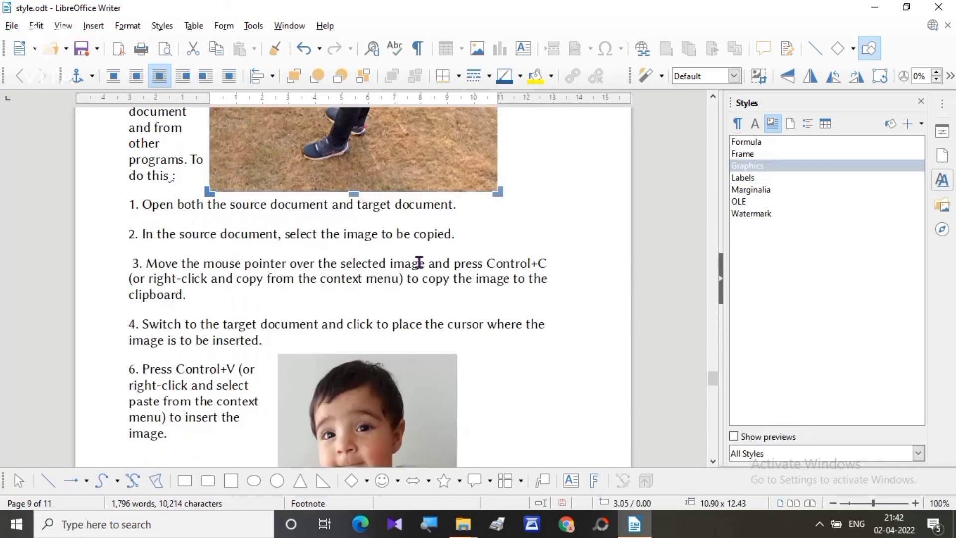
scroll(419, 269, "up", 6)
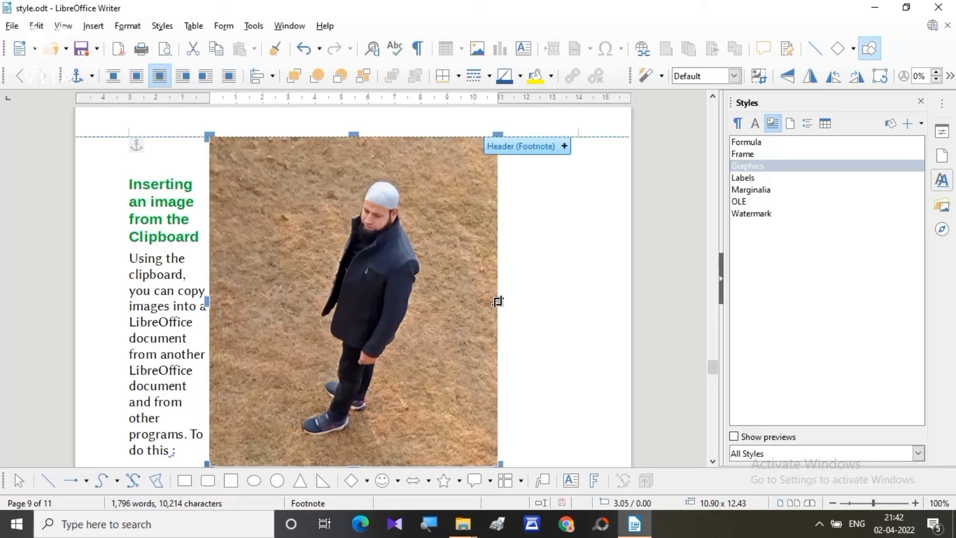
left_click_drag(499, 302, 446, 304)
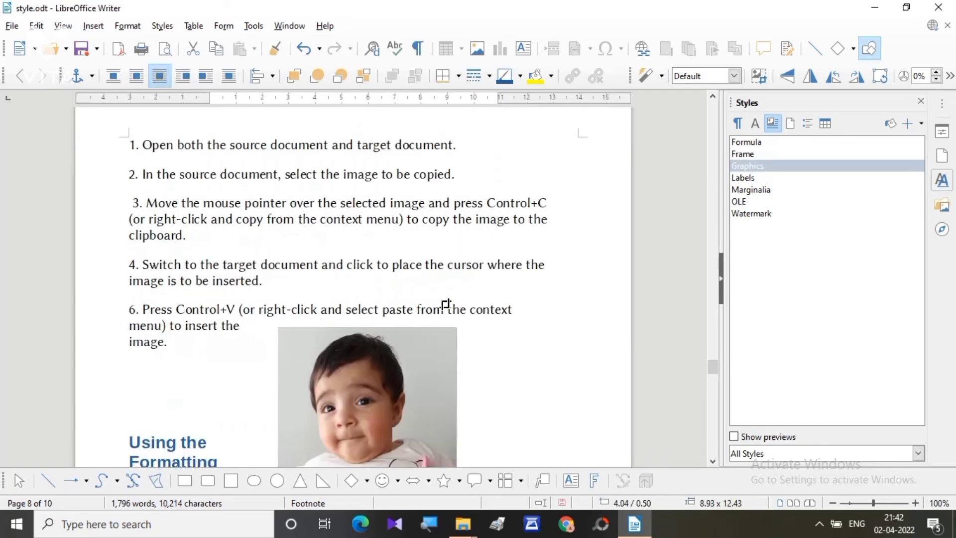
Crop the man's photo at its left and upper edges to about 6.15 × 11.16 cm and deselect it to check the result
scroll(438, 309, "up", 10)
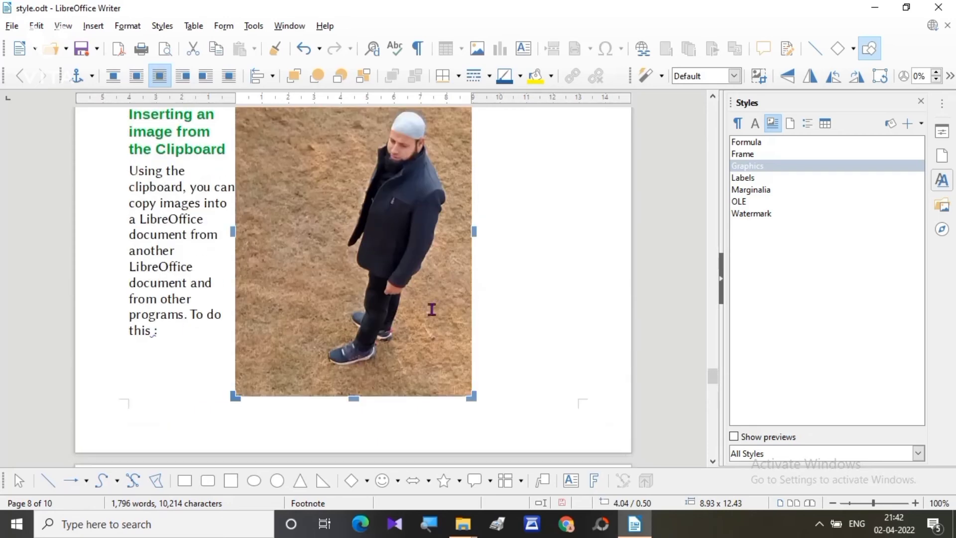
left_click_drag(232, 233, 308, 230)
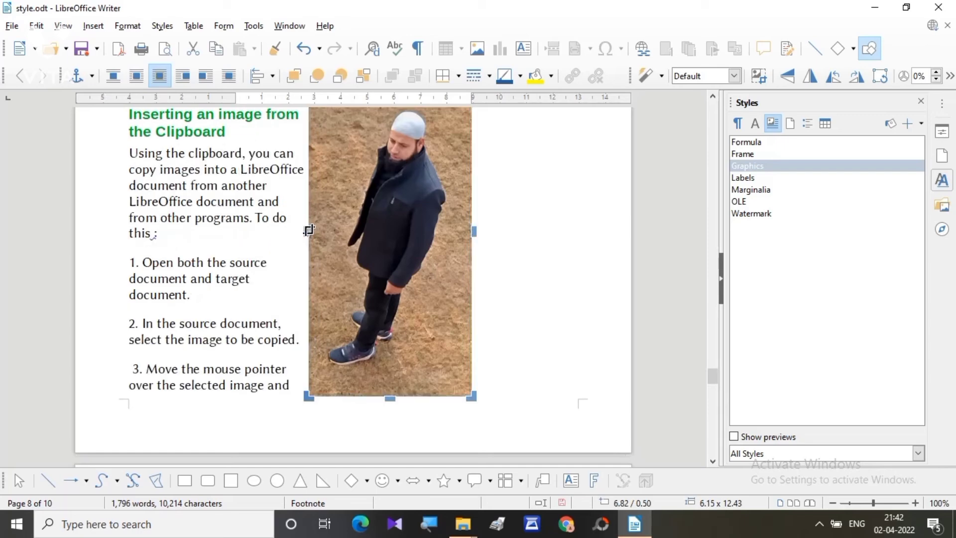
scroll(353, 299, "up", 3)
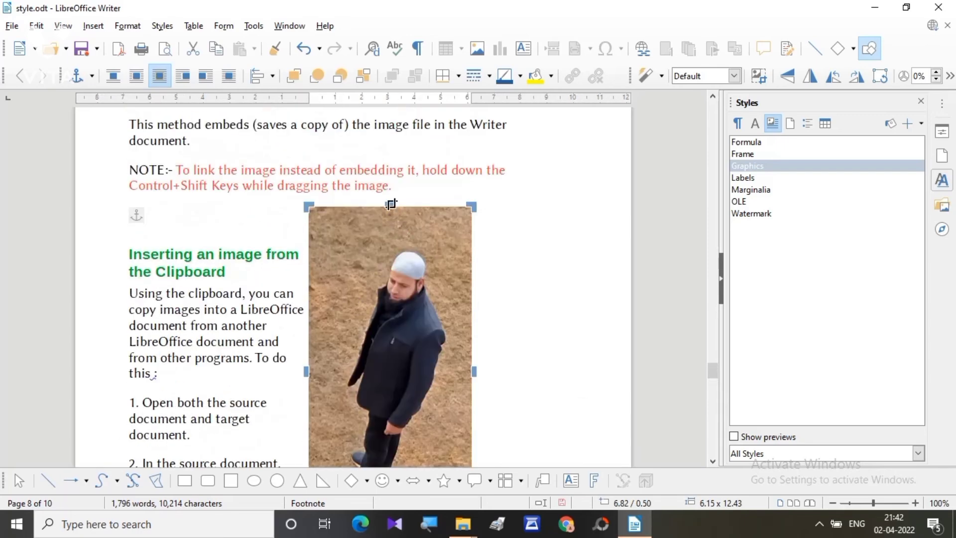
left_click_drag(391, 206, 391, 240)
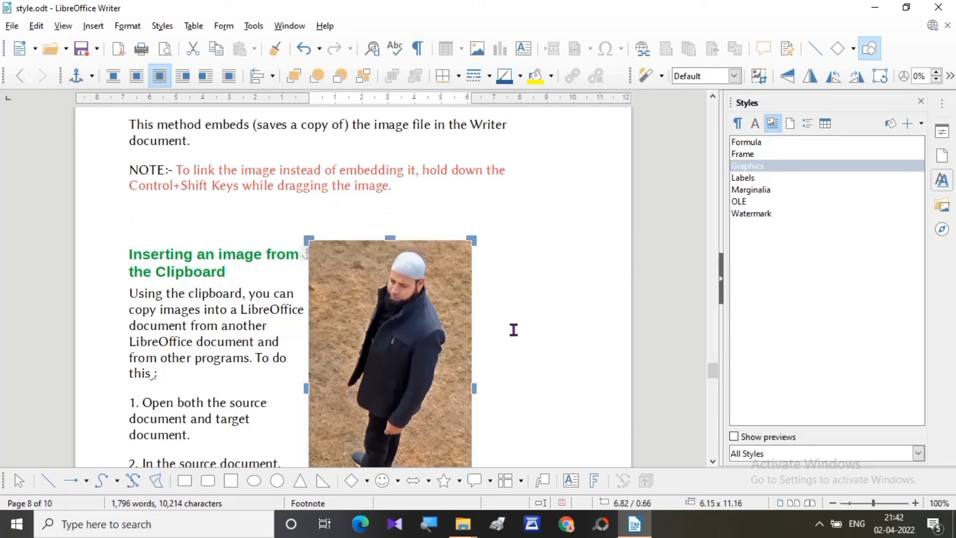
scroll(515, 327, "down", 3)
left_click(505, 310)
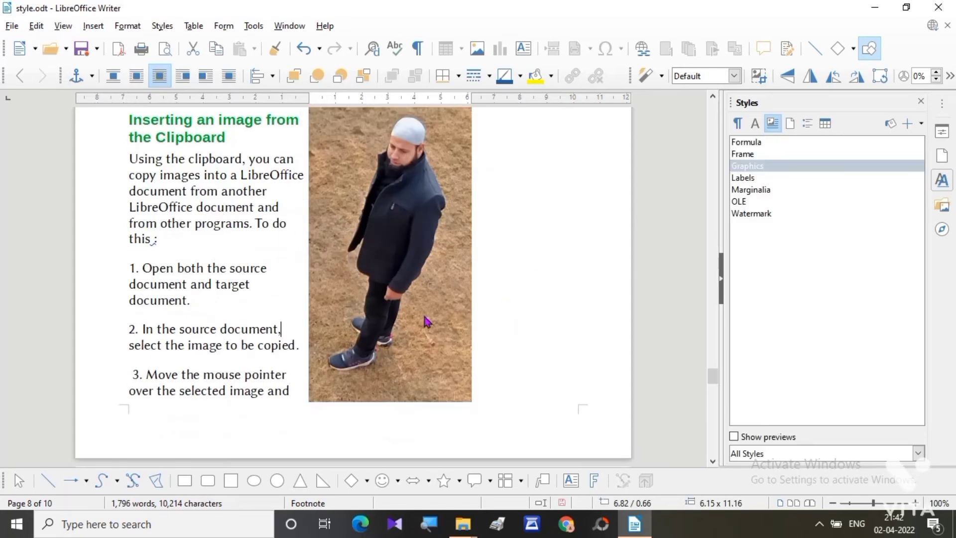
scroll(393, 336, "up", 2)
scroll(394, 337, "up", 1)
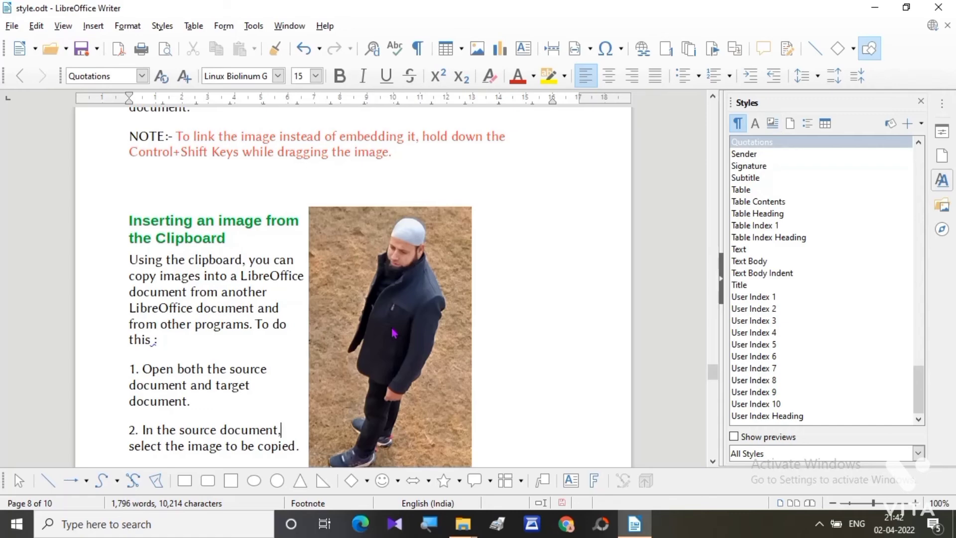
Review the document's image sections down to "Deleting an Image" and examine the instruction about the Delete key
scroll(394, 333, "down", 10)
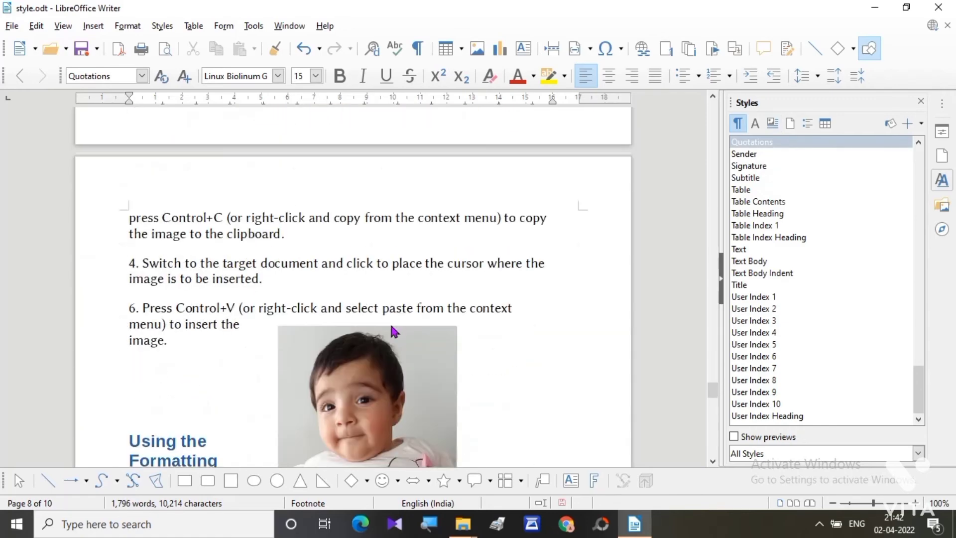
scroll(392, 327, "down", 9)
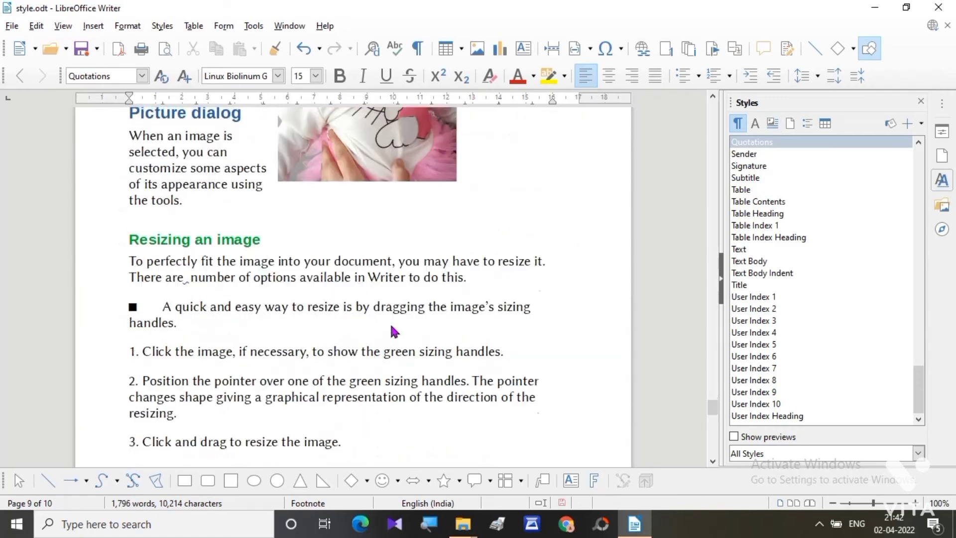
scroll(393, 332, "down", 11)
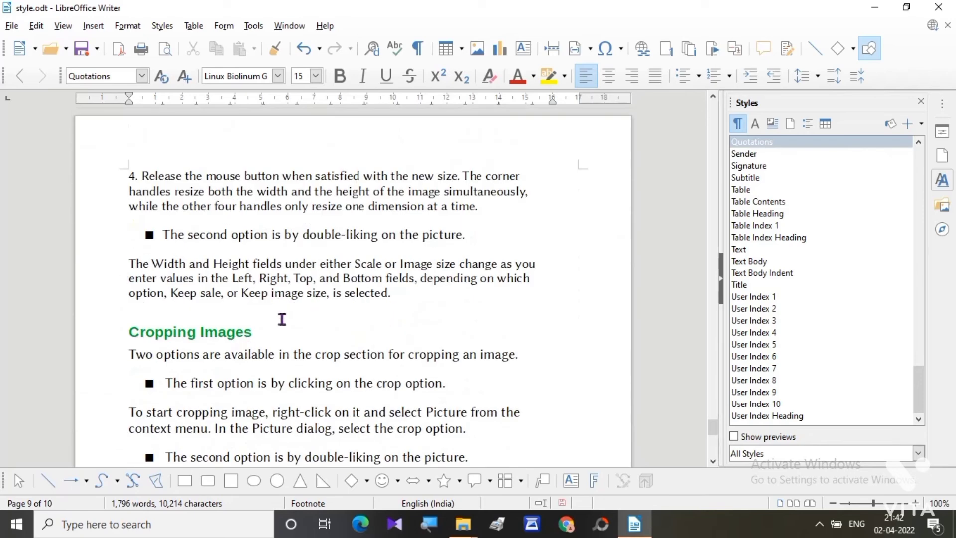
scroll(279, 342, "down", 3)
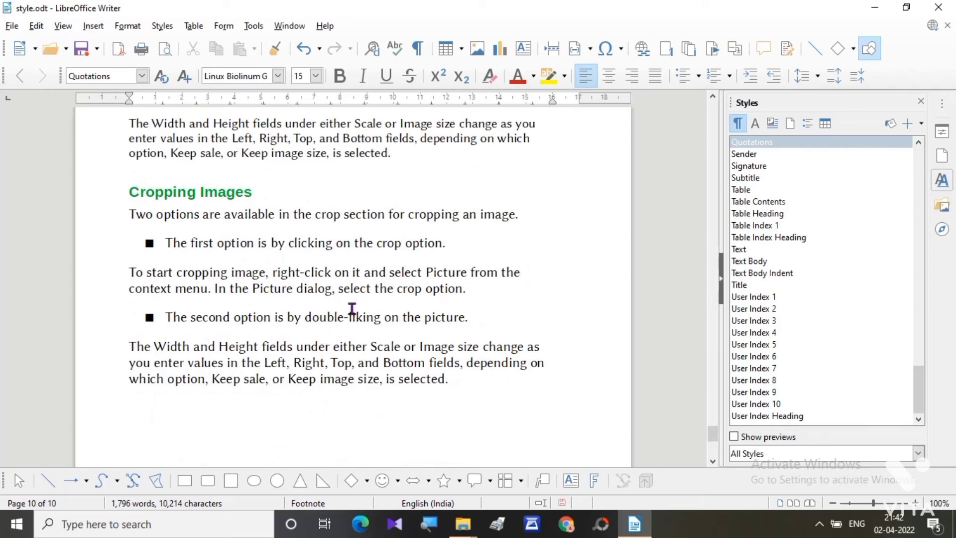
scroll(338, 319, "down", 2)
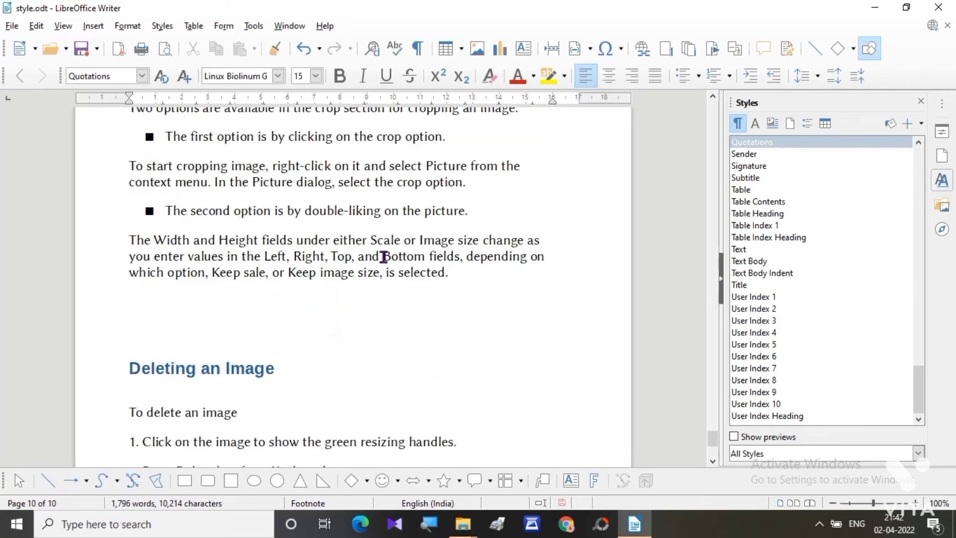
scroll(290, 348, "down", 2)
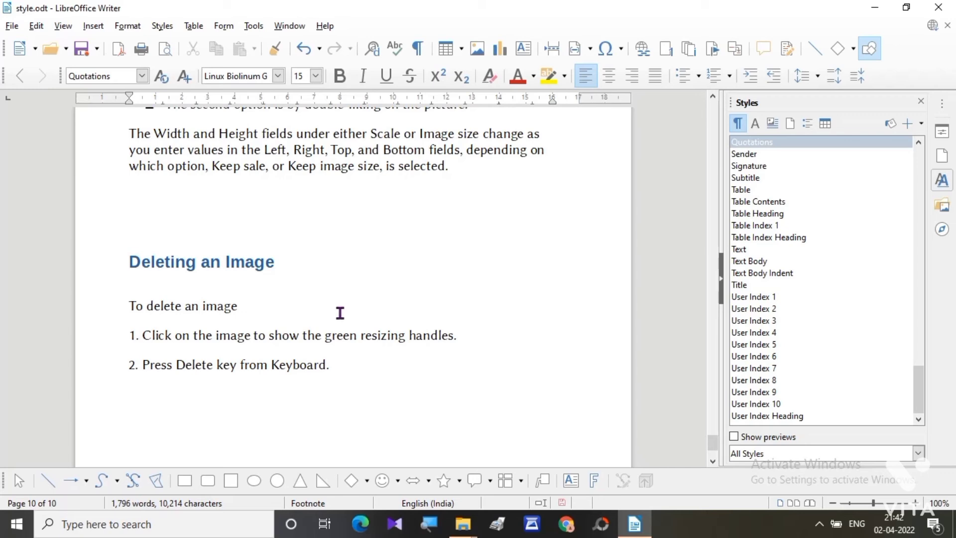
left_click_drag(177, 365, 237, 365)
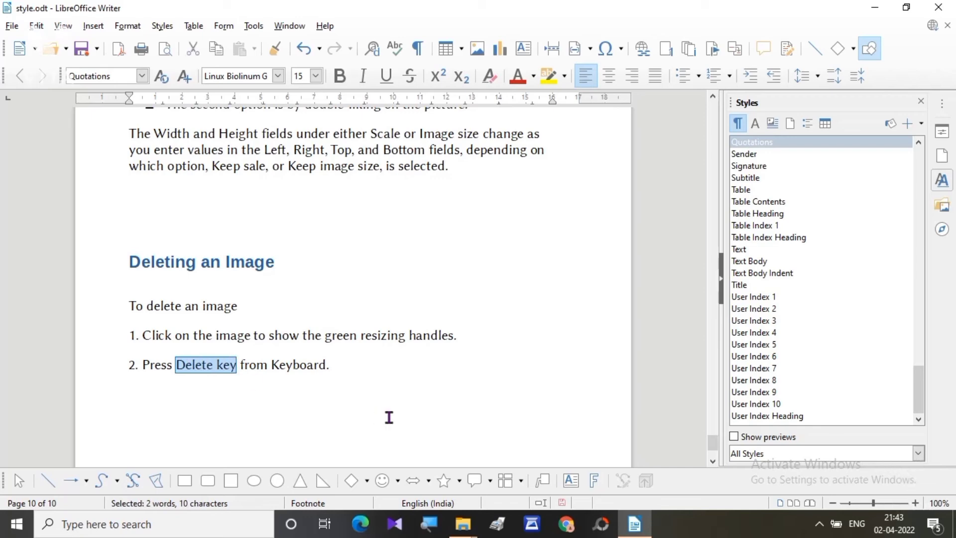
left_click(393, 386)
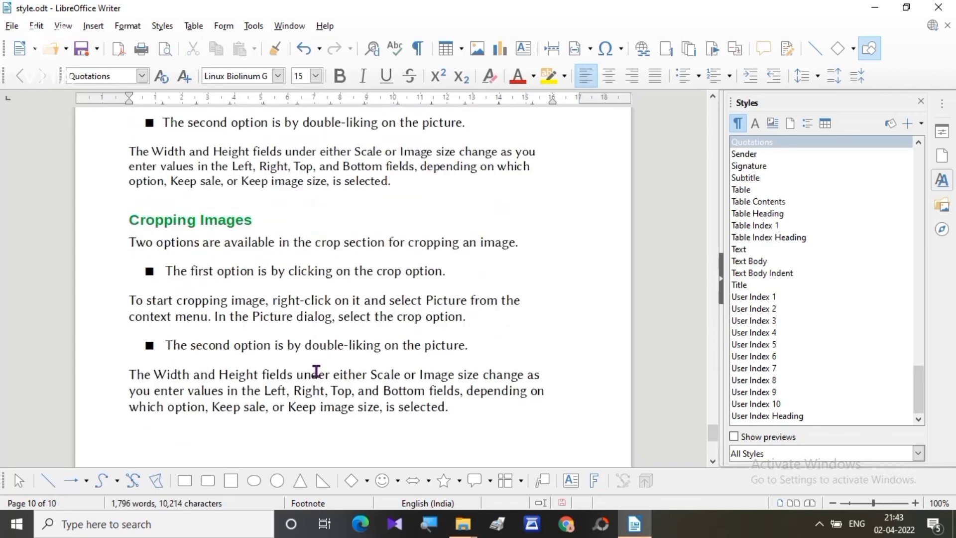
Delete the portrait photo with the red tie above the "Linking an image file" heading and undo the deletion
scroll(316, 371, "up", 15)
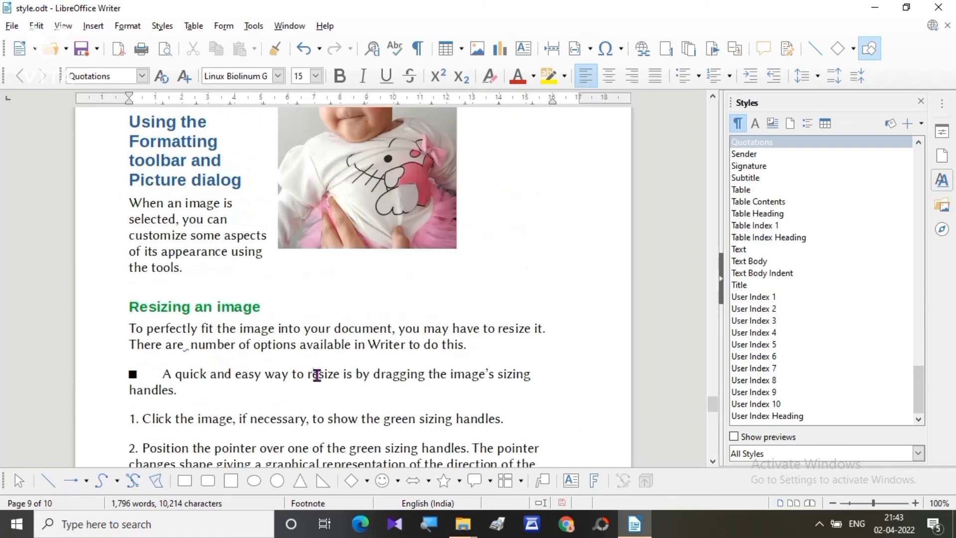
scroll(318, 381, "up", 15)
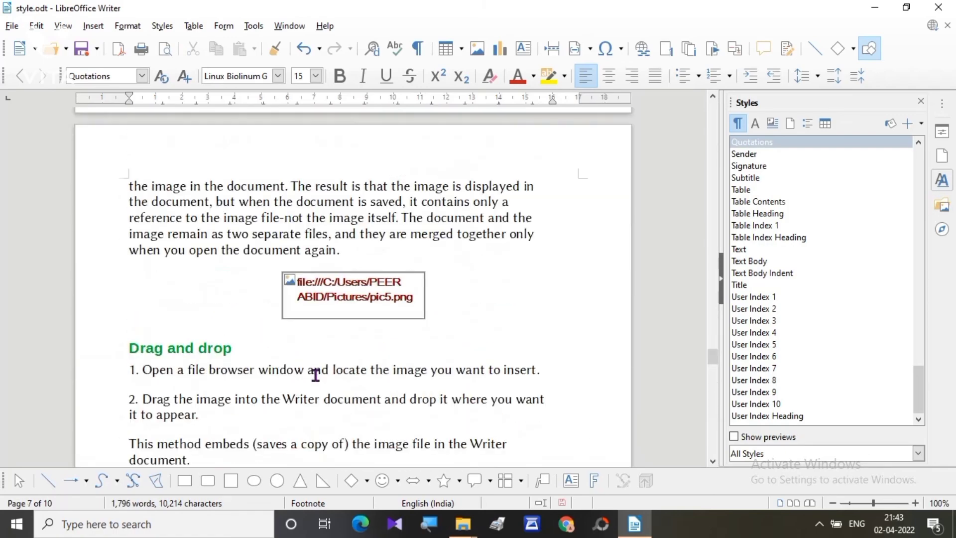
scroll(316, 379, "up", 5)
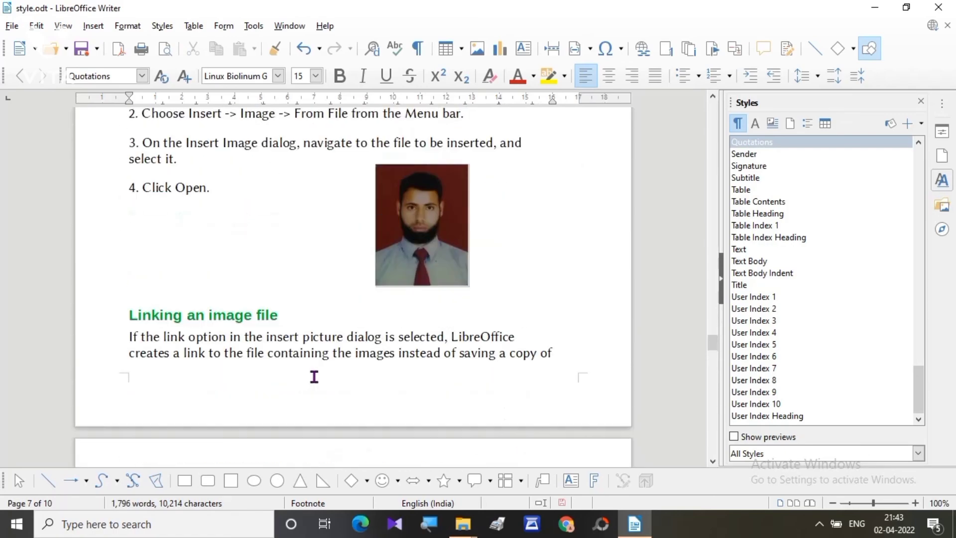
left_click(418, 229)
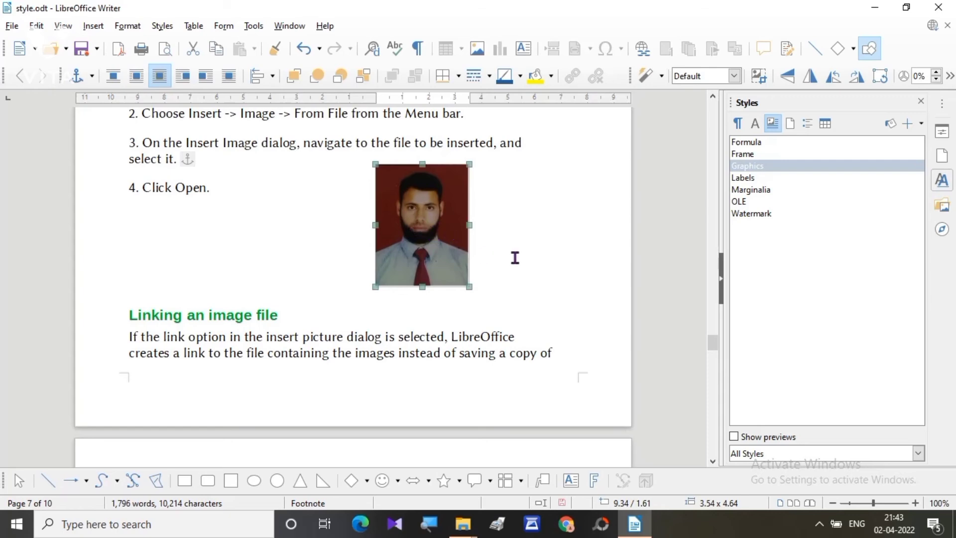
key("Delete")
scroll(515, 258, "up", 3)
scroll(444, 307, "up", 2)
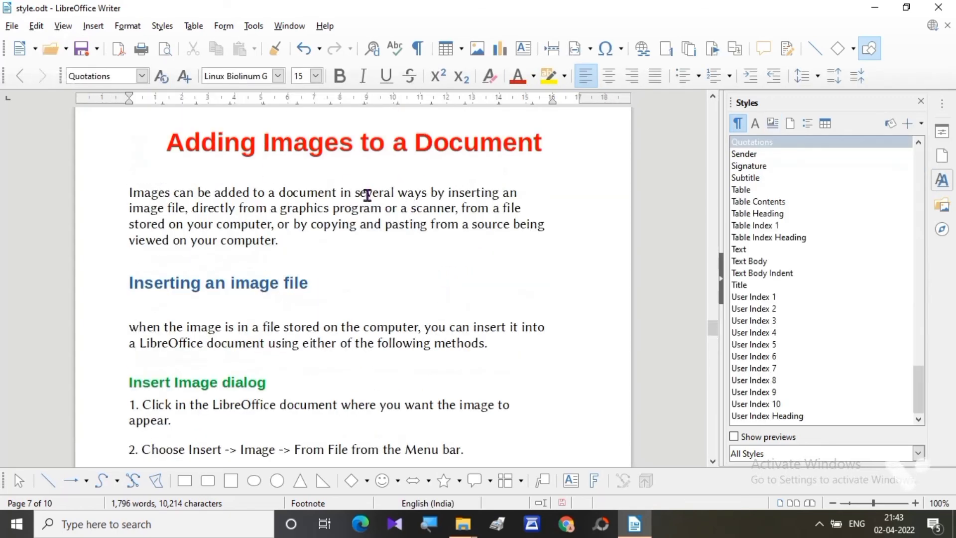
left_click(305, 49)
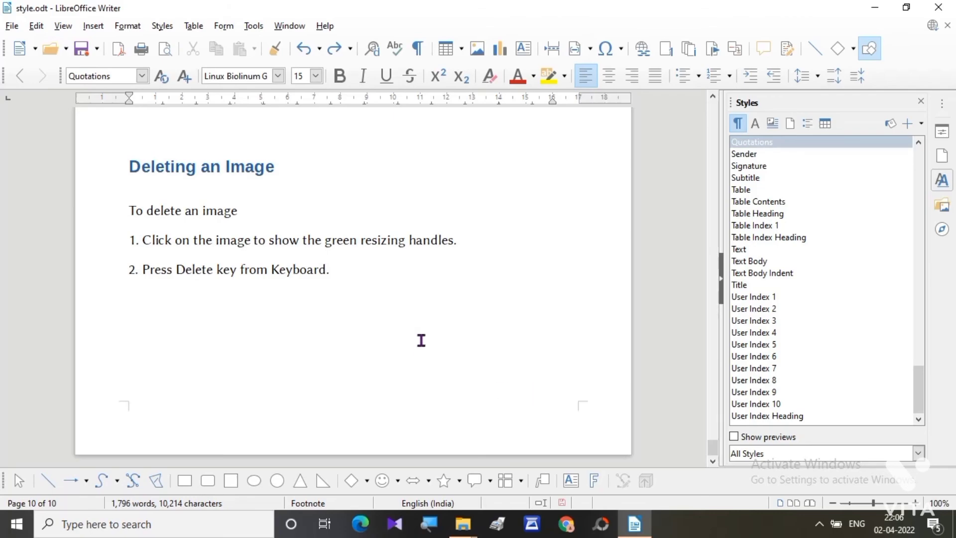
Find the linked image placeholder for pic5.png above the "Drag and drop" heading and examine its file path
scroll(418, 355, "up", 15)
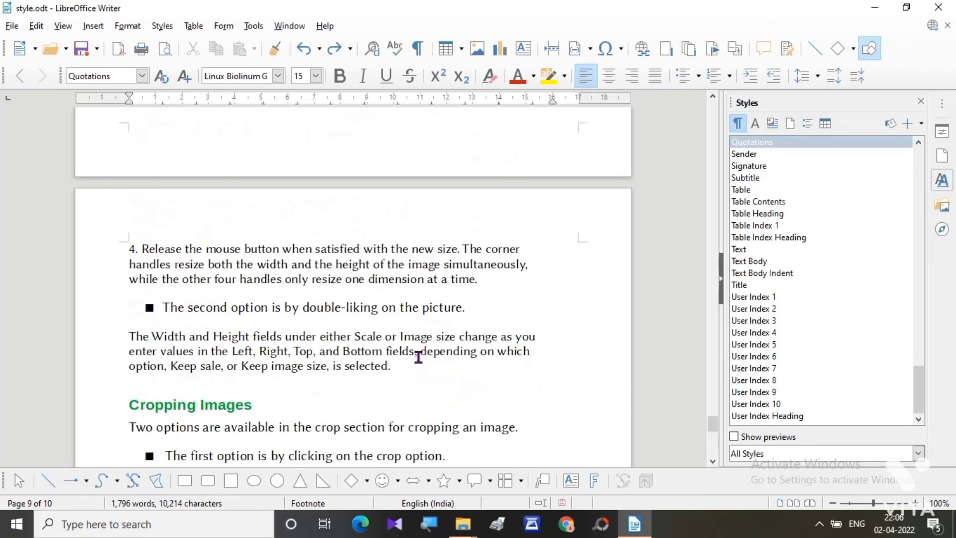
scroll(419, 358, "up", 15)
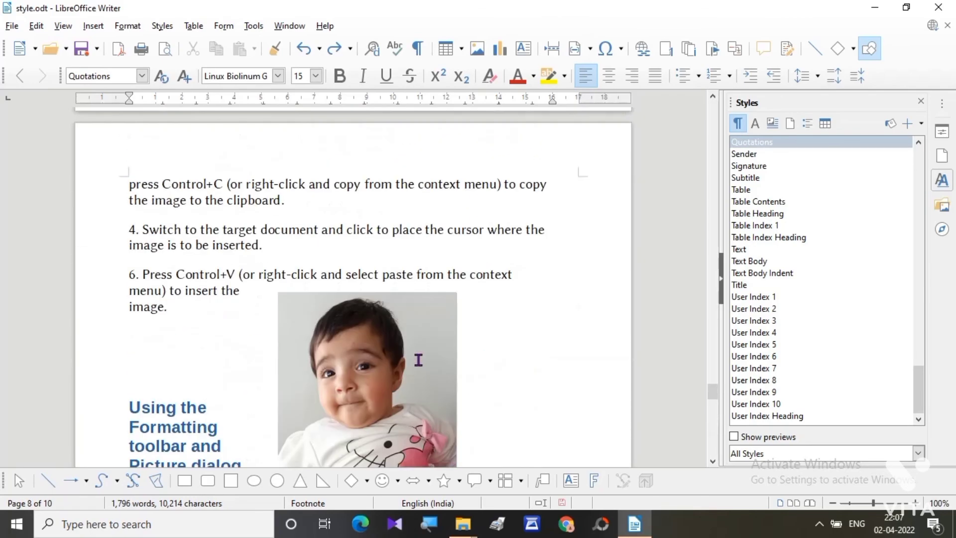
scroll(418, 360, "up", 15)
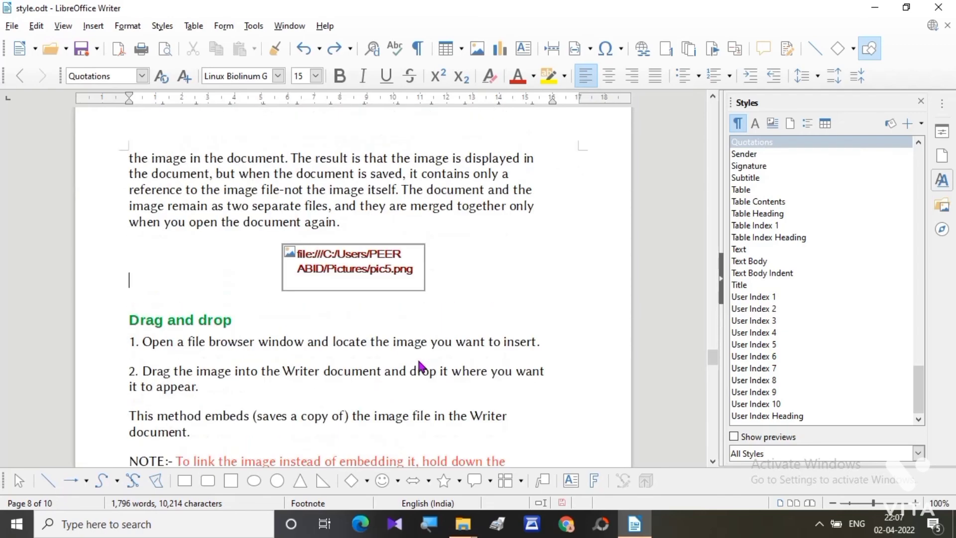
scroll(419, 363, "up", 4)
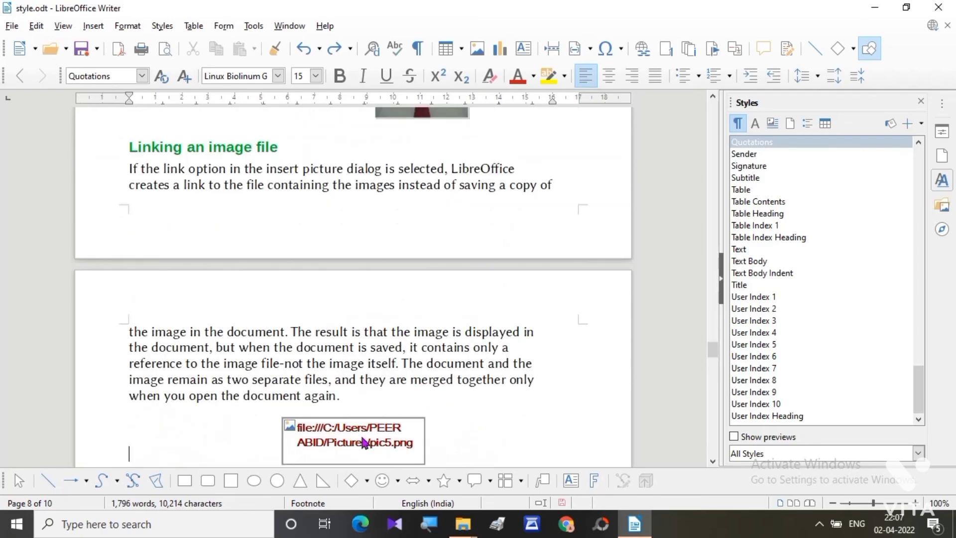
scroll(364, 433, "down", 2)
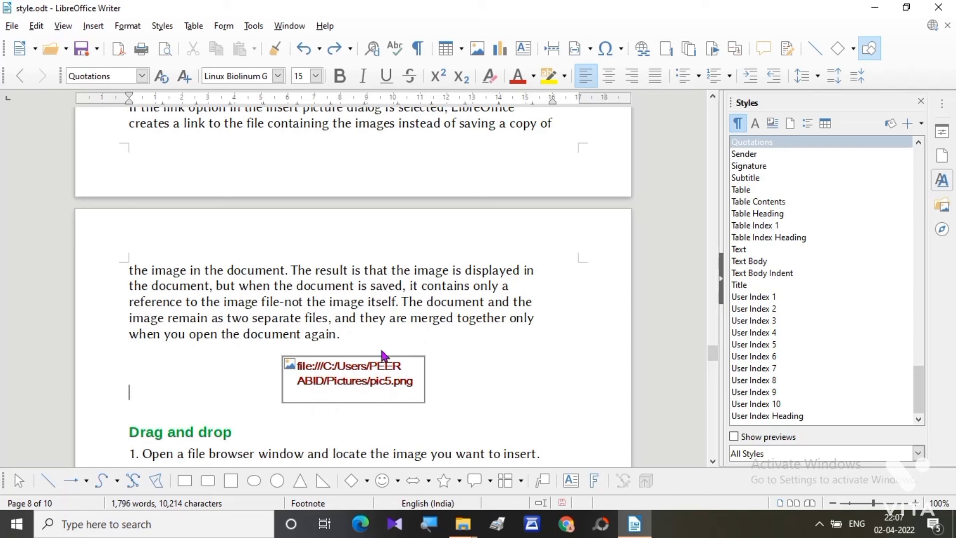
Switch to File Explorer and cut the pic5 image from the Saved Pictures folder inside Pictures
left_click(877, 9)
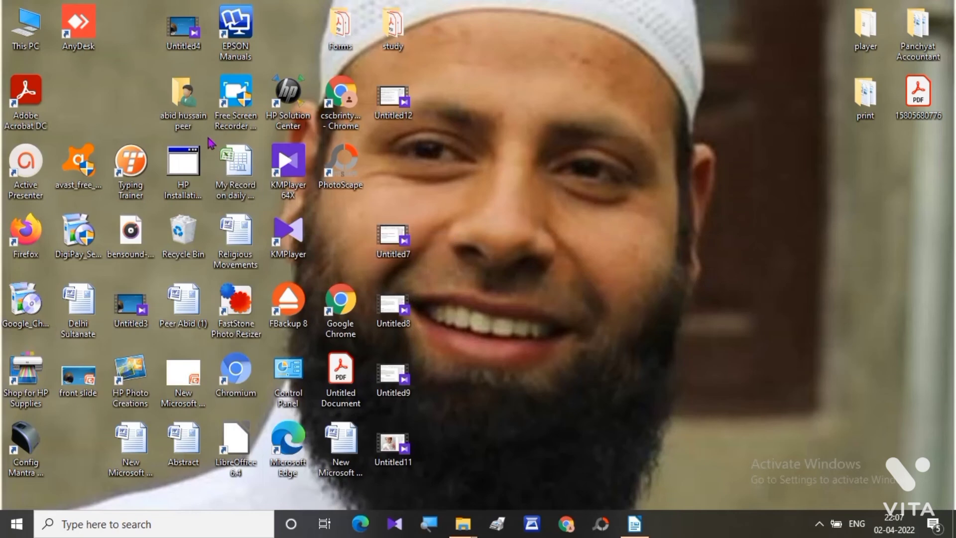
double_click(30, 32)
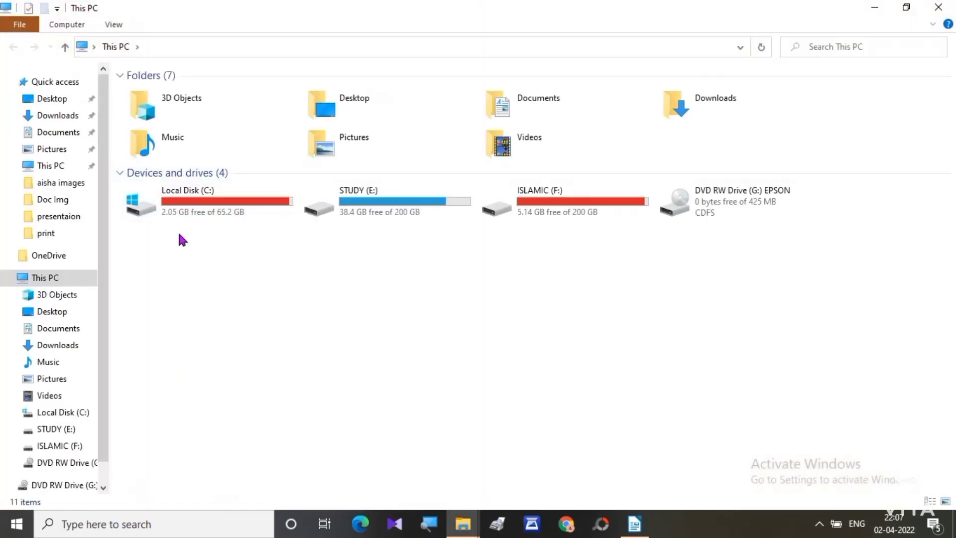
double_click(364, 145)
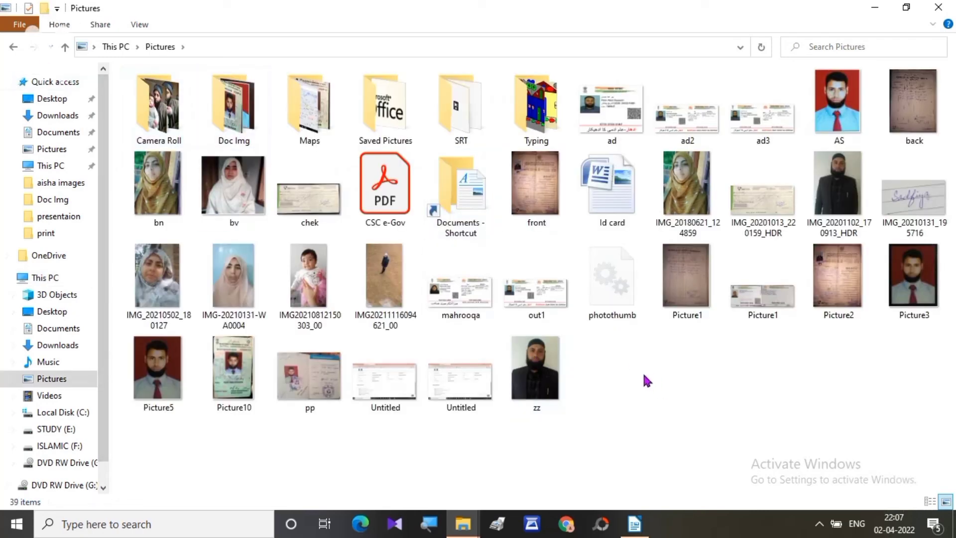
double_click(382, 111)
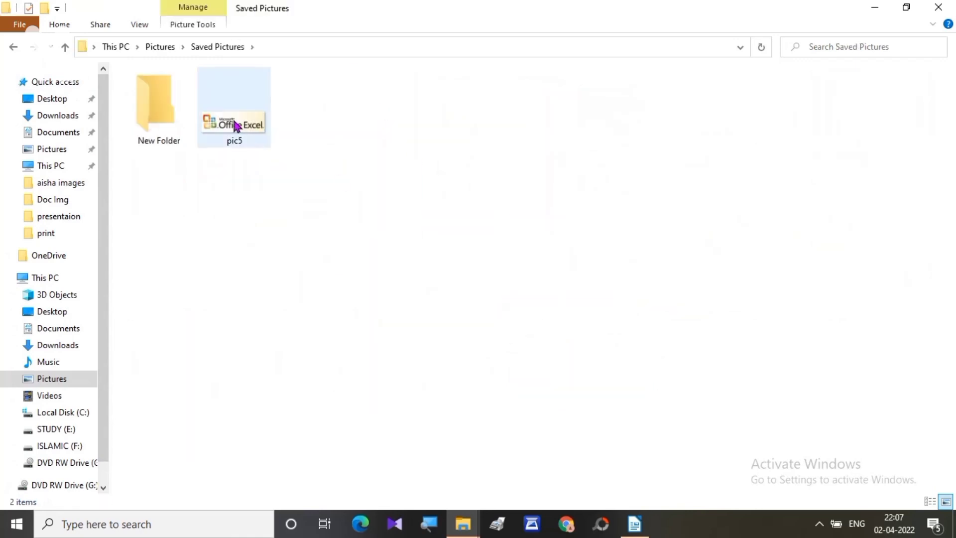
double_click(235, 122)
right_click(235, 122)
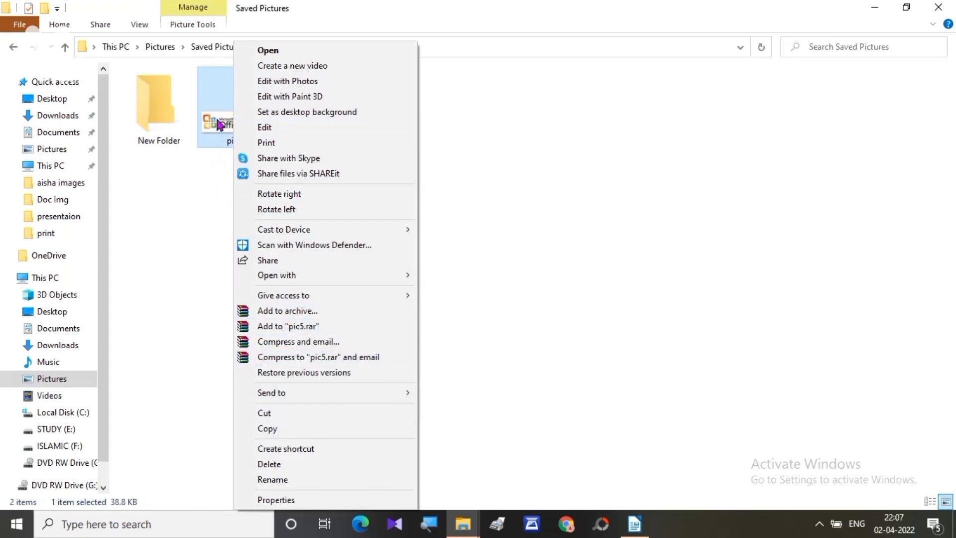
left_click(278, 414)
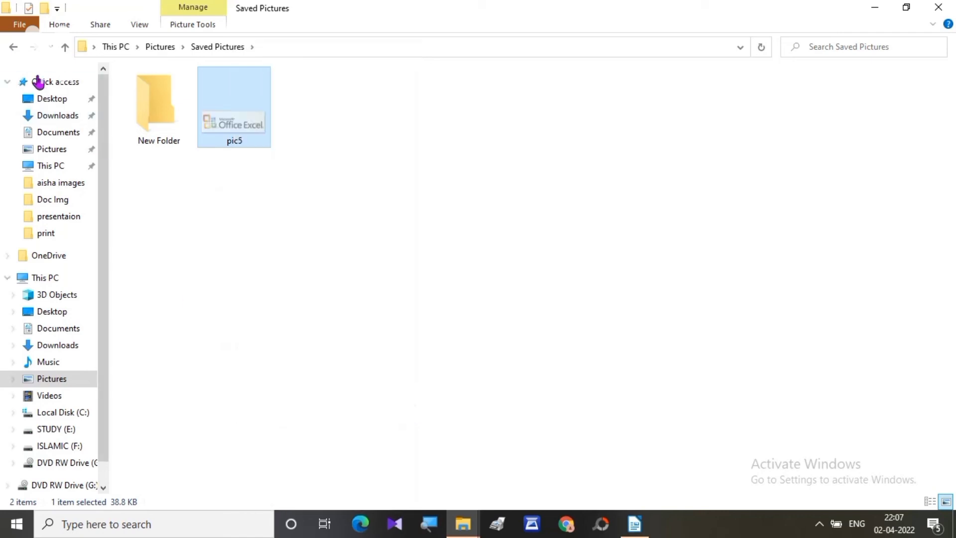
Paste the cut pic5 image into the Pictures folder and minimize the File Explorer window
left_click(13, 46)
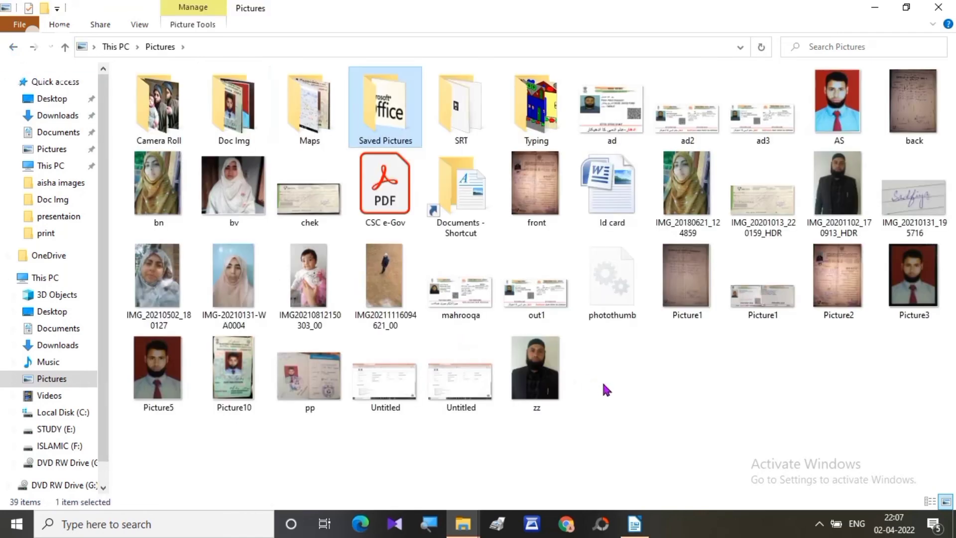
right_click(604, 387)
left_click(656, 279)
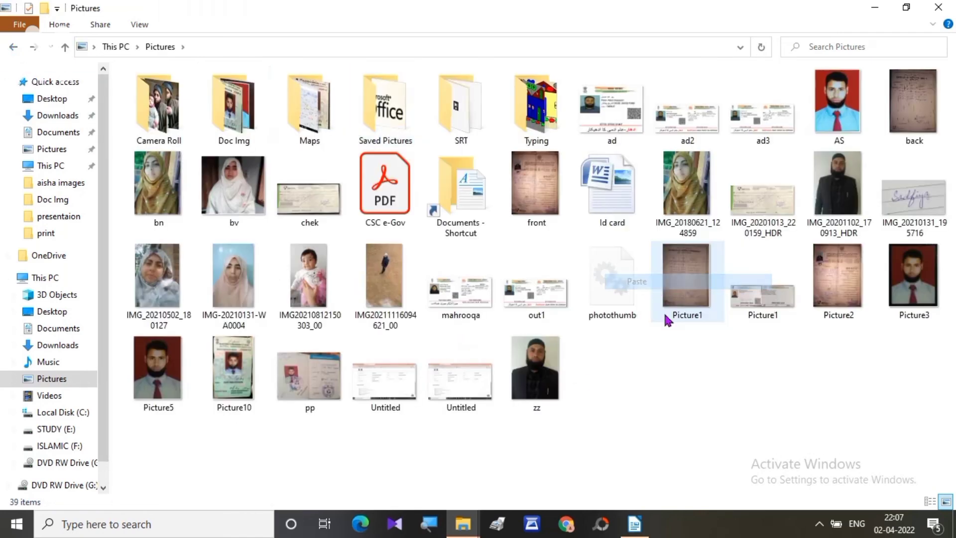
left_click(698, 416)
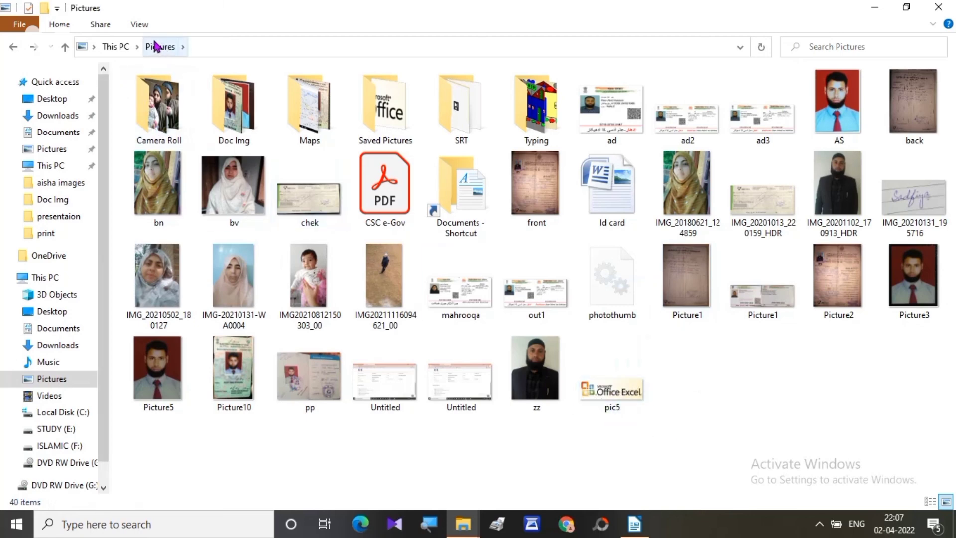
left_click(879, 9)
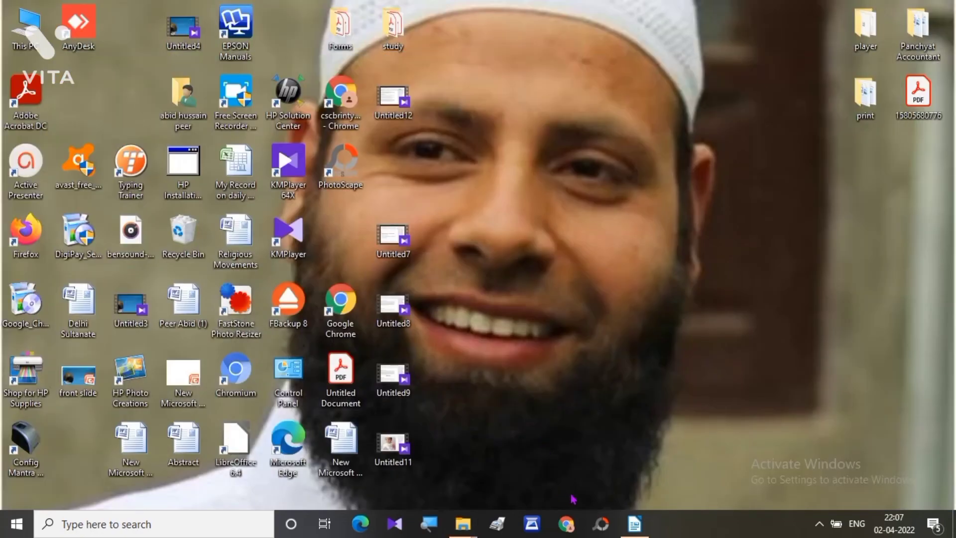
Switch back to the style.odt document and examine the linked pic5.png placeholder above the "Drag and drop" heading
mouse_move(638, 529)
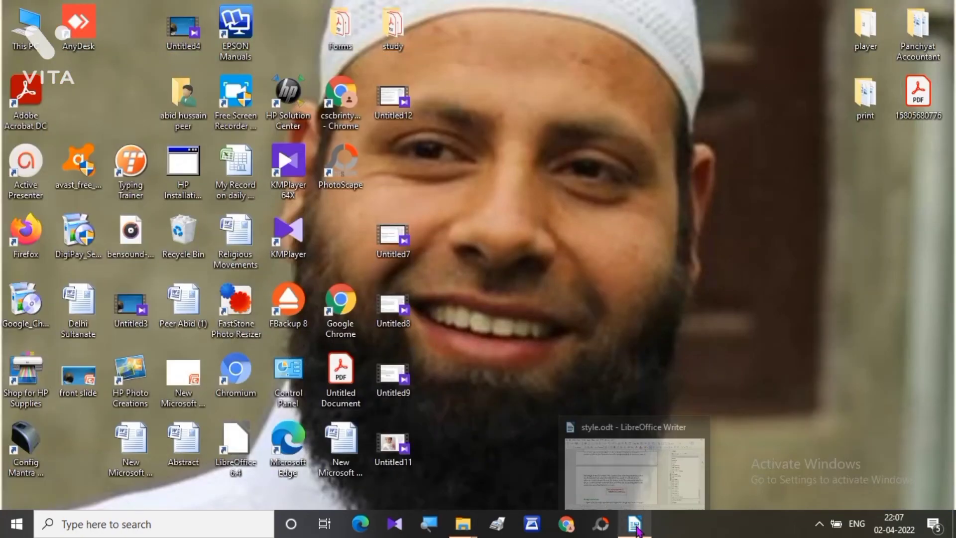
left_click(632, 490)
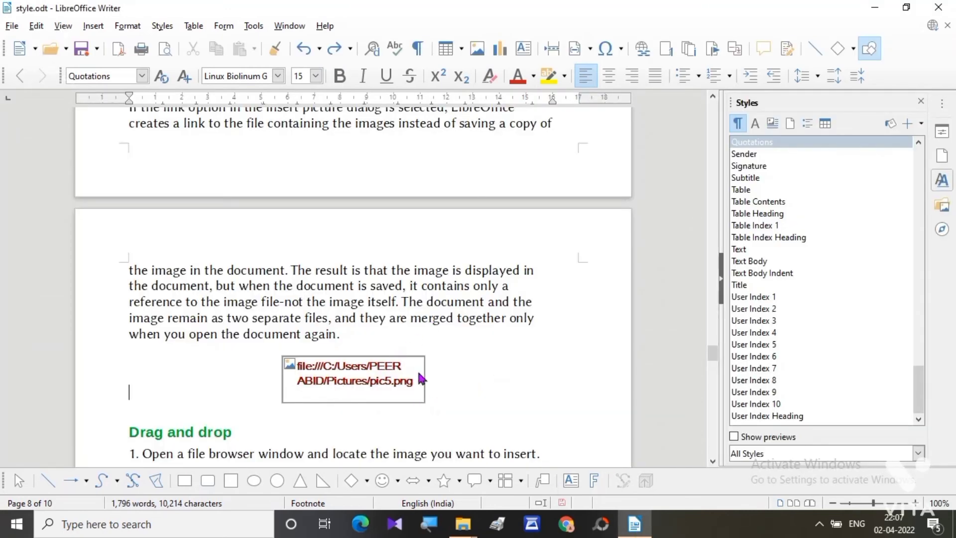
scroll(442, 393, "down", 4)
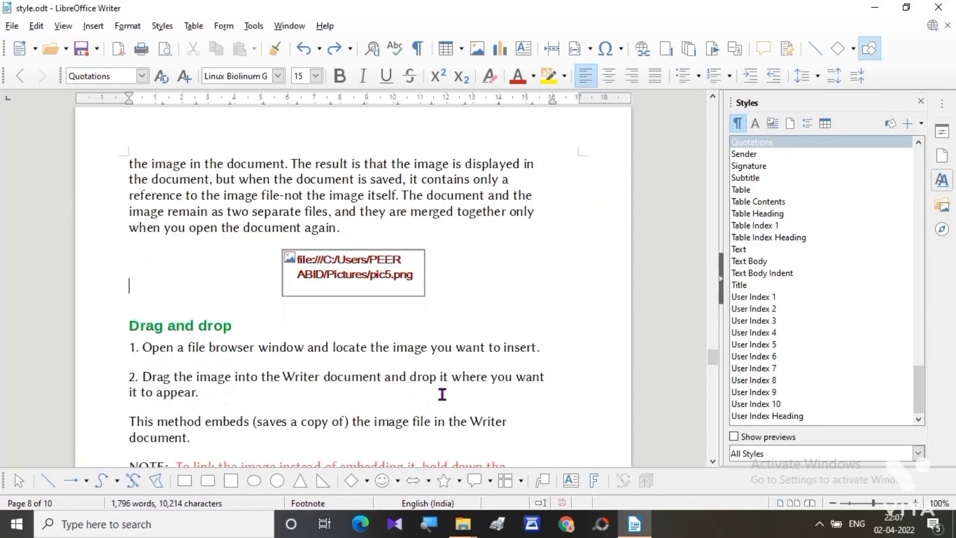
scroll(442, 393, "up", 3)
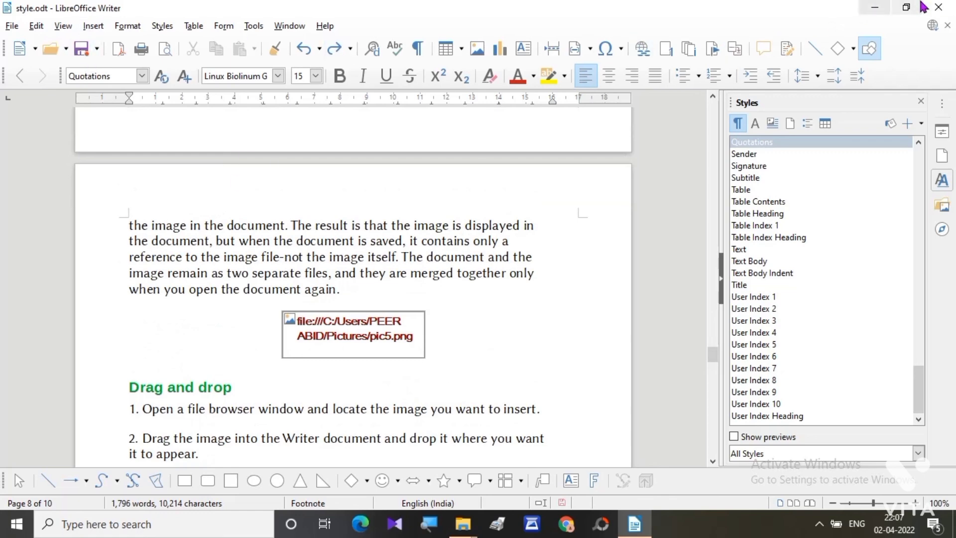
Save and close style.odt, and reopen it from LibreOffice's recent files
left_click(81, 50)
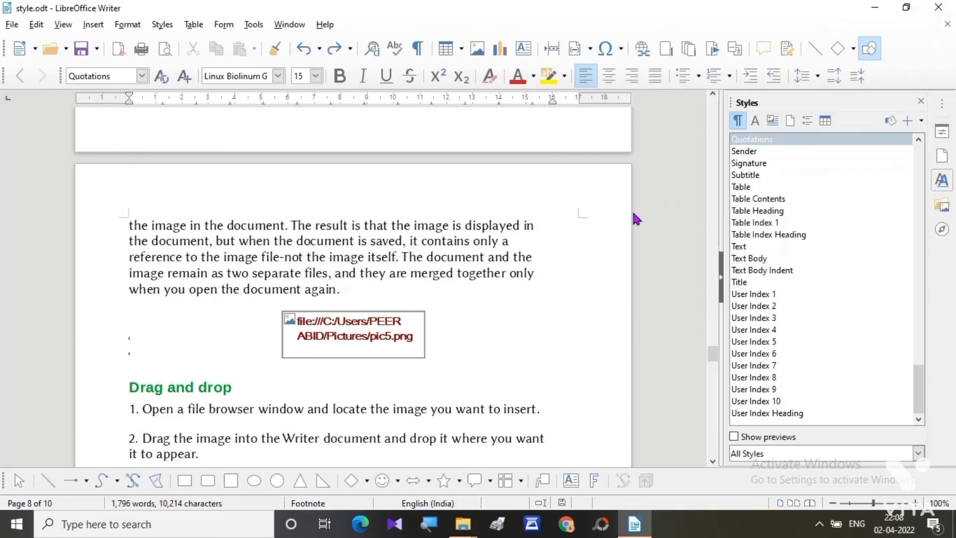
left_click(939, 7)
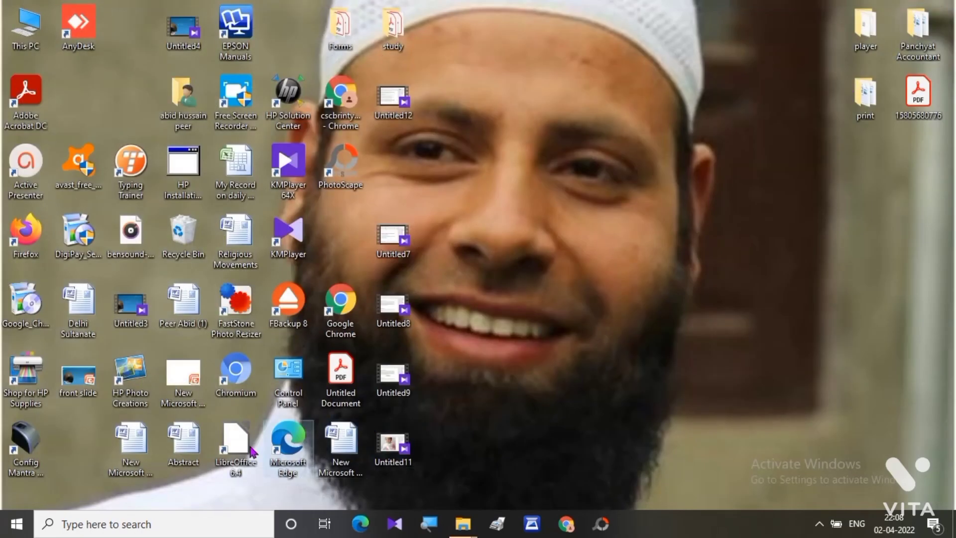
left_click(237, 442)
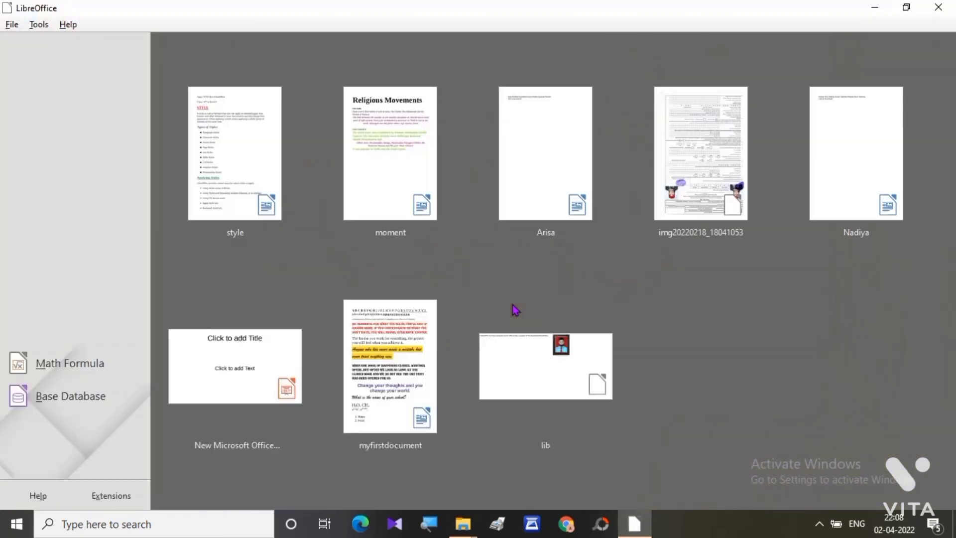
left_click(235, 151)
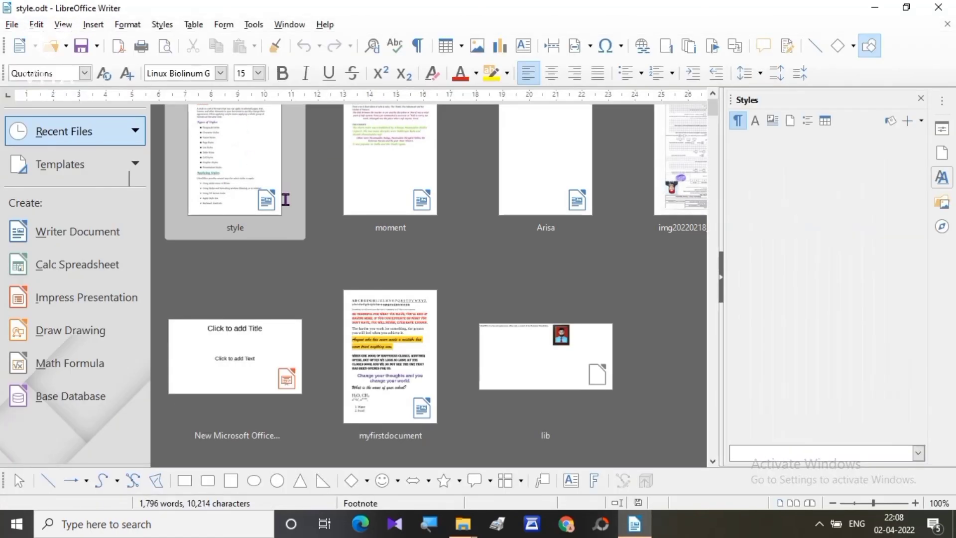
Find the linked image between the "Linking an image file" and "Drag and drop" sections and examine whether it loads
scroll(369, 298, "down", 15)
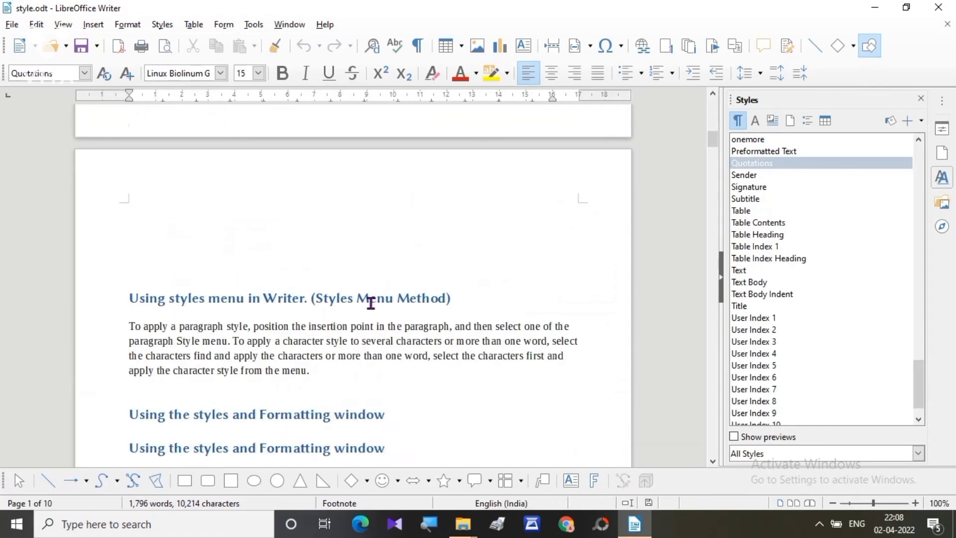
scroll(370, 300, "down", 20)
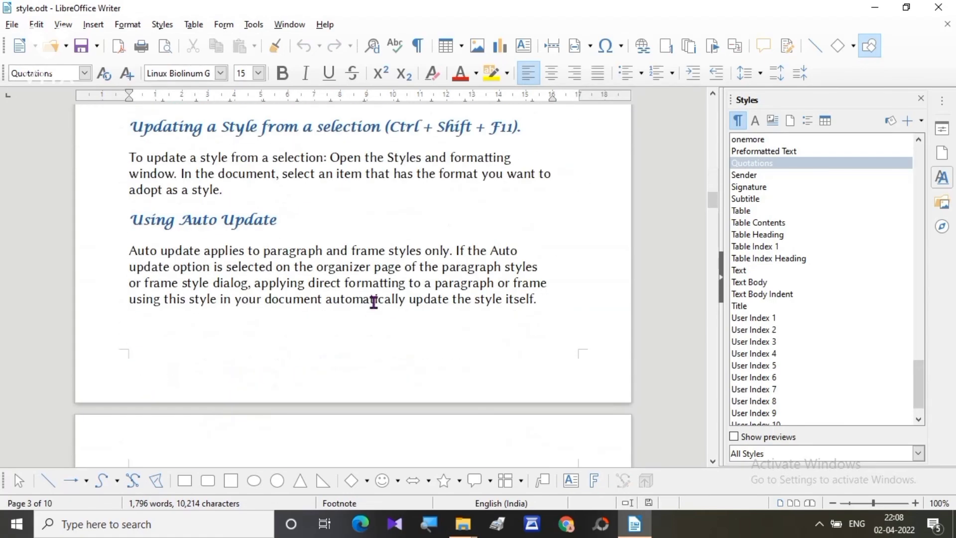
scroll(375, 302, "down", 20)
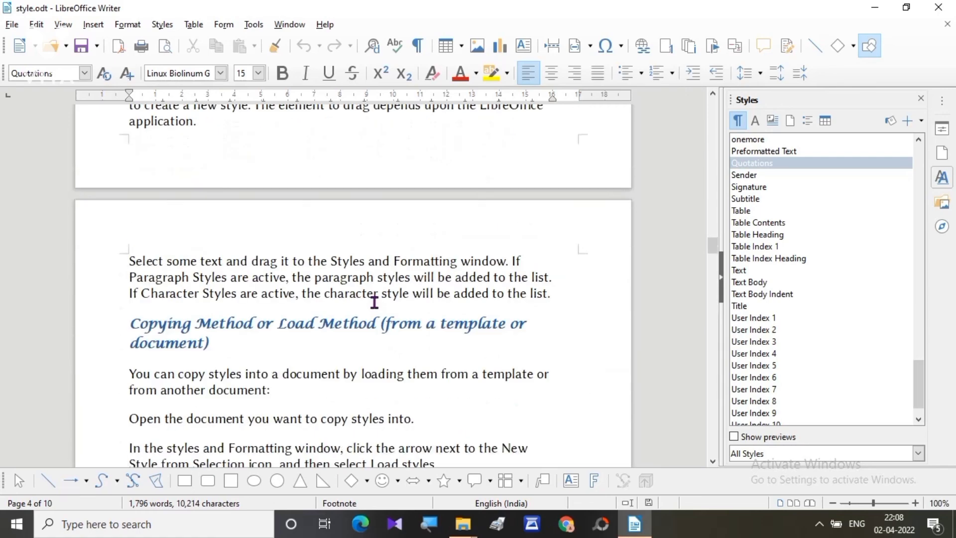
scroll(374, 304, "down", 15)
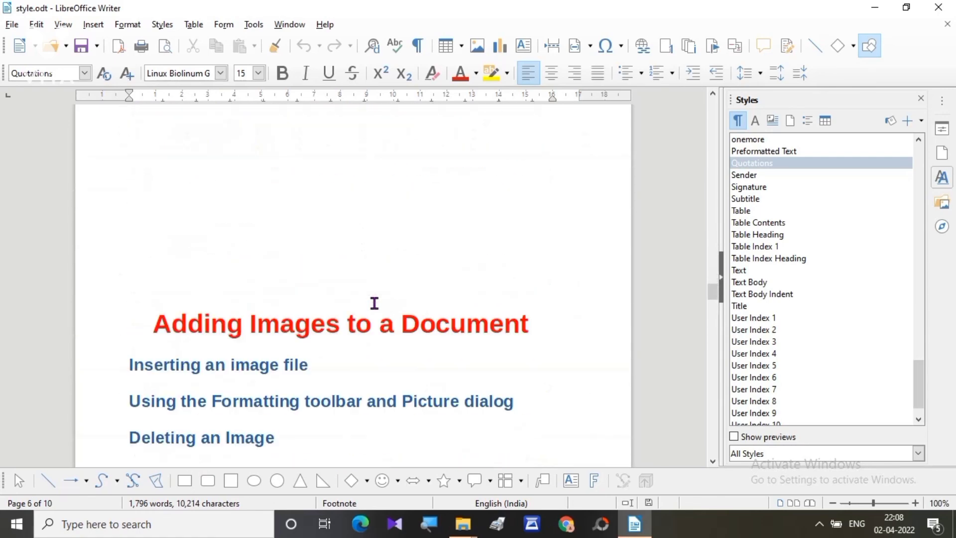
scroll(378, 299, "down", 15)
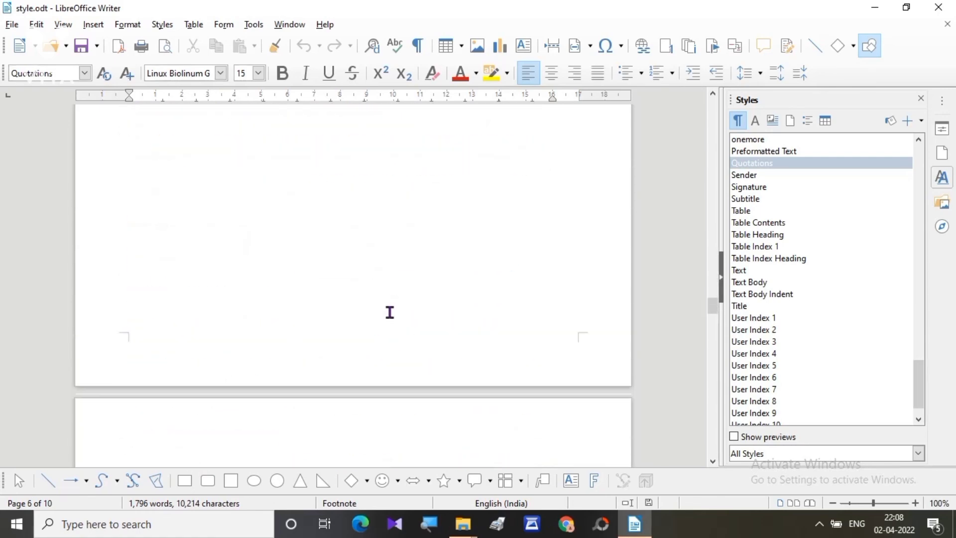
scroll(383, 325, "down", 2)
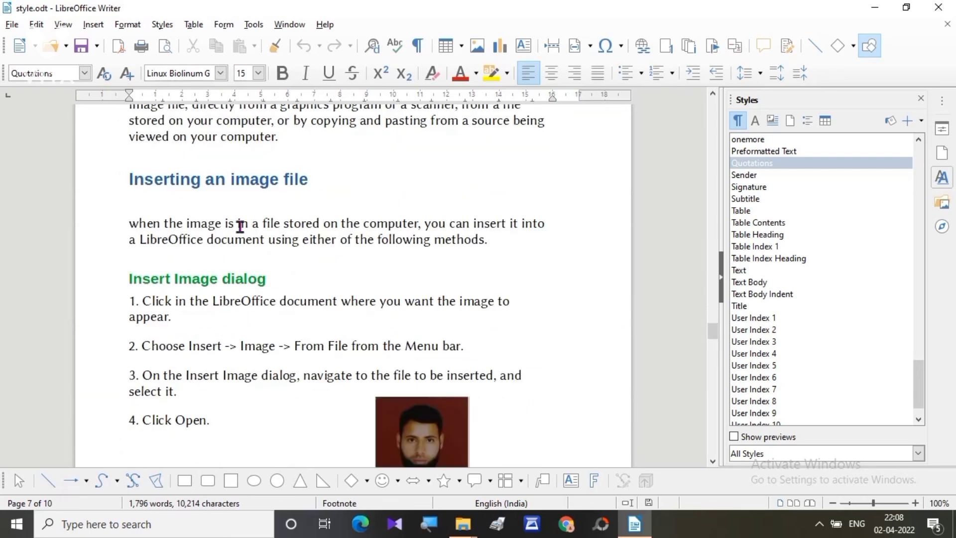
scroll(310, 355, "down", 6)
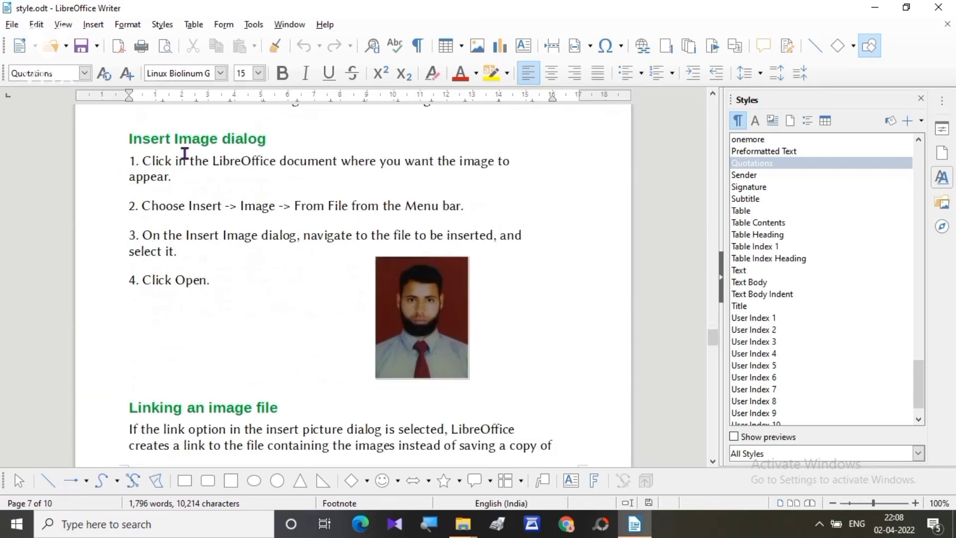
scroll(260, 319, "down", 9)
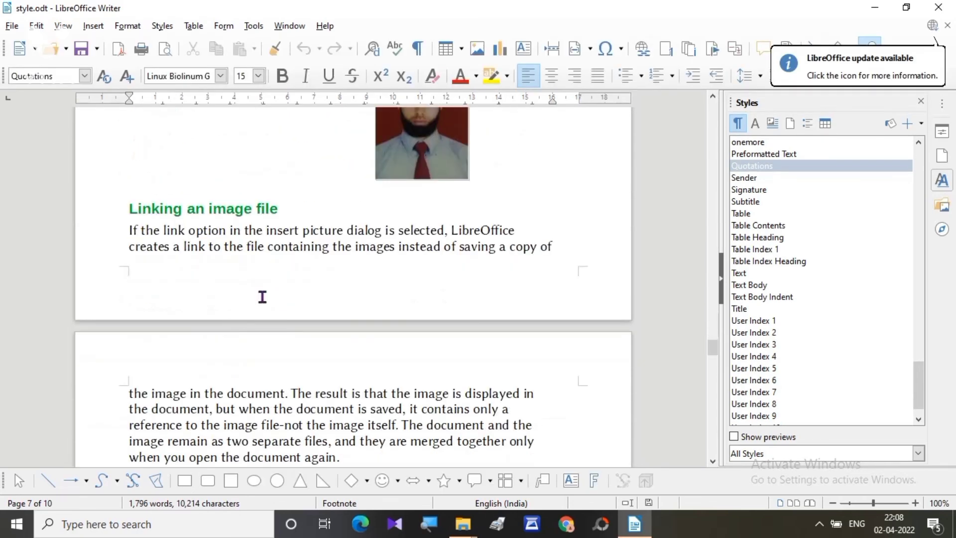
scroll(233, 235, "down", 6)
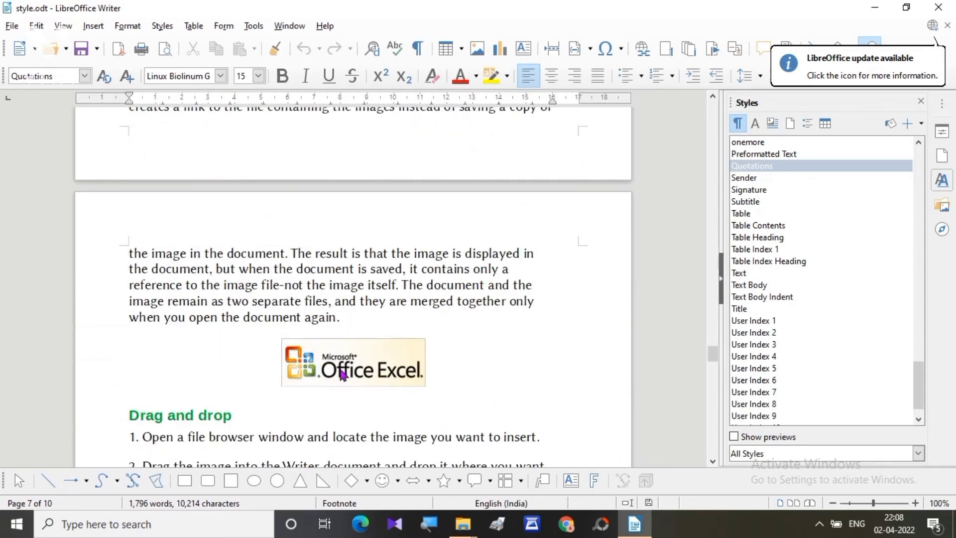
scroll(313, 320, "up", 4)
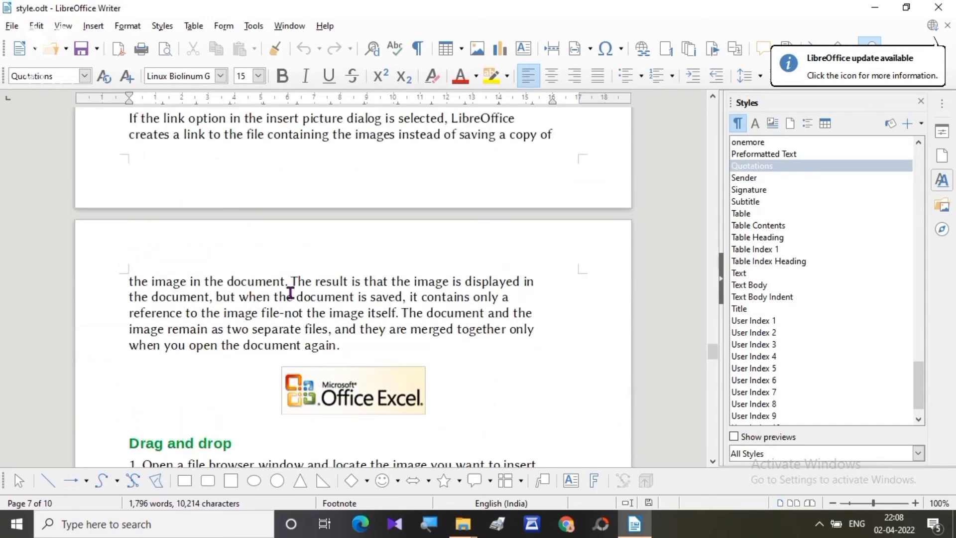
scroll(363, 395, "down", 4)
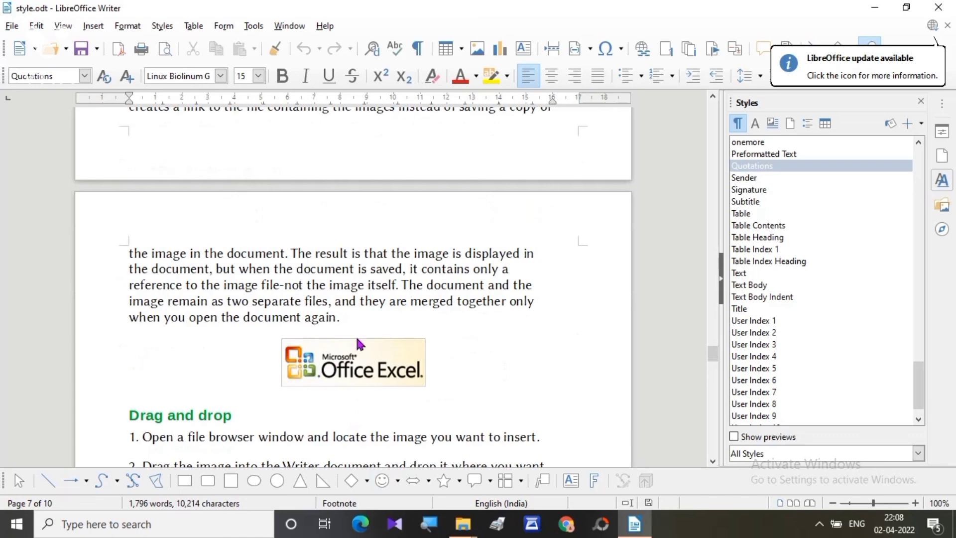
Flip the linked Microsoft Office Excel logo above the "Drag and drop" heading vertically and horizontally
left_click(336, 369)
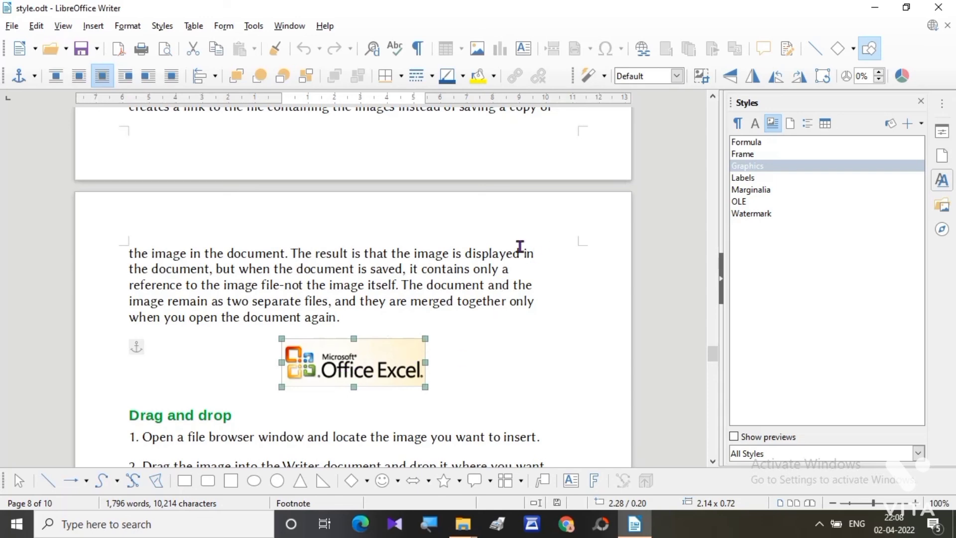
left_click(731, 77)
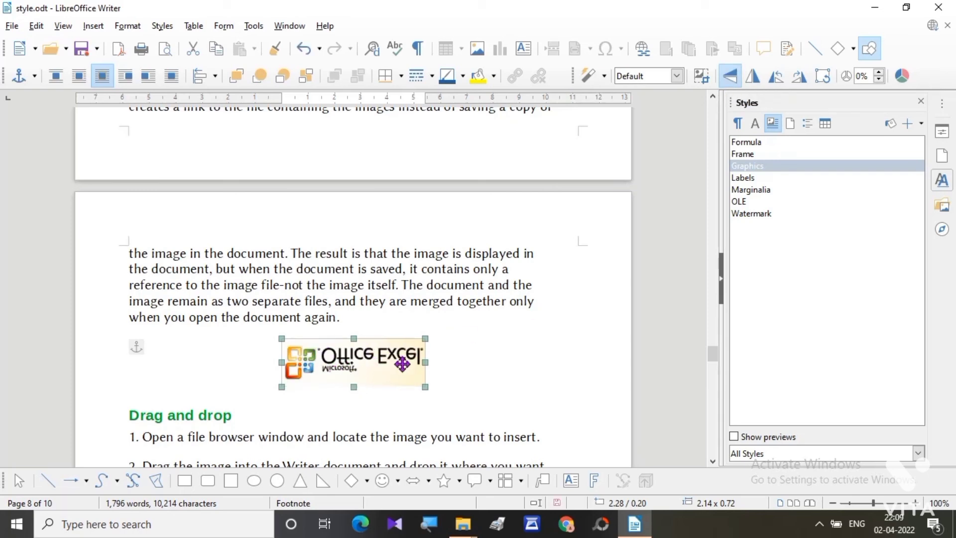
left_click(754, 77)
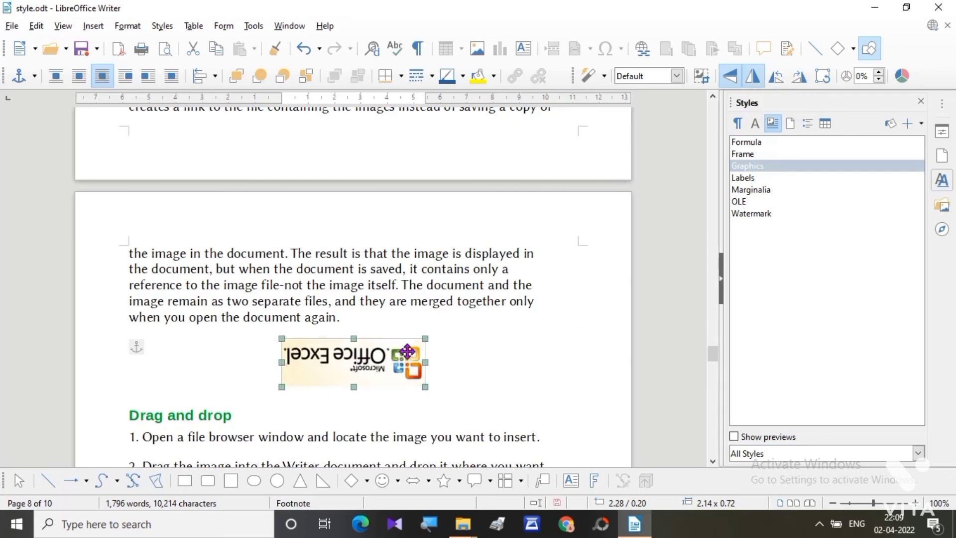
Rotate the flipped Office Excel logo 90° left several times and turn it 90° right until it stands upright
left_click(778, 78)
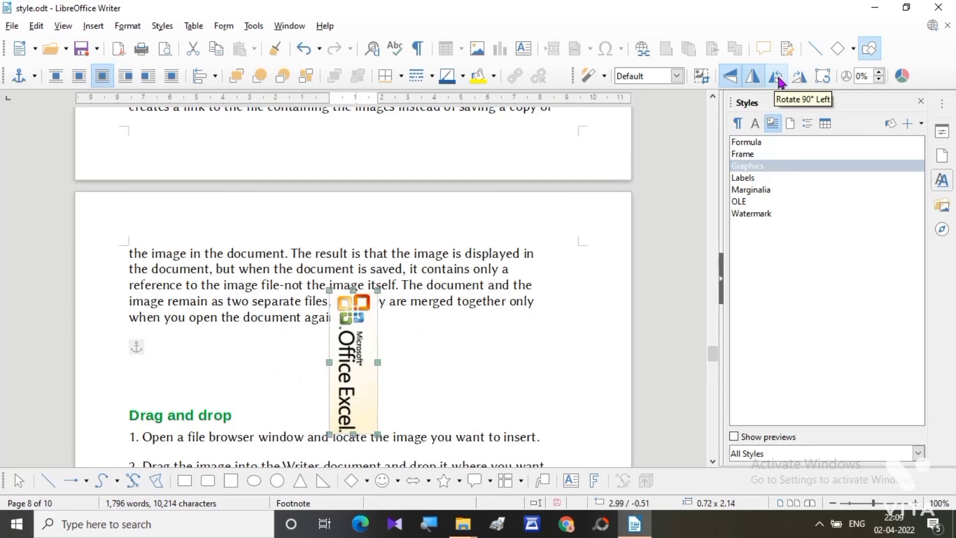
left_click(778, 79)
left_click(778, 78)
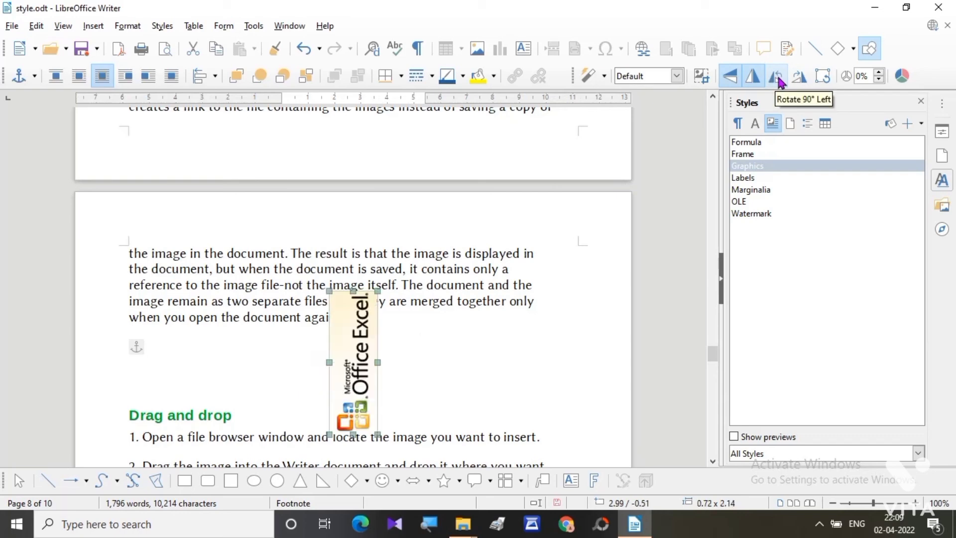
left_click(778, 77)
left_click(799, 79)
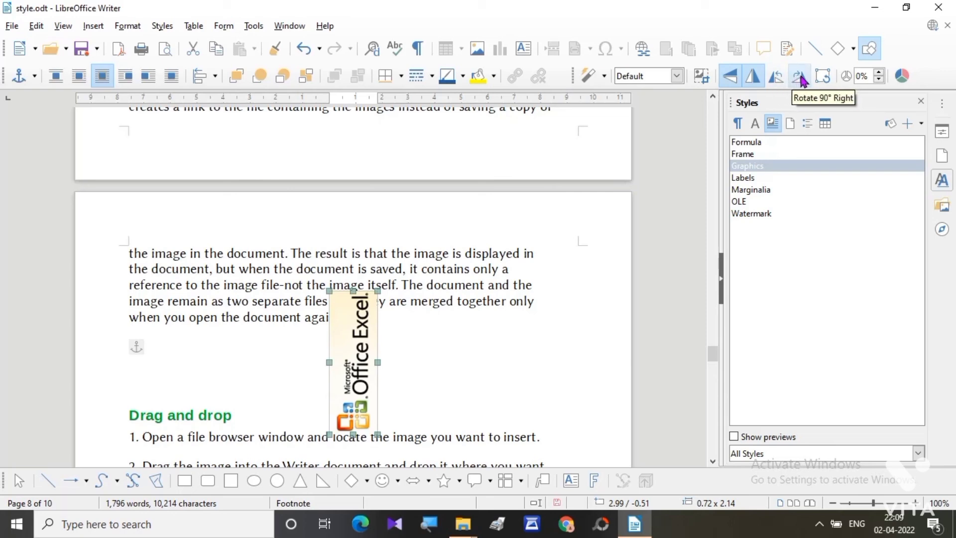
left_click(801, 78)
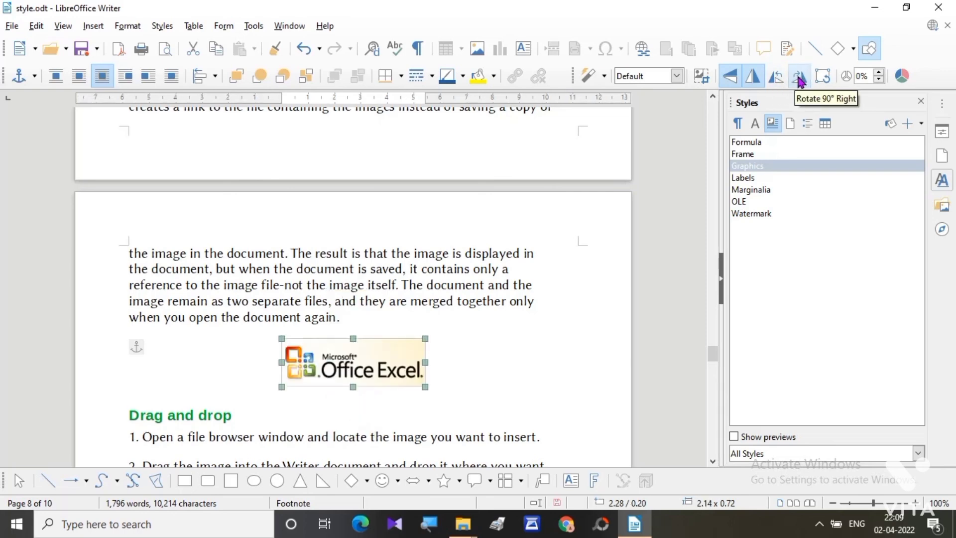
Try to rotate the Office Excel logo freely by its upper-right corner, and deselect it
left_click(823, 77)
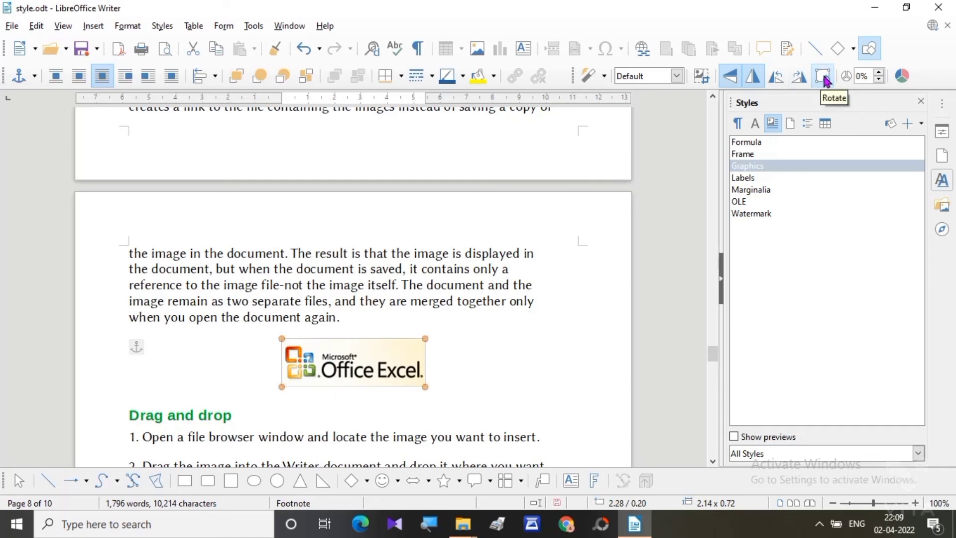
left_click(823, 77)
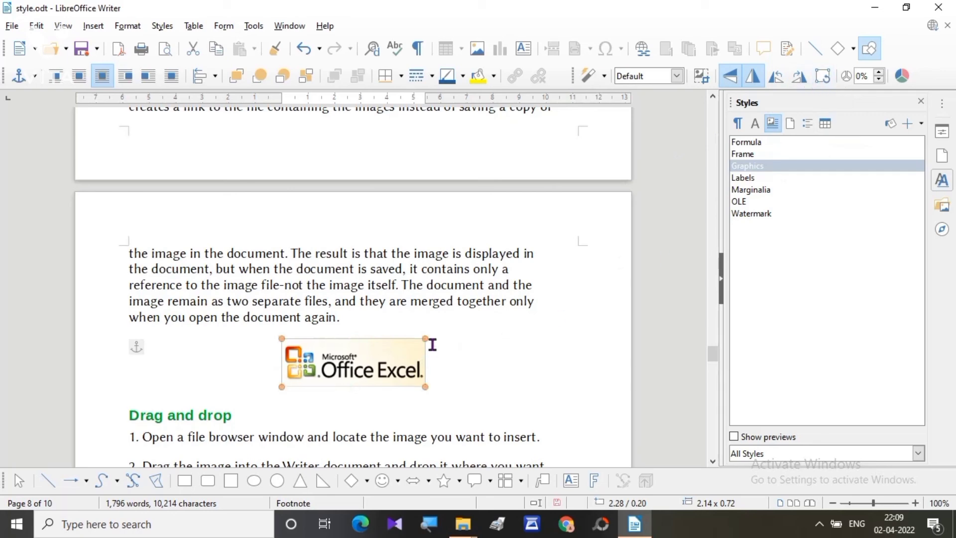
left_click(425, 343)
mouse_move(425, 340)
left_mouse_down()
mouse_move(420, 316)
mouse_move(394, 300)
mouse_move(375, 302)
mouse_move(396, 326)
mouse_move(406, 370)
mouse_move(409, 333)
mouse_move(416, 357)
mouse_move(417, 343)
left_mouse_up()
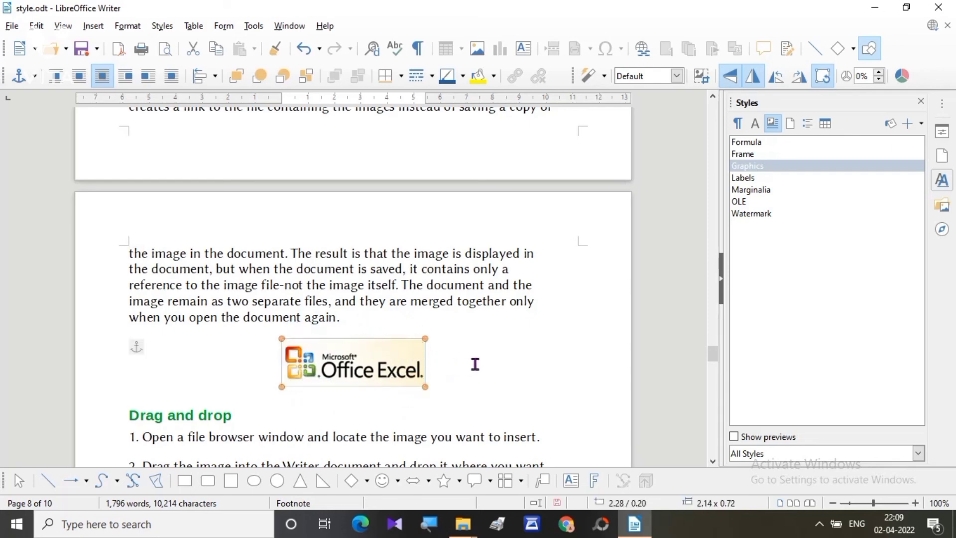
left_click(518, 357)
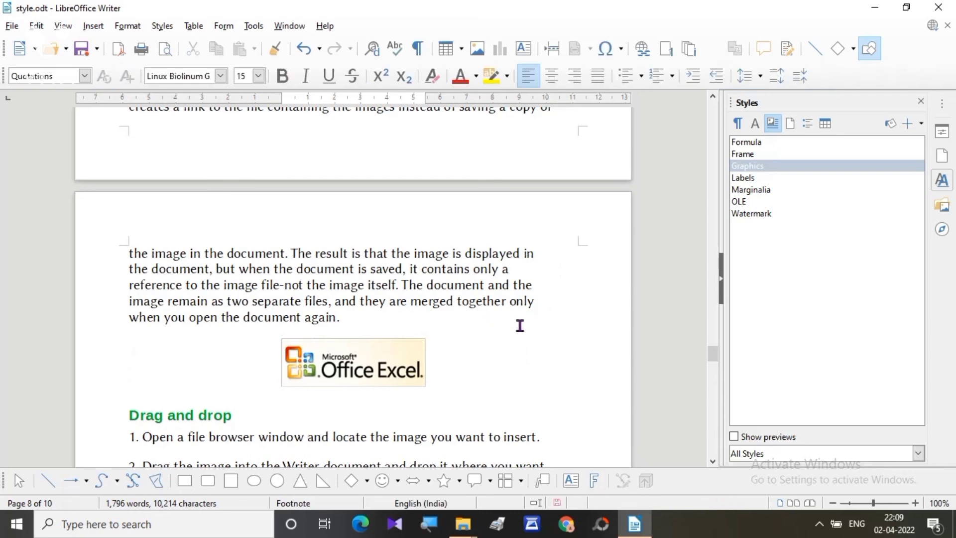